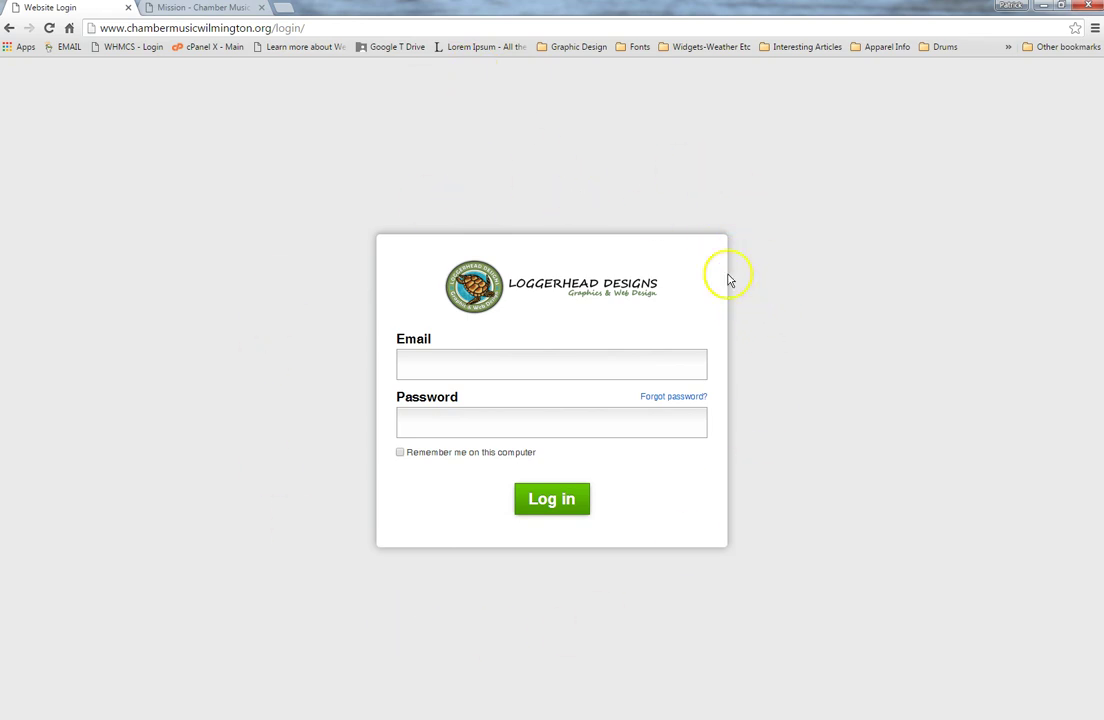
# Log in to Weebly with the autofilled account e-mail and the account password.
pyautogui.click(463, 358)
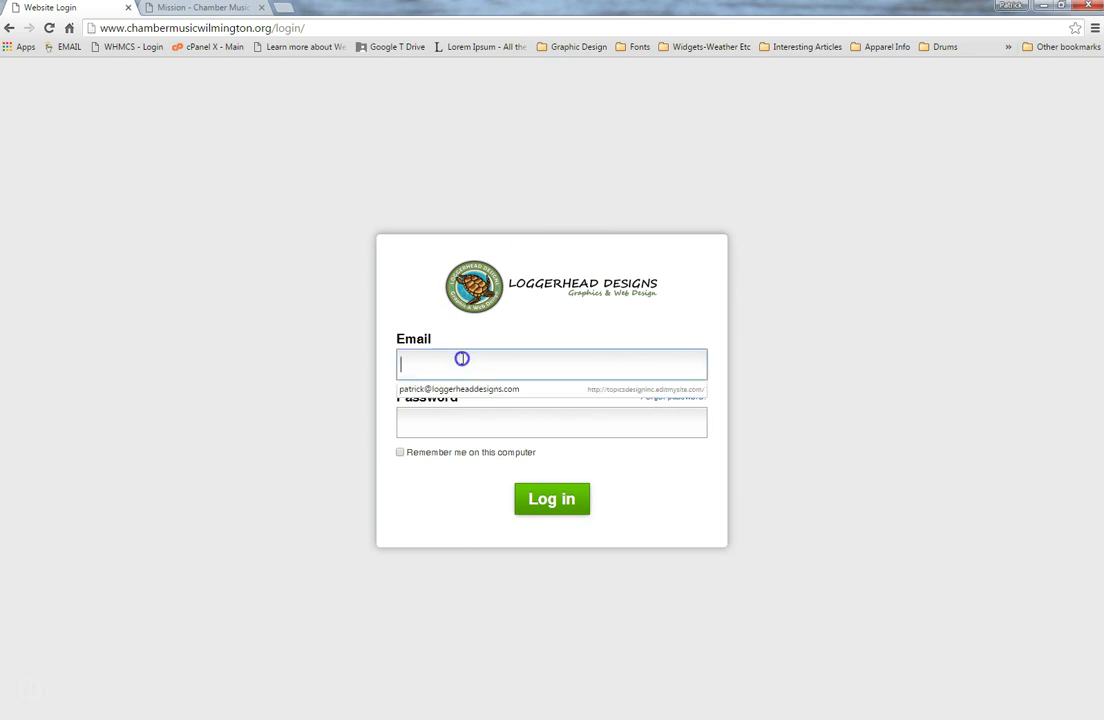
pyautogui.write('c')
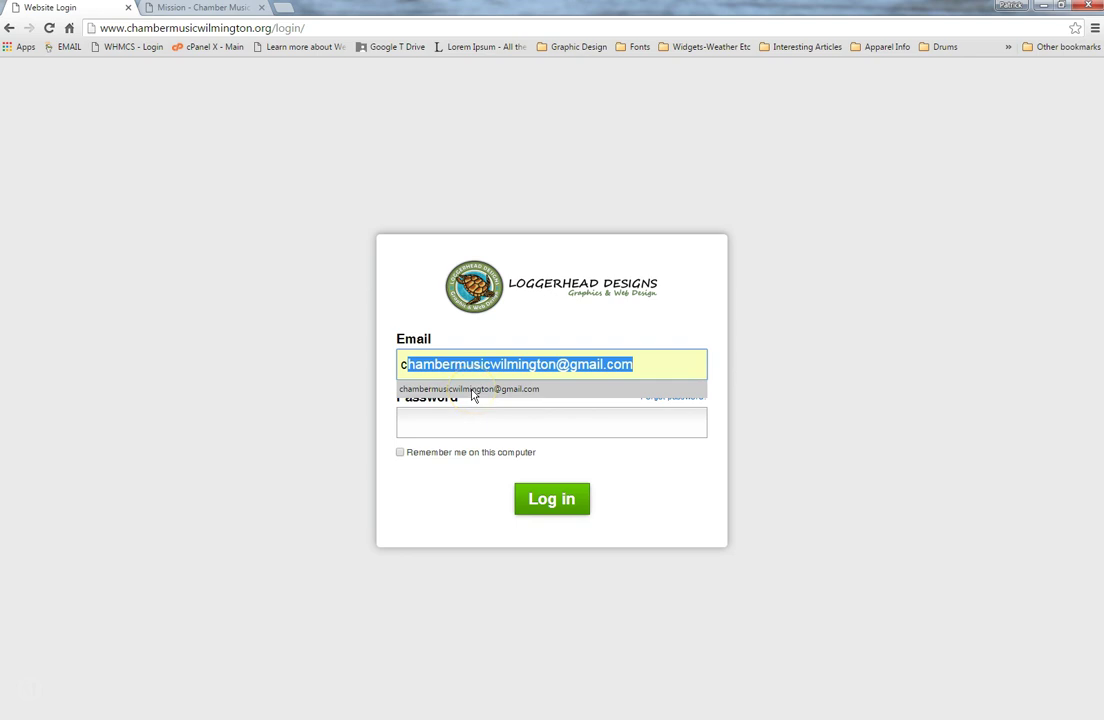
pyautogui.click(471, 389)
pyautogui.click(433, 426)
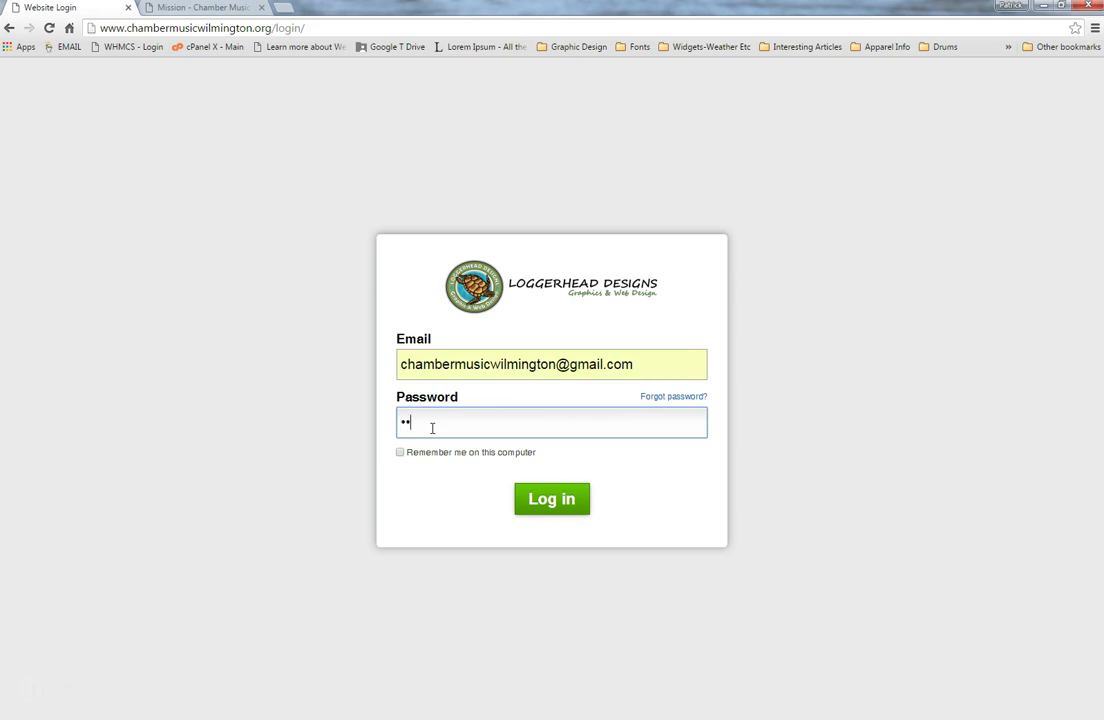
pyautogui.write('••')
pyautogui.click(520, 505)
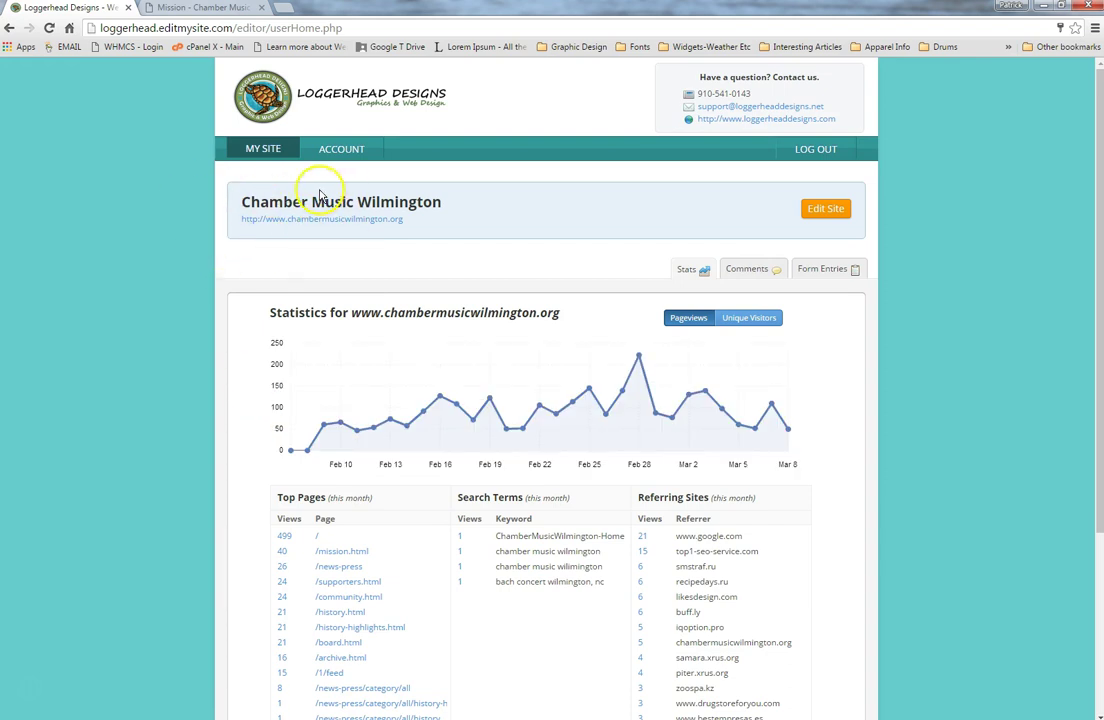
pyautogui.click(347, 151)
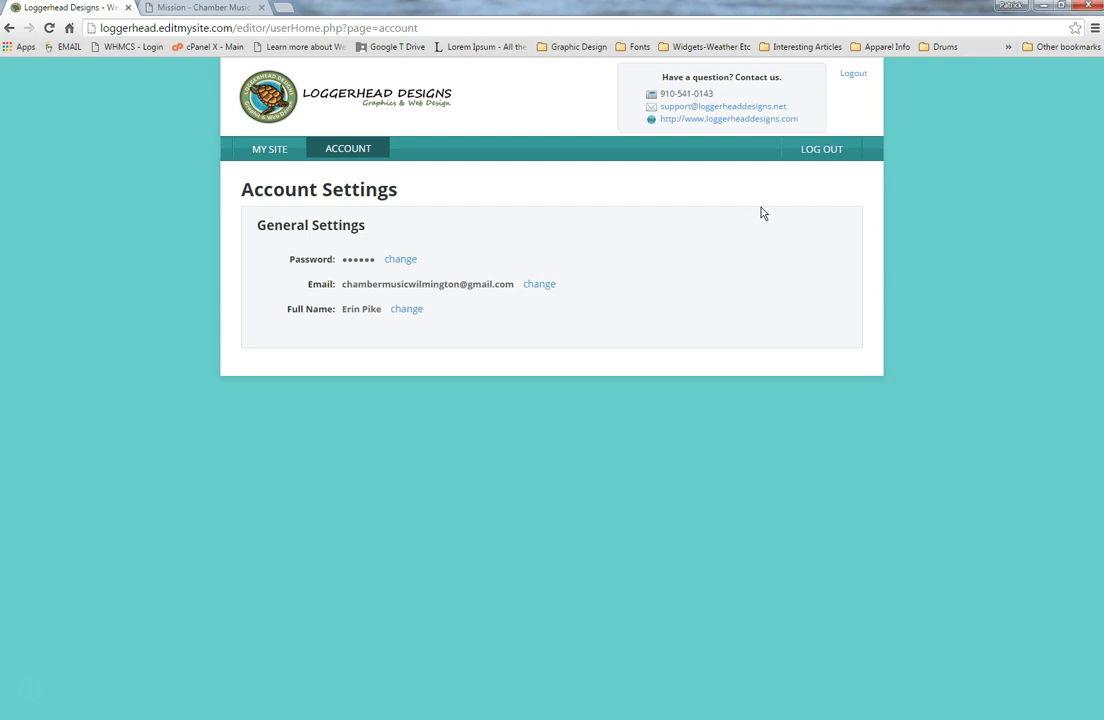
pyautogui.click(272, 154)
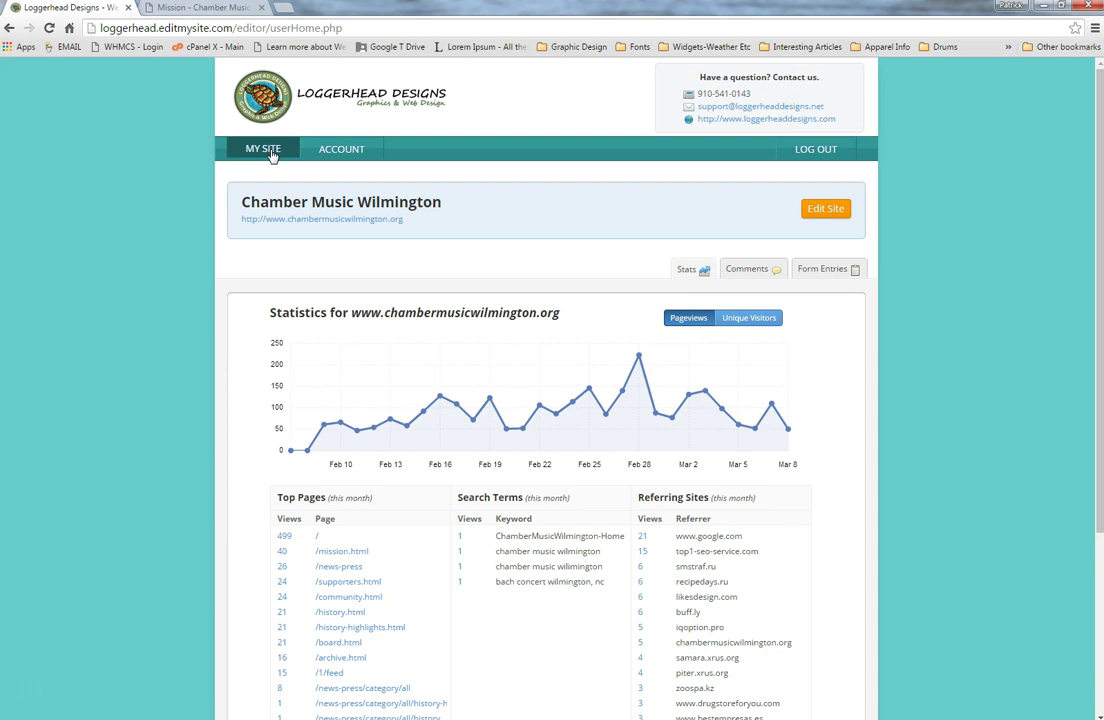
# Chart unique visitors, check blog comments, then list the Contact Form's 2 submitted entries.
pyautogui.click(760, 318)
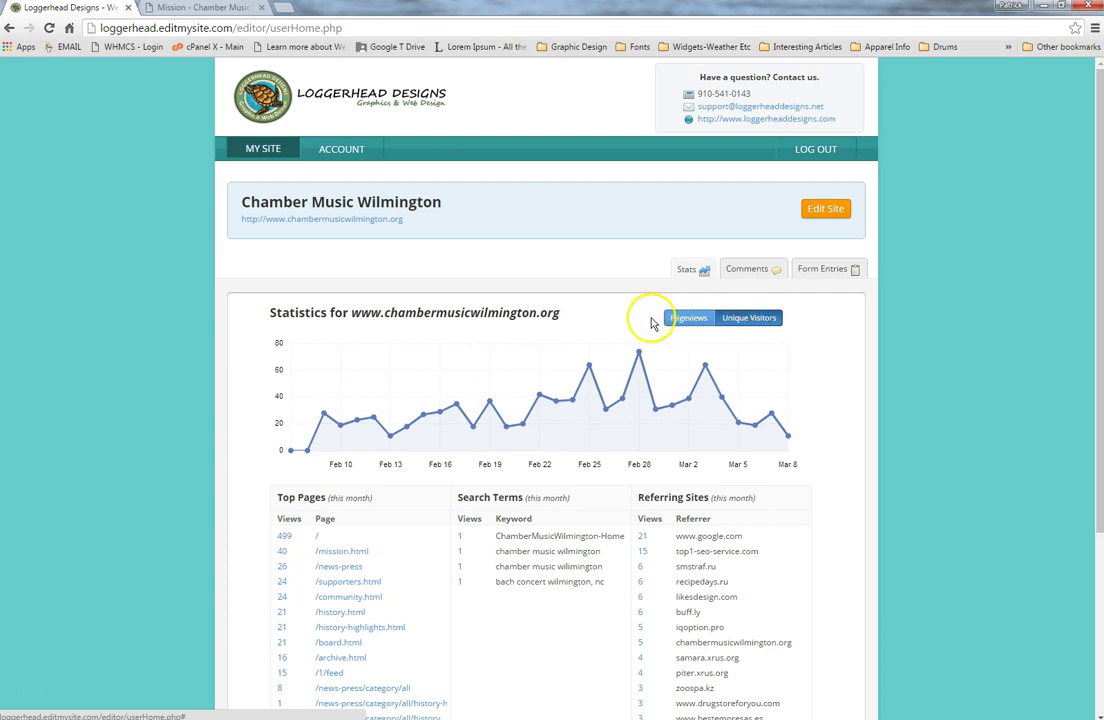
pyautogui.moveTo(639, 352)
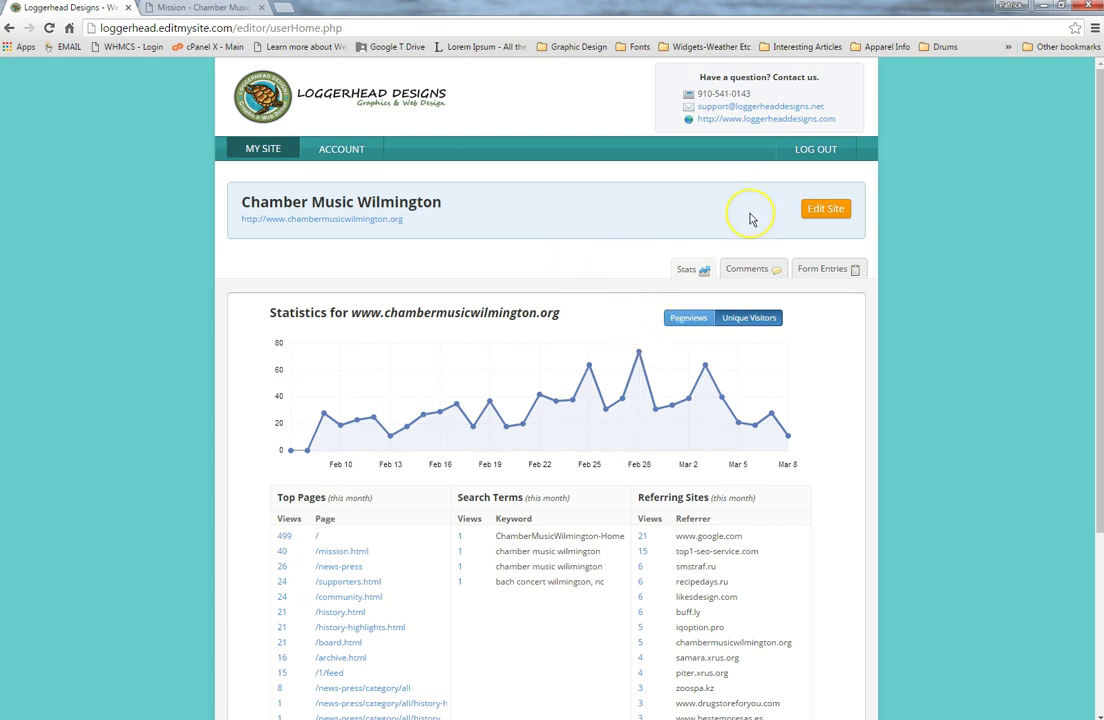
pyautogui.click(753, 270)
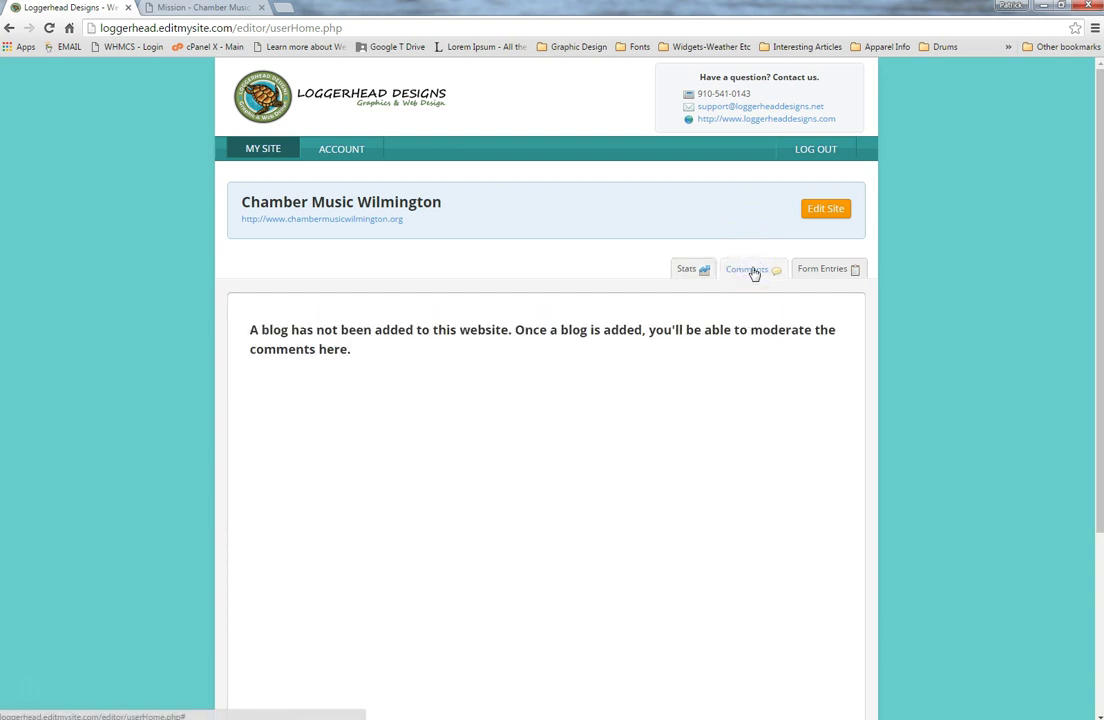
pyautogui.click(820, 270)
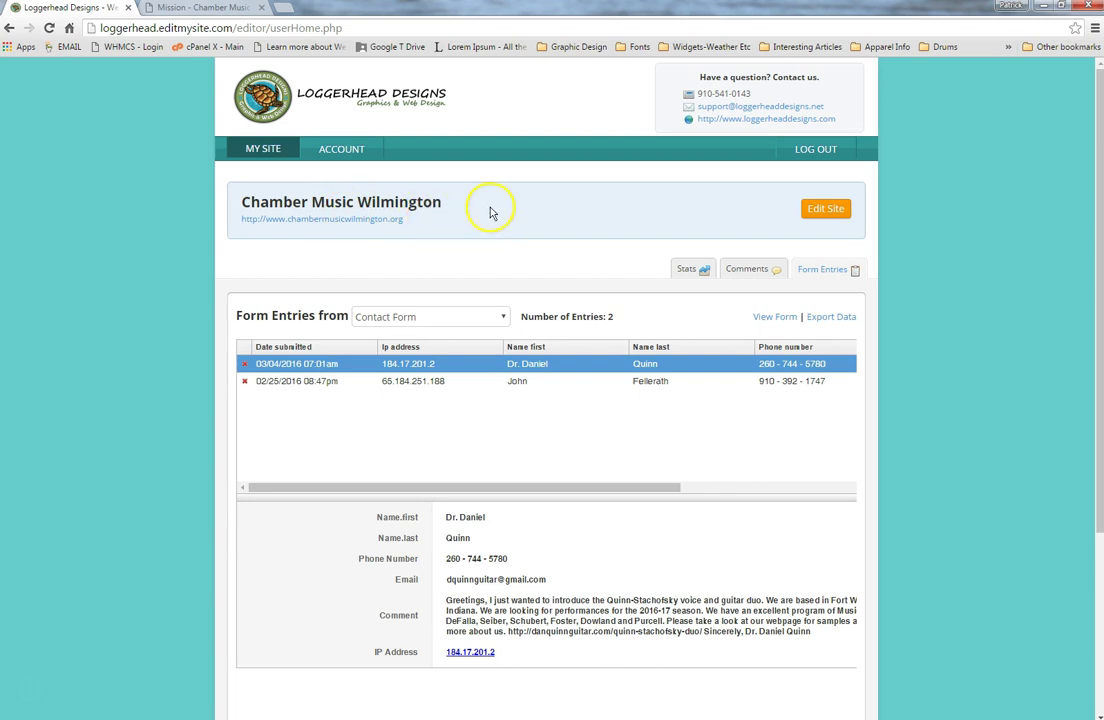
# Open Chamber Music Wilmington in the editor, then switch to the live Our Mission tab.
pyautogui.click(838, 212)
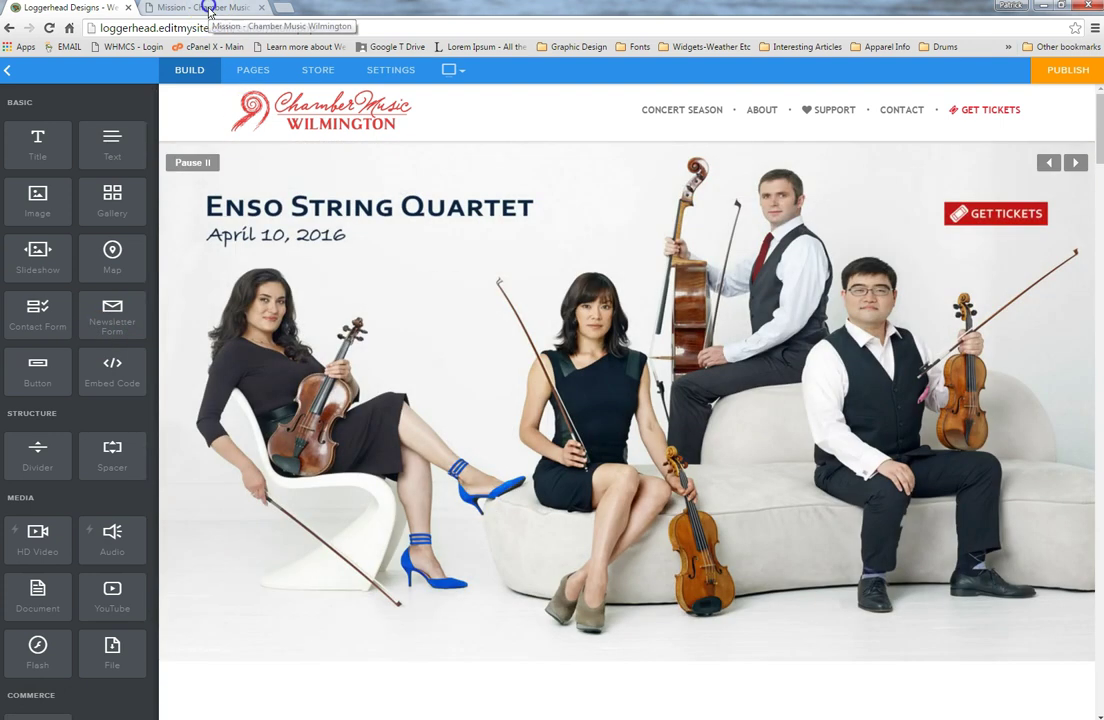
pyautogui.click(209, 12)
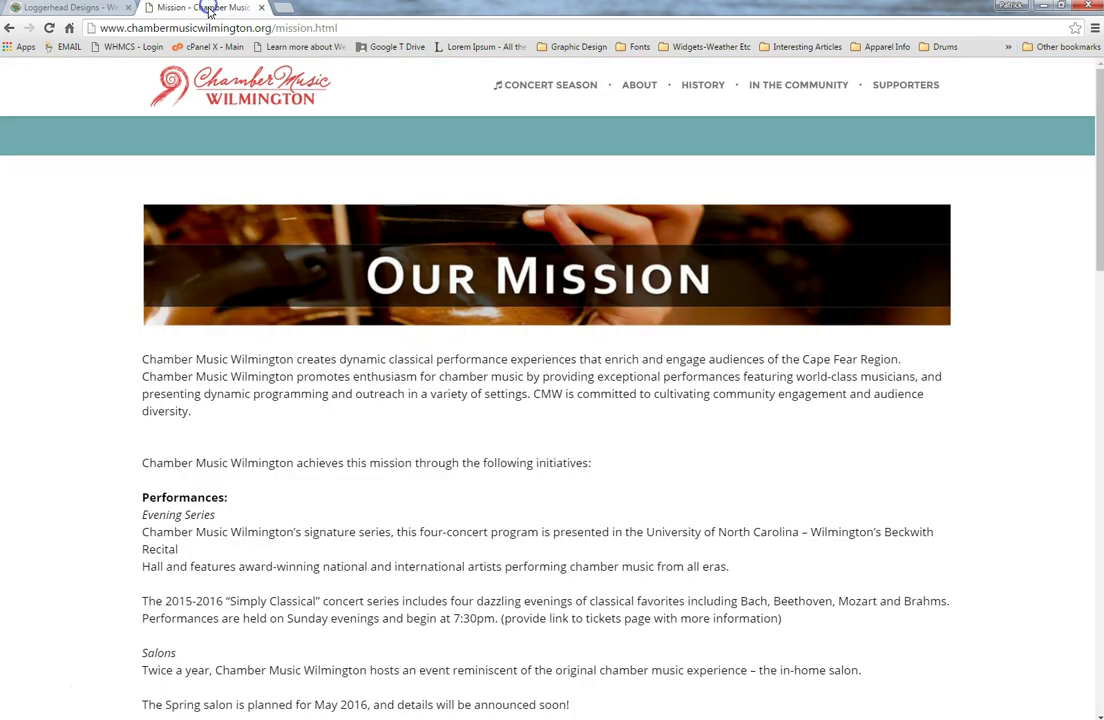
# Review the live site's home, Concert Season, Support and Contact sections, then return to the editor.
pyautogui.click(250, 89)
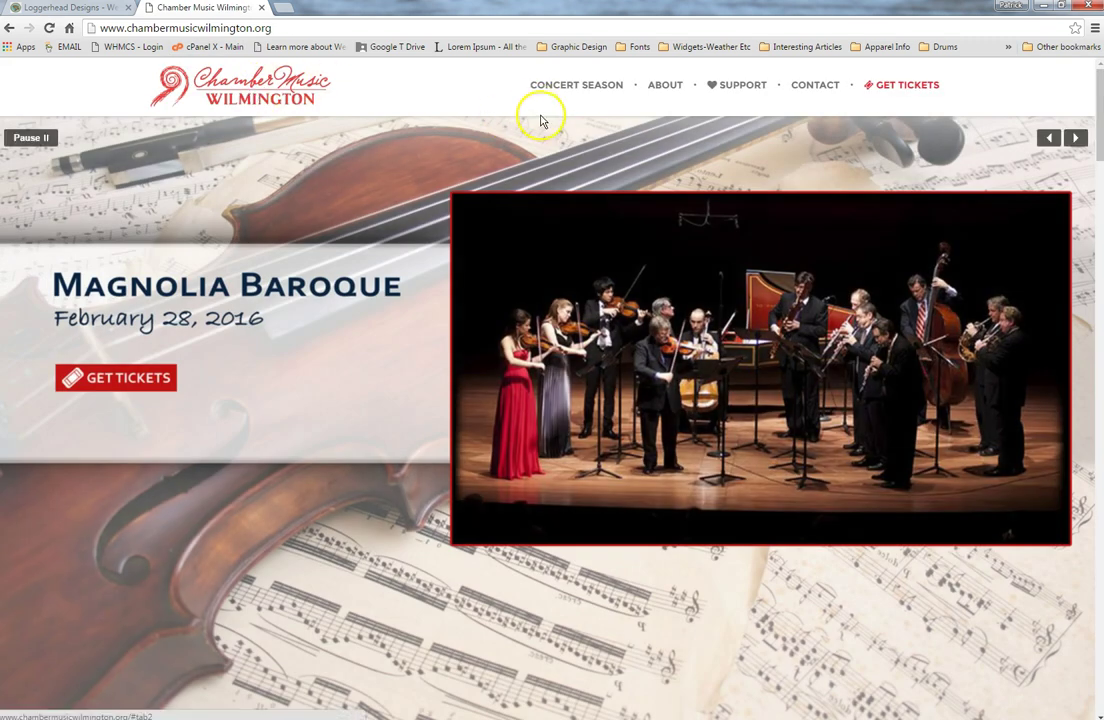
pyautogui.click(574, 92)
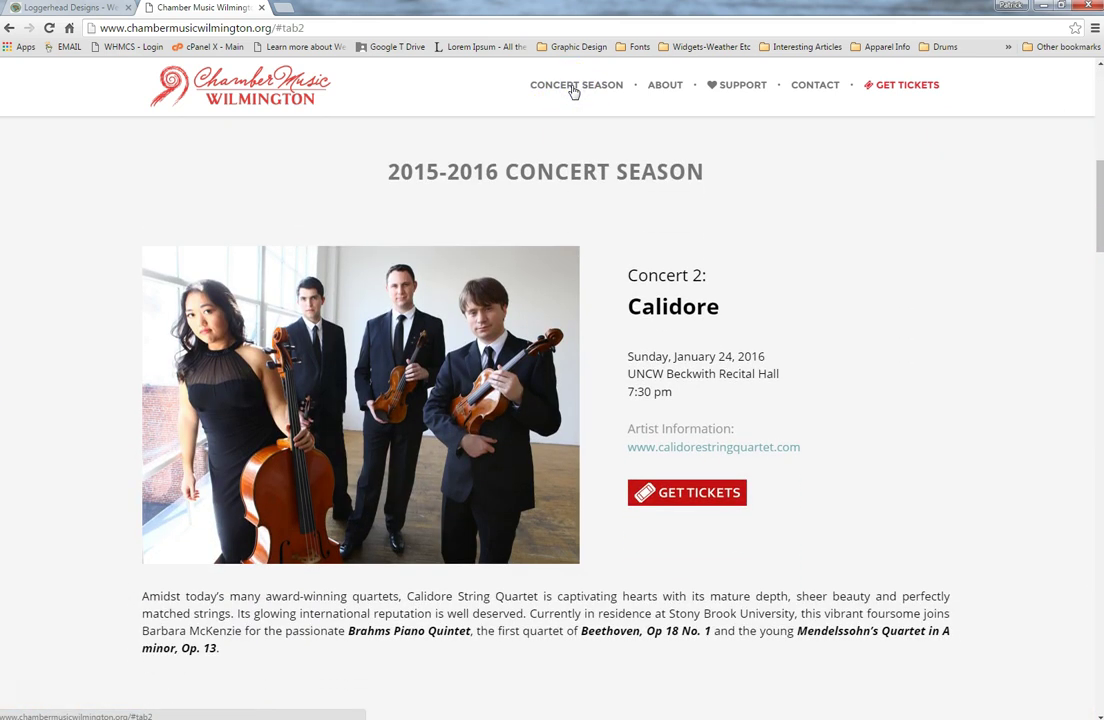
pyautogui.click(675, 96)
pyautogui.click(724, 89)
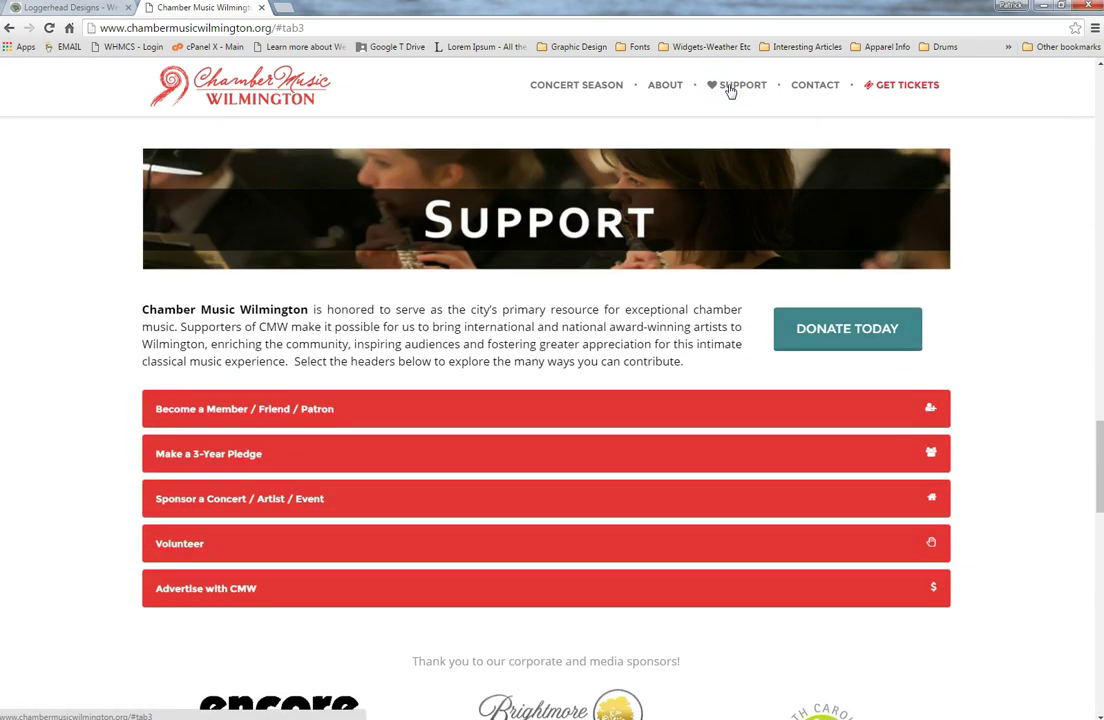
pyautogui.click(821, 87)
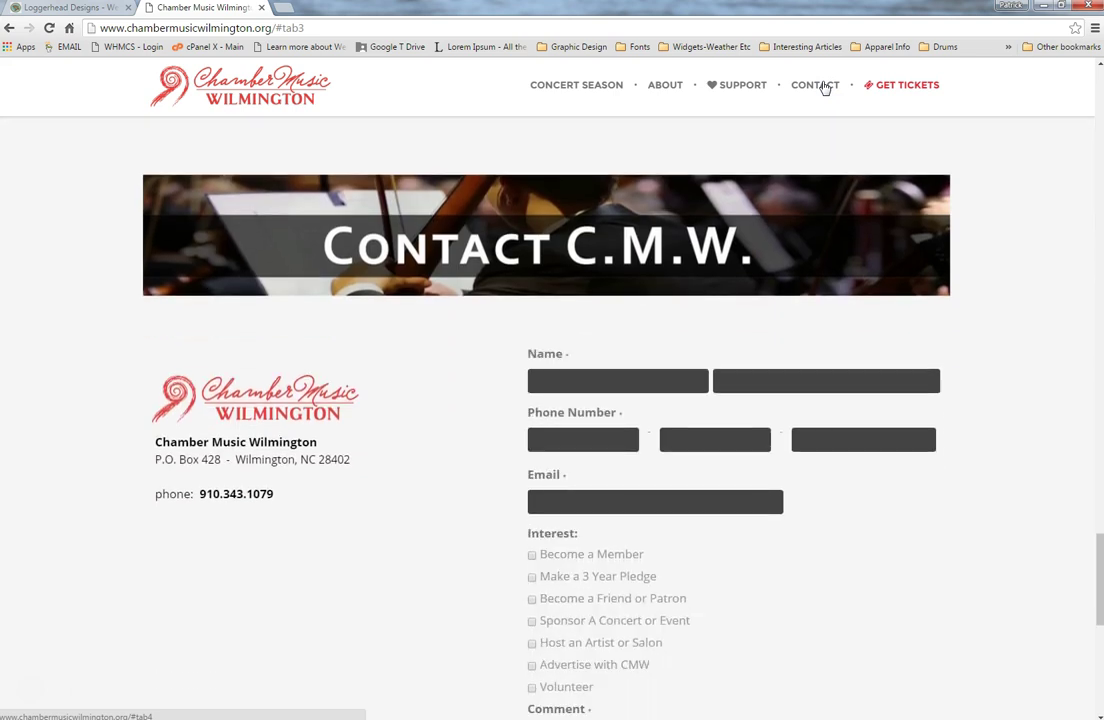
pyautogui.click(880, 89)
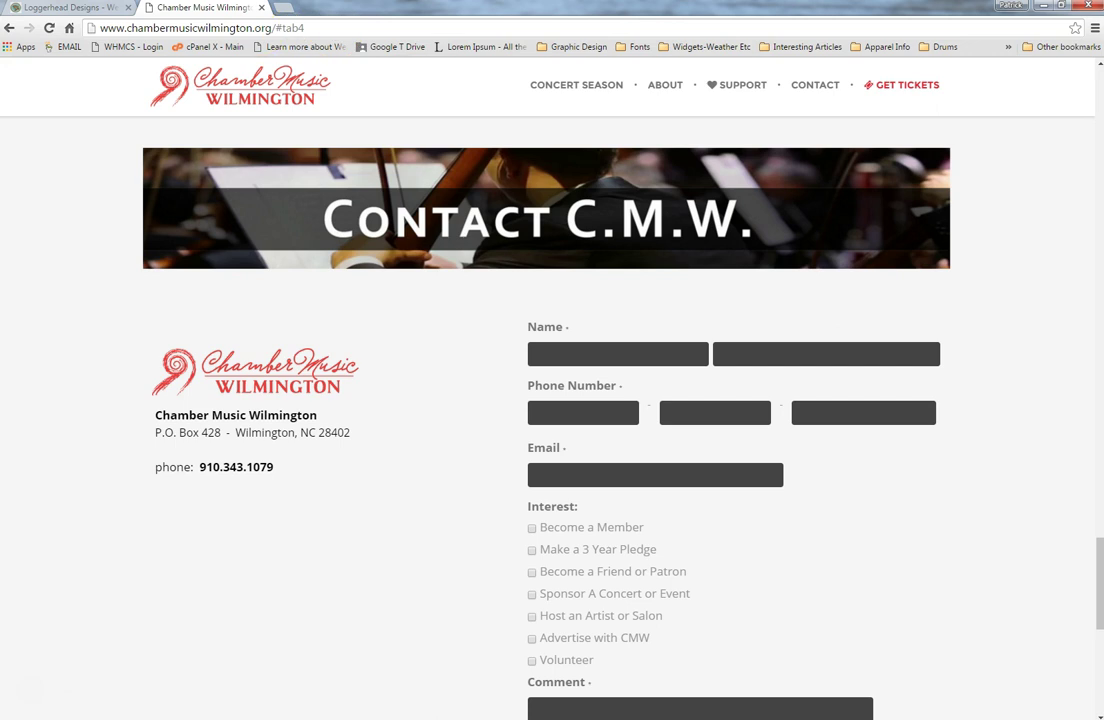
pyautogui.click(62, 8)
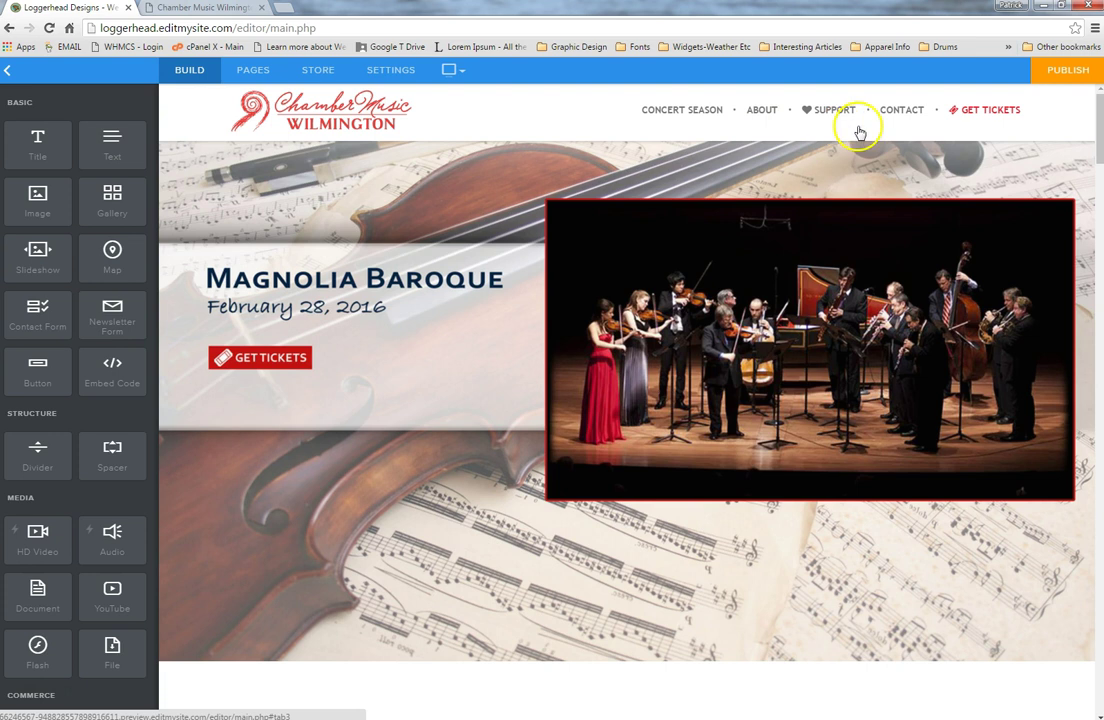
# Scroll the editor down past Concert 2 to the two quartet videos above Support.
pyautogui.moveTo(1099, 122); pyautogui.dragTo(1096, 250)
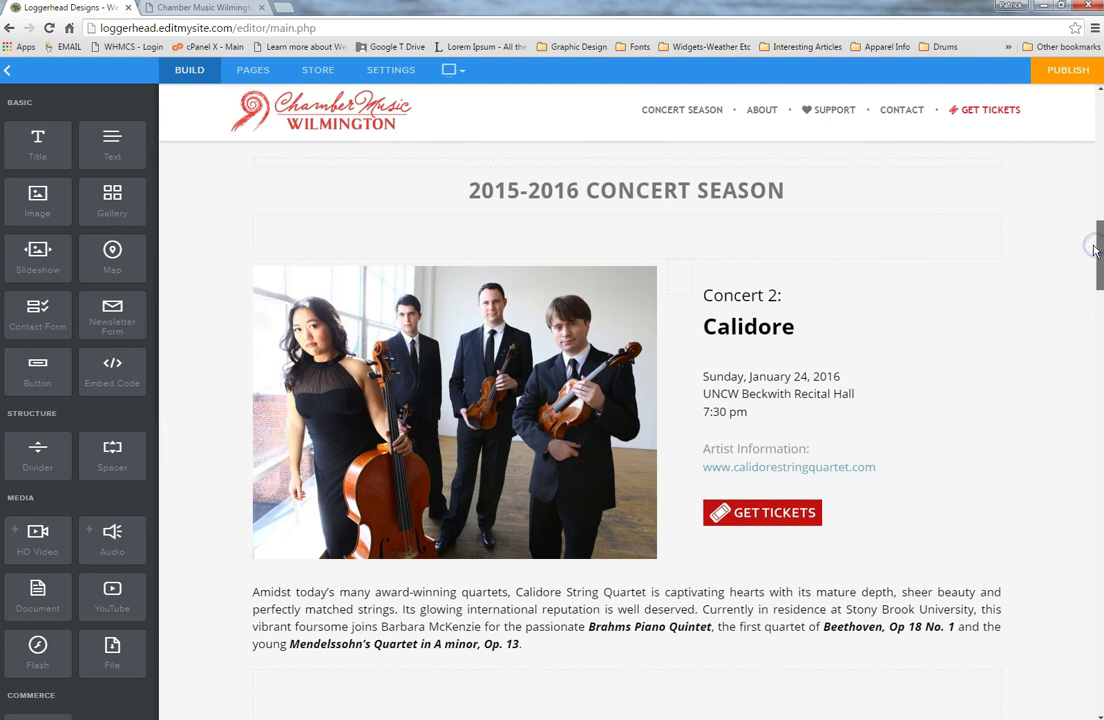
pyautogui.click(1004, 290)
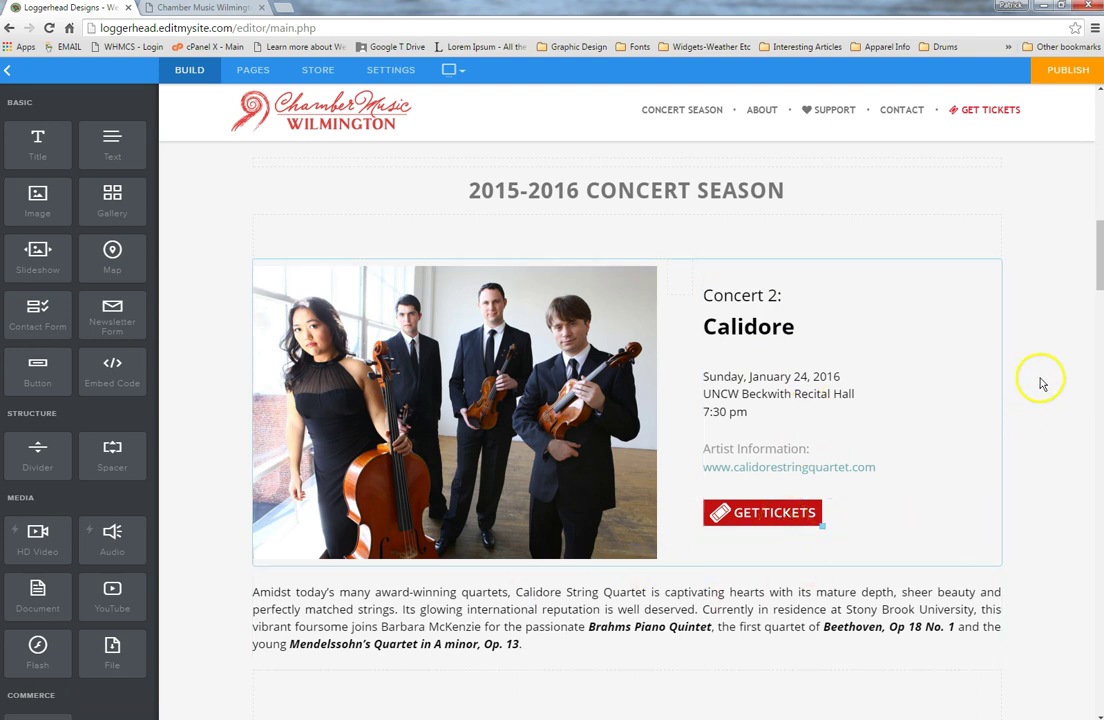
pyautogui.moveTo(1099, 252); pyautogui.dragTo(1093, 415)
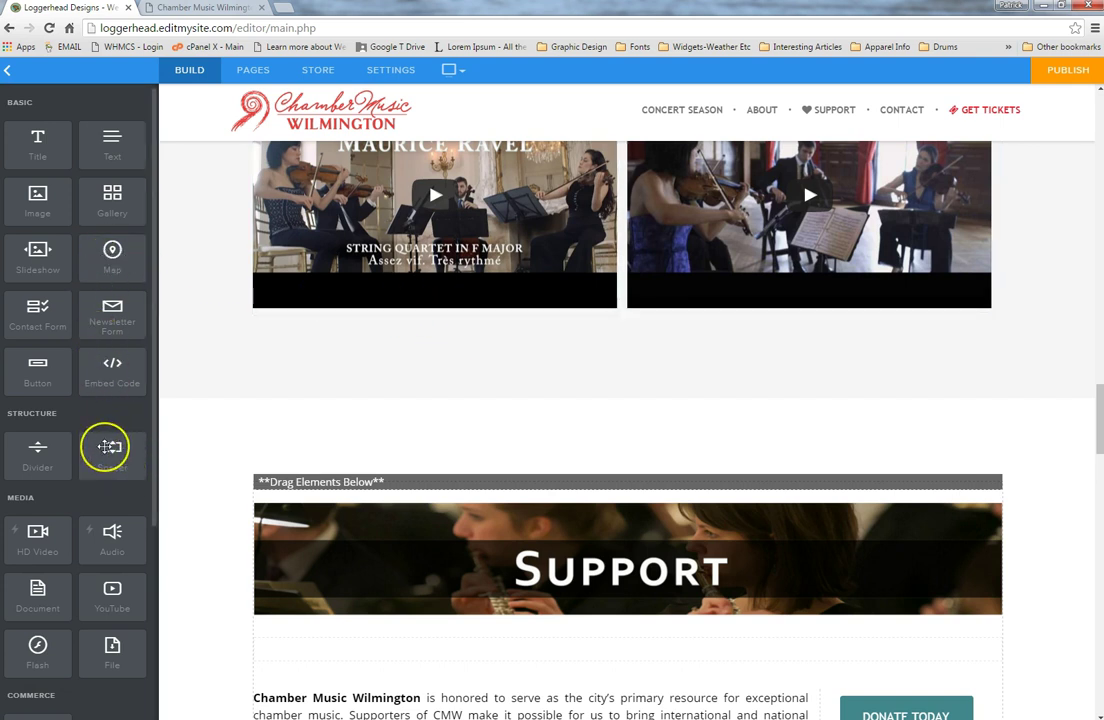
# Drag a Spacer element from the Structure panel to below the two Enso videos.
pyautogui.moveTo(110, 447); pyautogui.dragTo(547, 329)
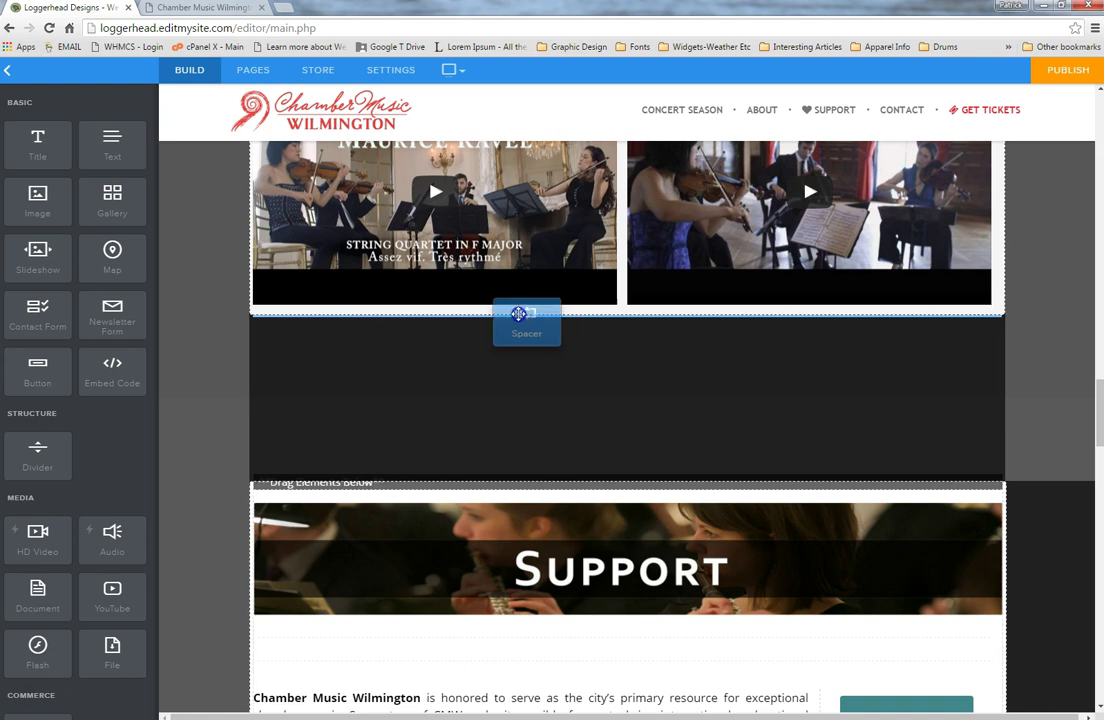
pyautogui.moveTo(537, 314); pyautogui.dragTo(614, 607)
# Drop and slightly shorten the spacer, add an Image element below it, and start its upload.
pyautogui.click(636, 596)
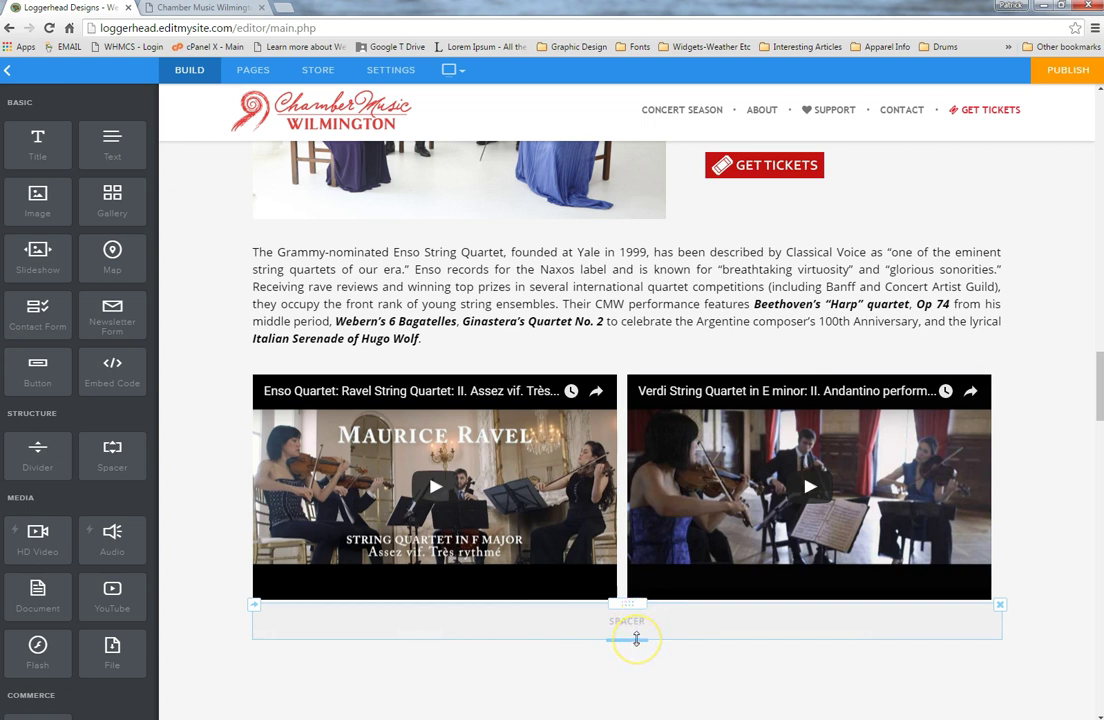
pyautogui.moveTo(636, 638)
pyautogui.mouseDown()
pyautogui.moveTo(643, 614)
pyautogui.moveTo(653, 673)
pyautogui.moveTo(651, 650)
pyautogui.mouseUp()
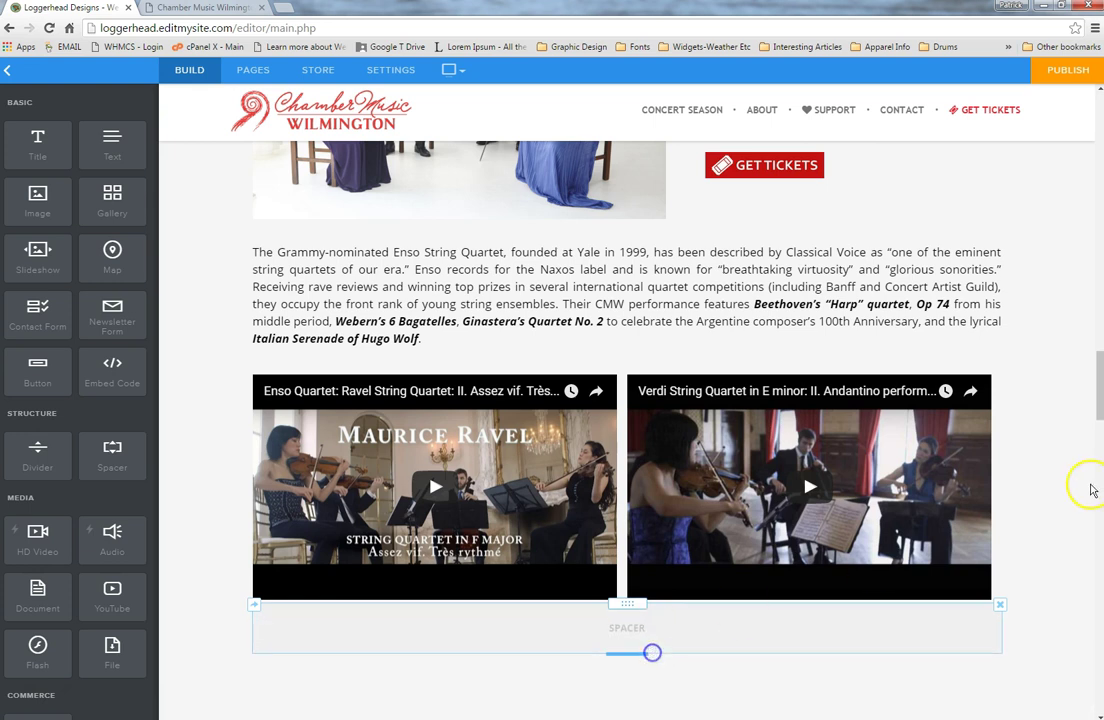
pyautogui.moveTo(1096, 393); pyautogui.dragTo(1067, 403)
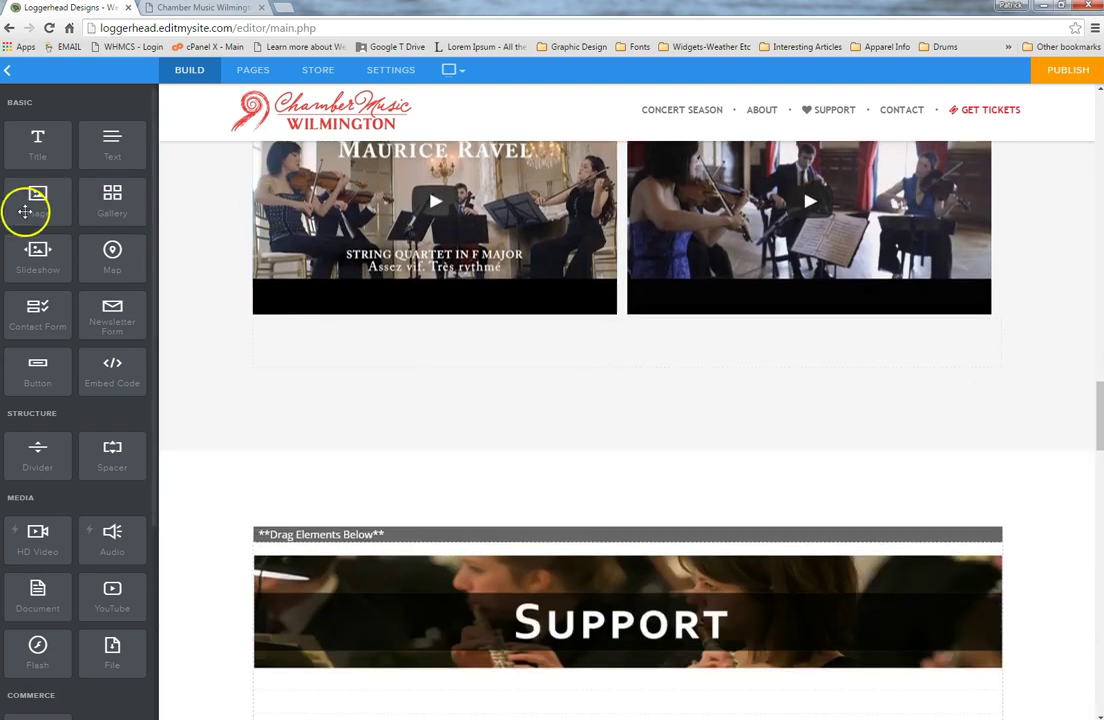
pyautogui.moveTo(30, 205); pyautogui.dragTo(431, 375)
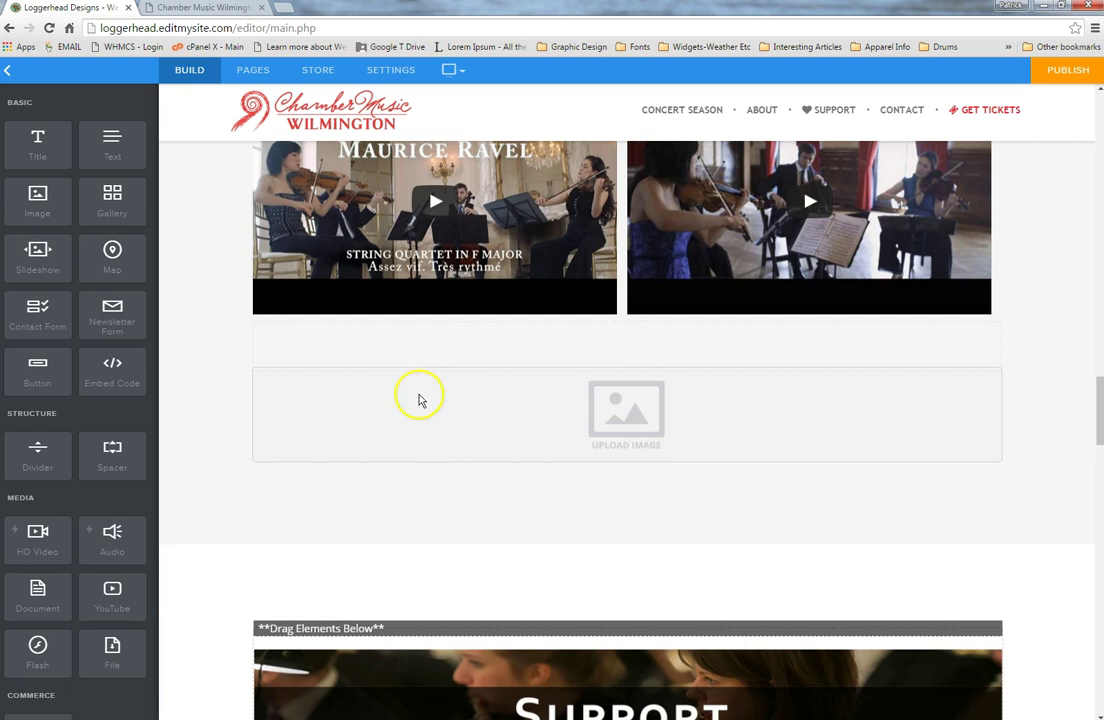
pyautogui.click(631, 424)
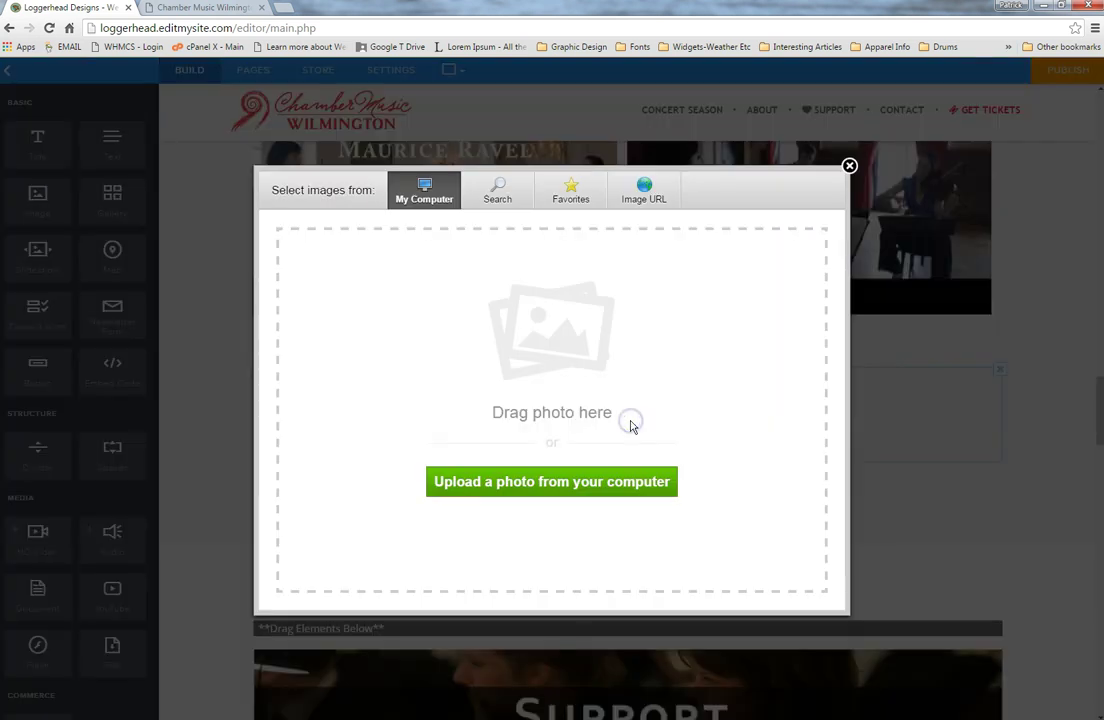
pyautogui.click(584, 487)
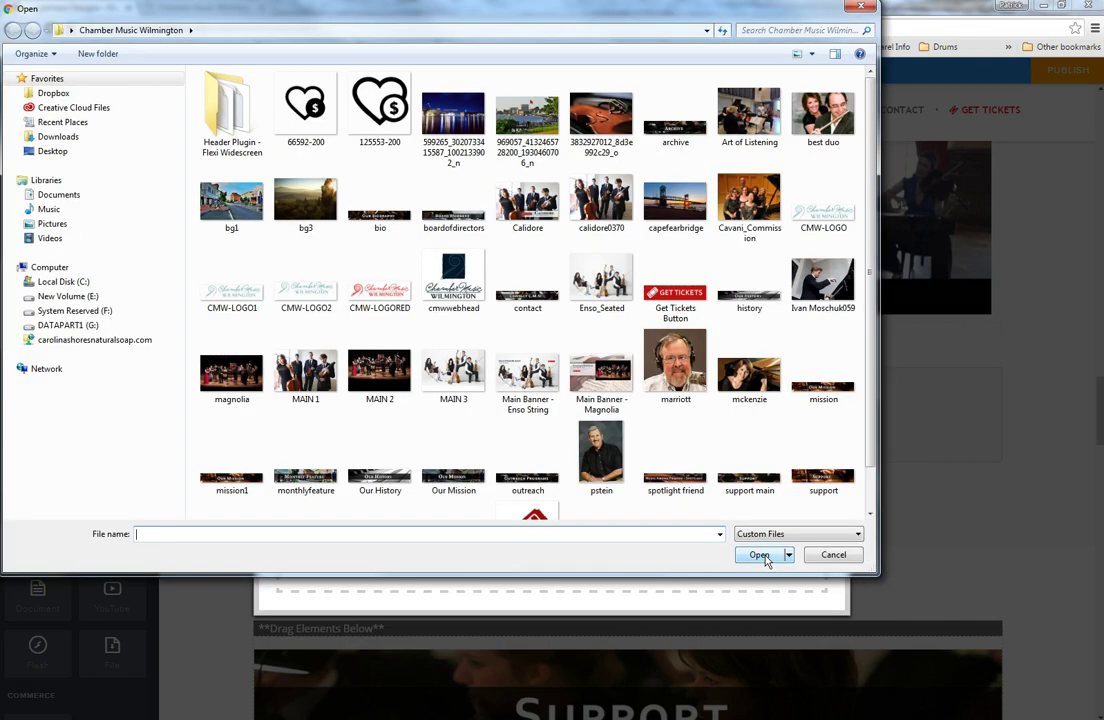
pyautogui.click(755, 314)
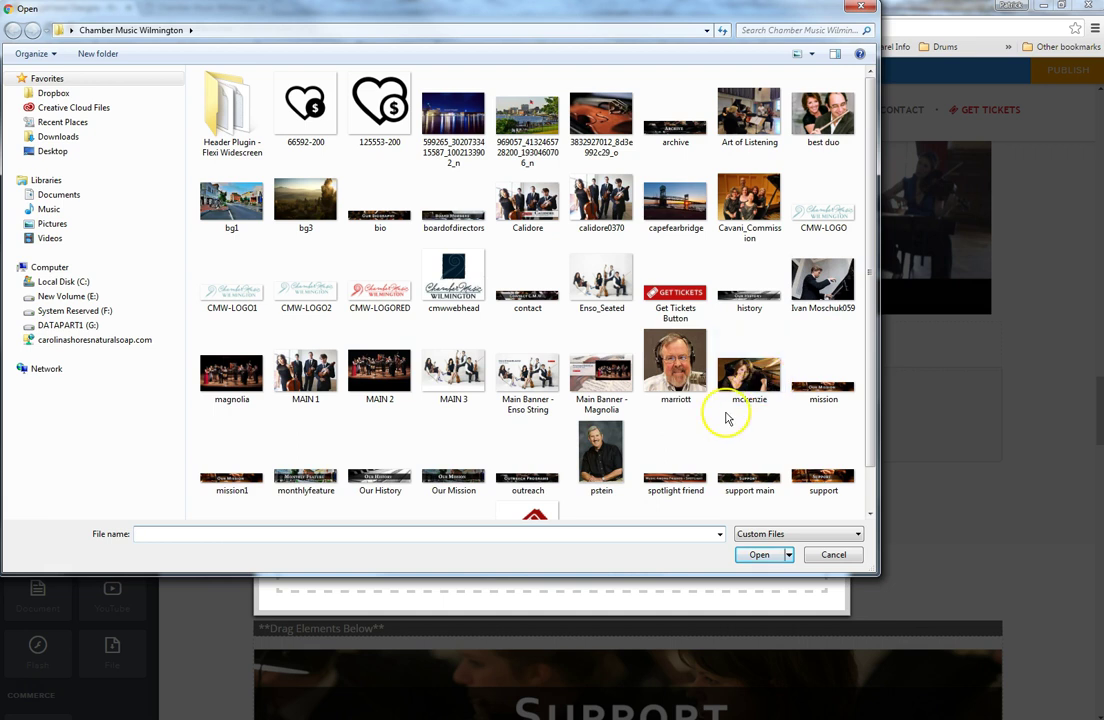
pyautogui.click(812, 285)
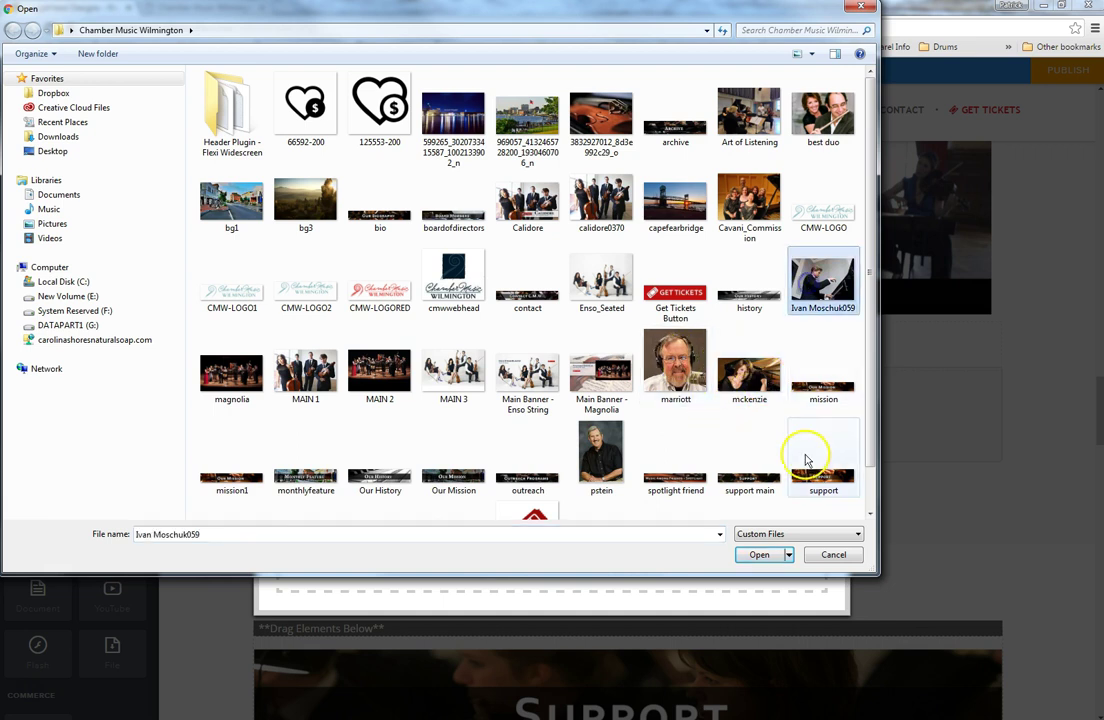
pyautogui.click(762, 554)
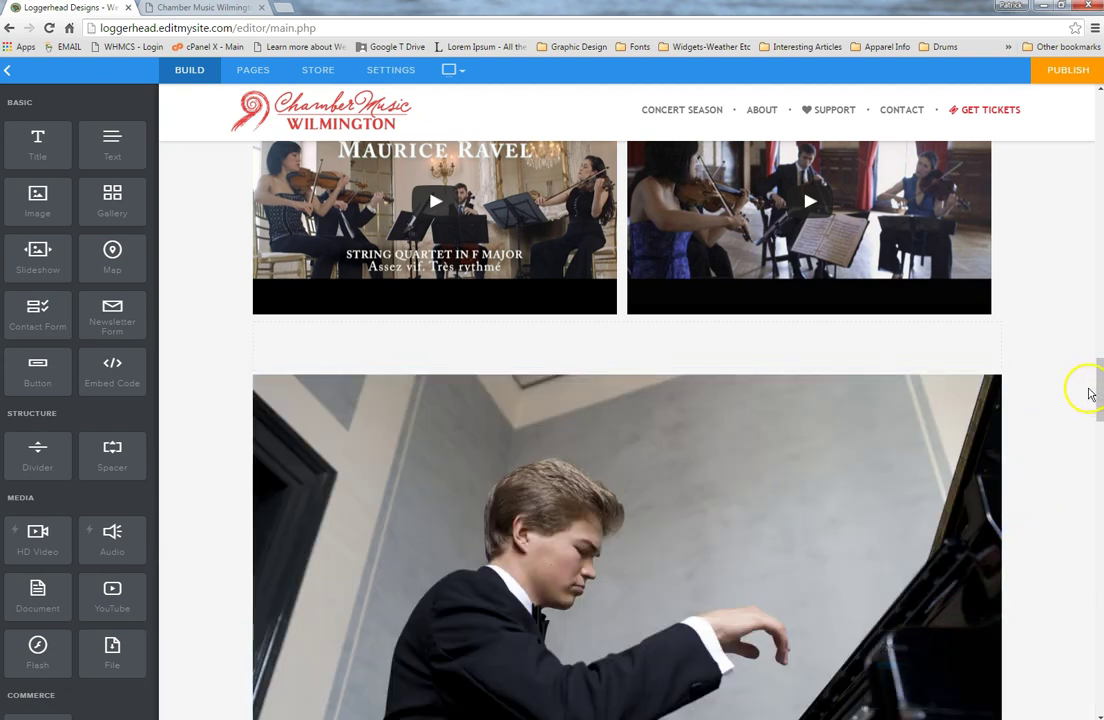
# Drop a Spacer to the right of the pianist photo, making a two-column row.
pyautogui.moveTo(1096, 402)
pyautogui.mouseDown()
pyautogui.moveTo(1094, 416)
pyautogui.moveTo(1094, 382)
pyautogui.moveTo(1096, 399)
pyautogui.mouseUp()
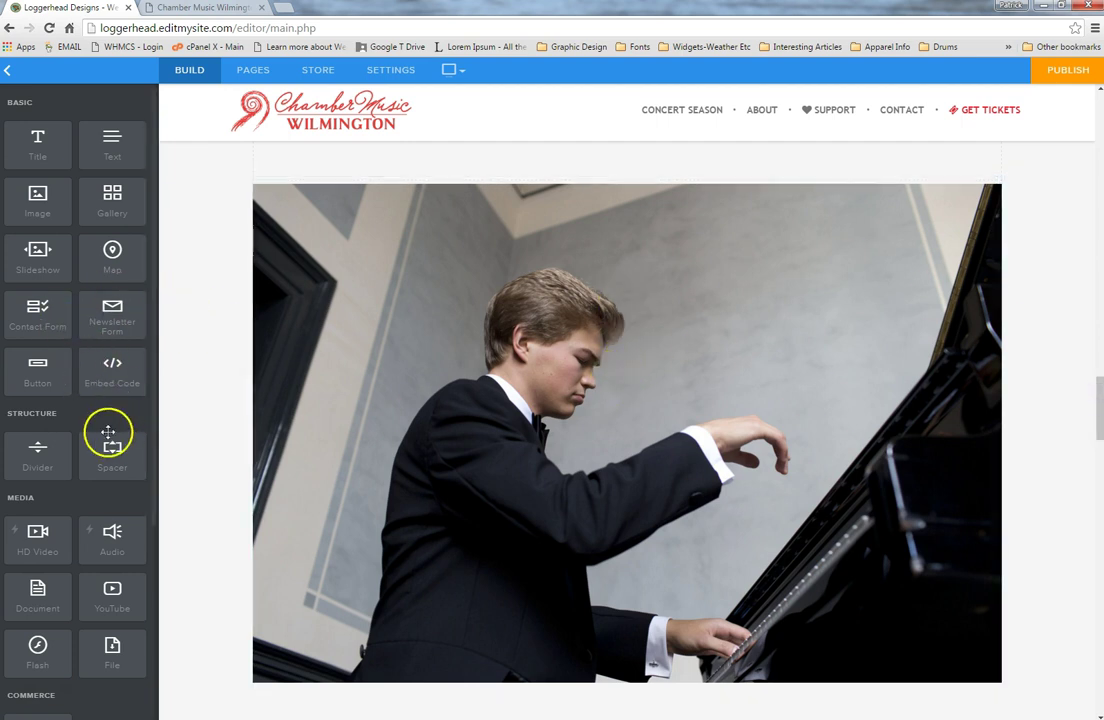
pyautogui.moveTo(106, 450); pyautogui.dragTo(1002, 364)
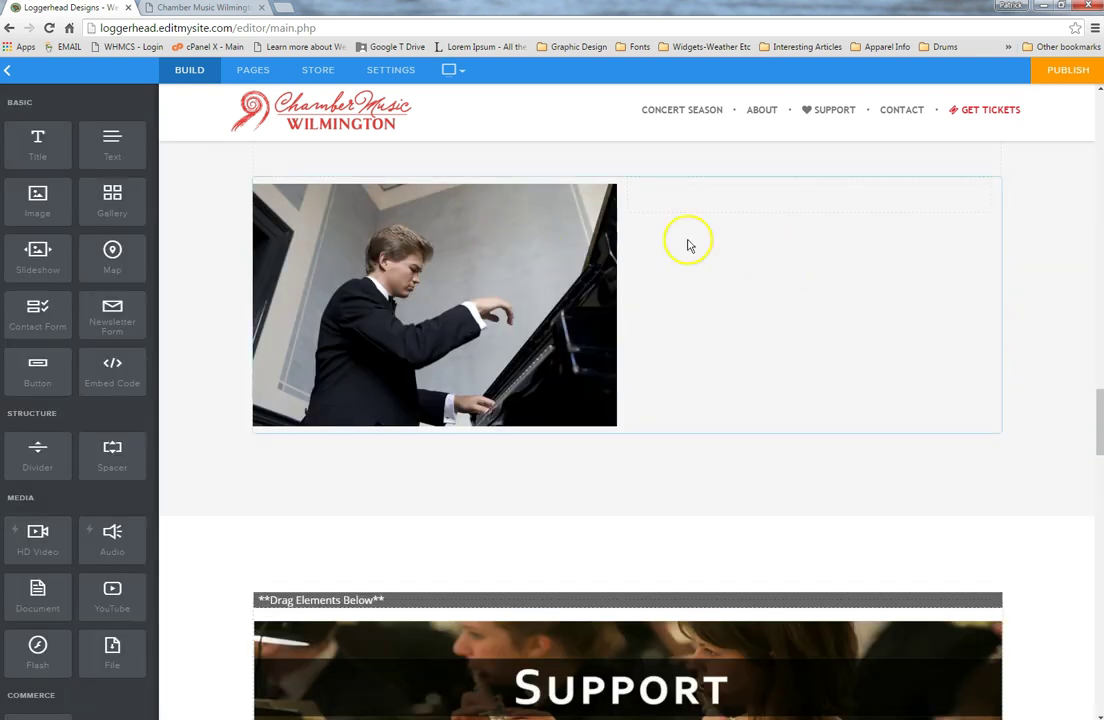
pyautogui.moveTo(788, 193)
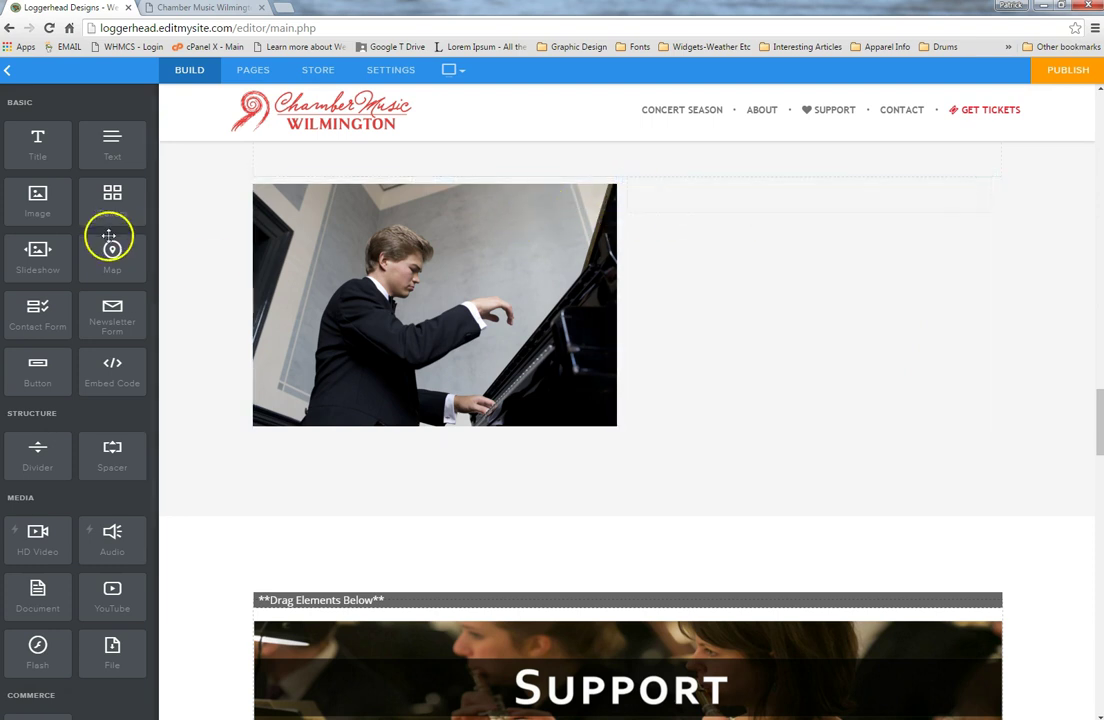
# Add a text box beside the pianist photo and drag the divider to widen the photo's column.
pyautogui.moveTo(118, 153); pyautogui.dragTo(995, 225)
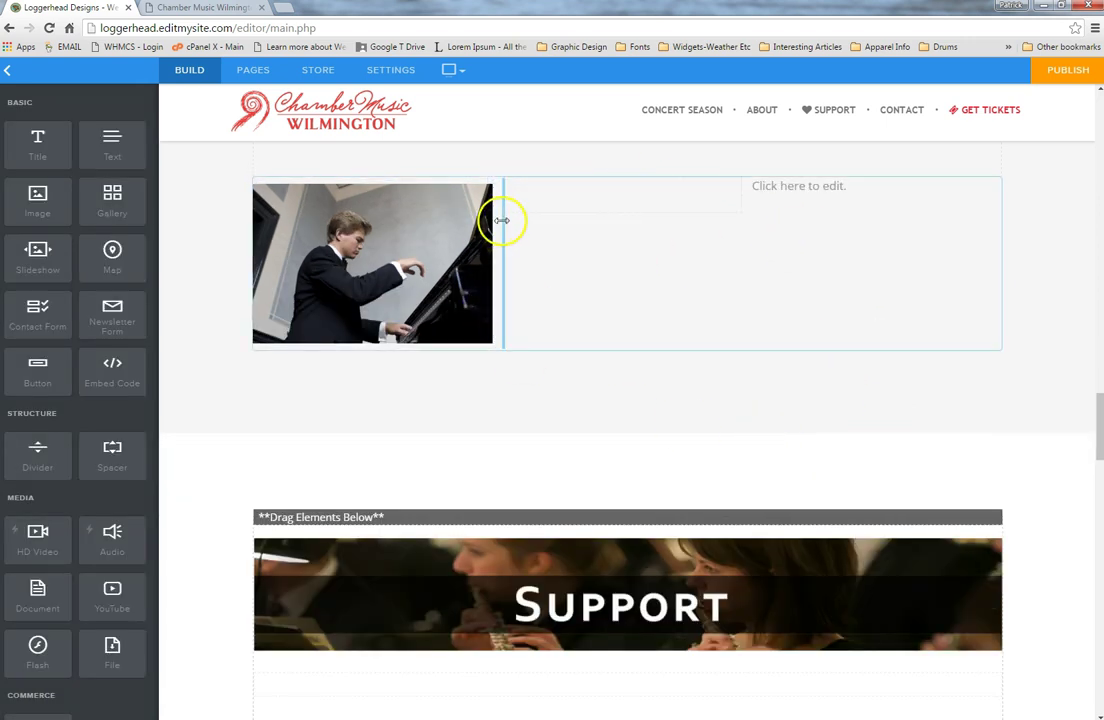
pyautogui.moveTo(1097, 410); pyautogui.dragTo(1090, 338)
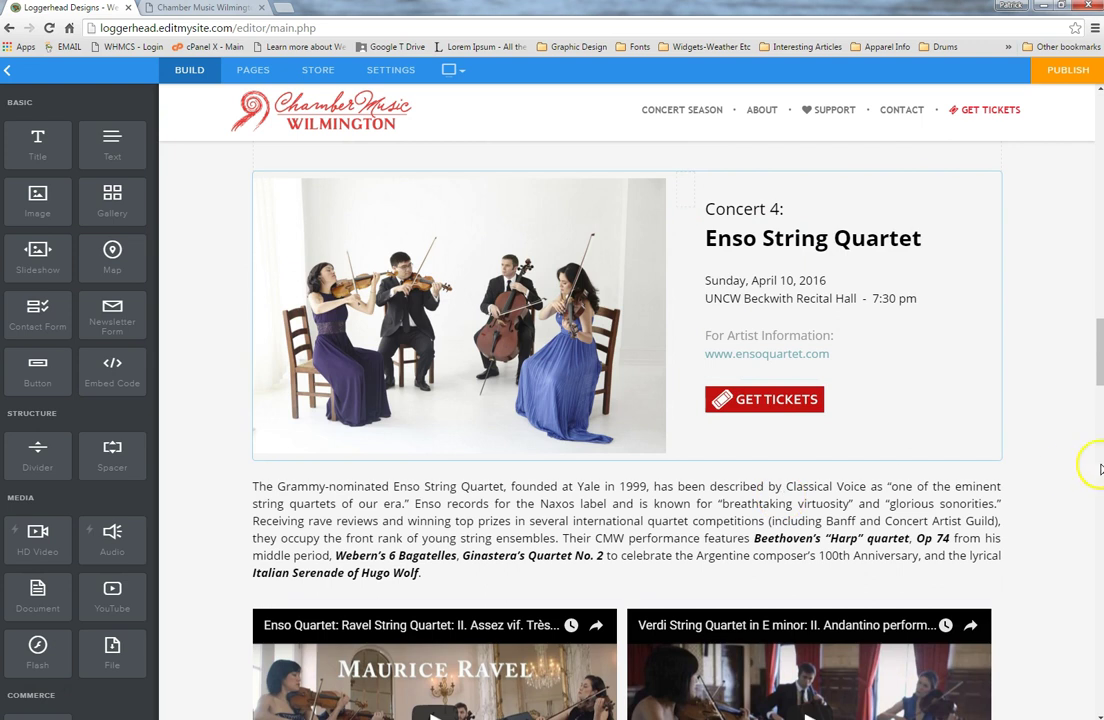
pyautogui.moveTo(1097, 375); pyautogui.dragTo(1098, 446)
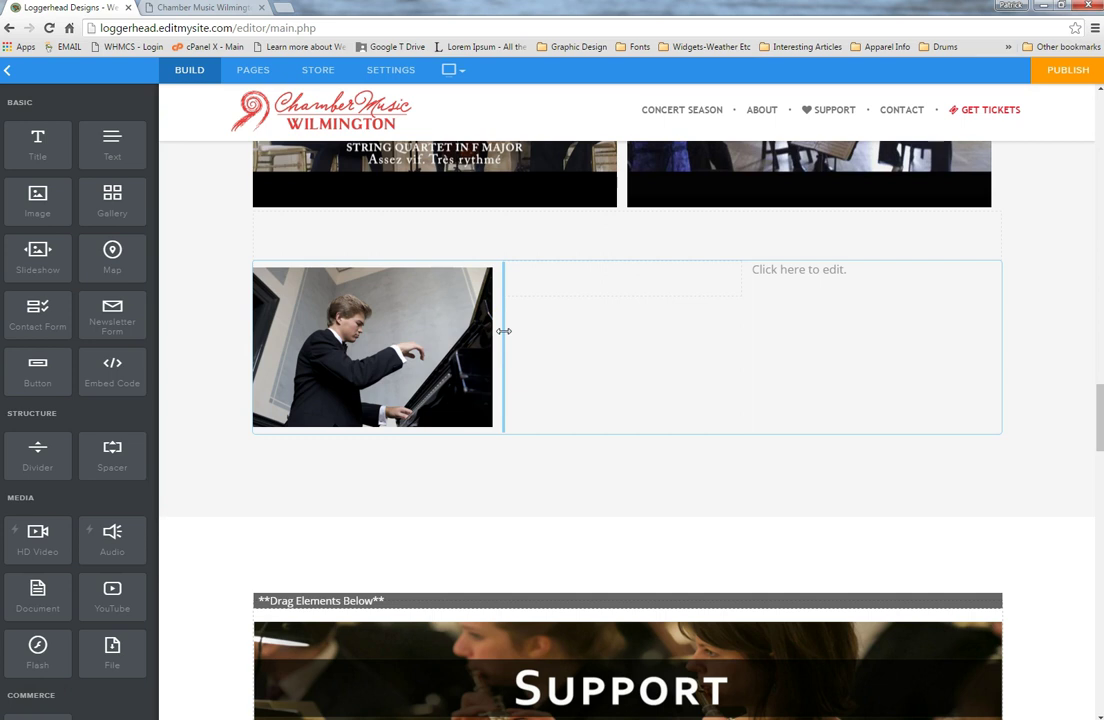
pyautogui.moveTo(503, 331); pyautogui.dragTo(725, 392)
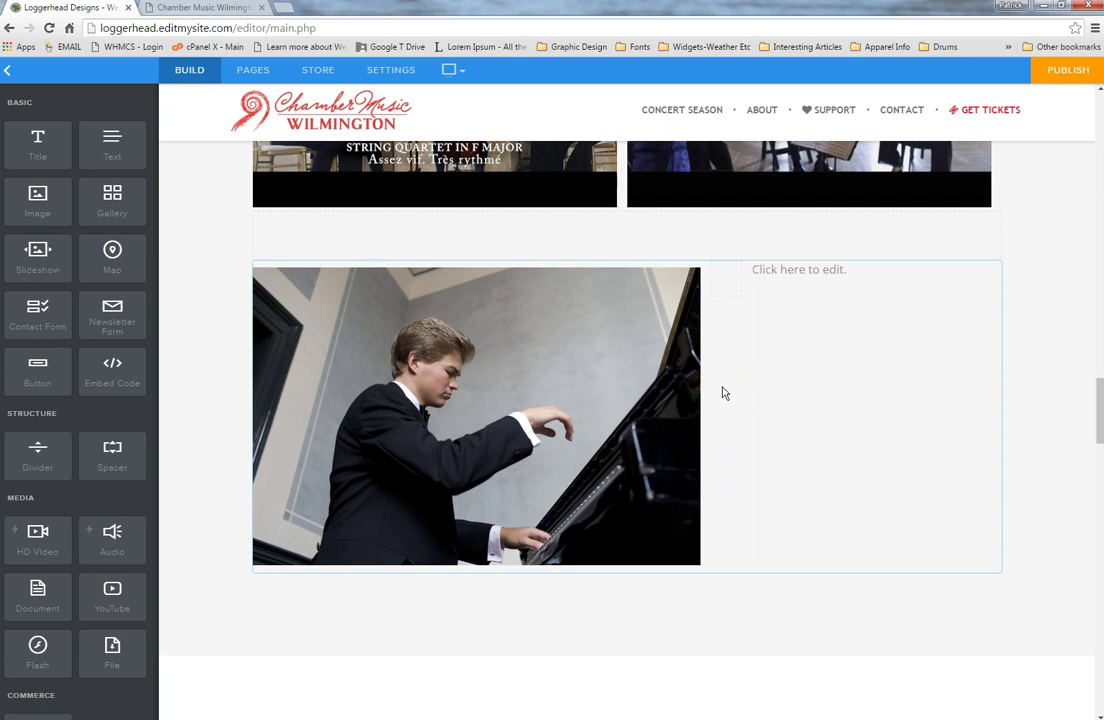
pyautogui.click(614, 413)
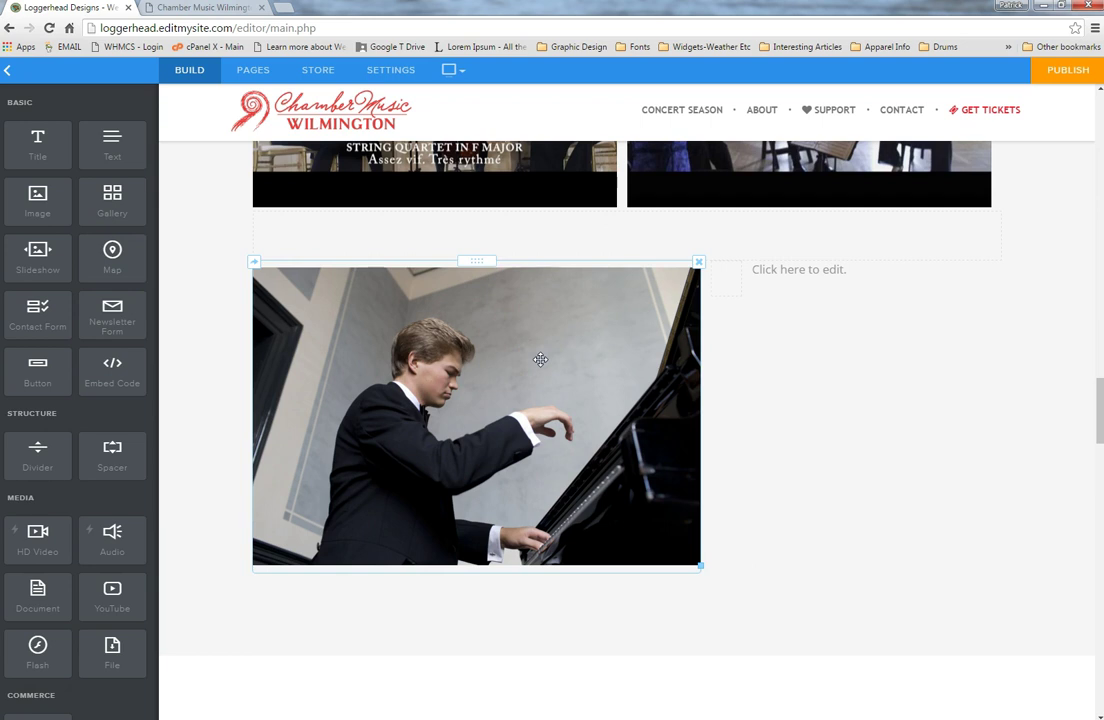
pyautogui.moveTo(539, 291); pyautogui.dragTo(535, 335)
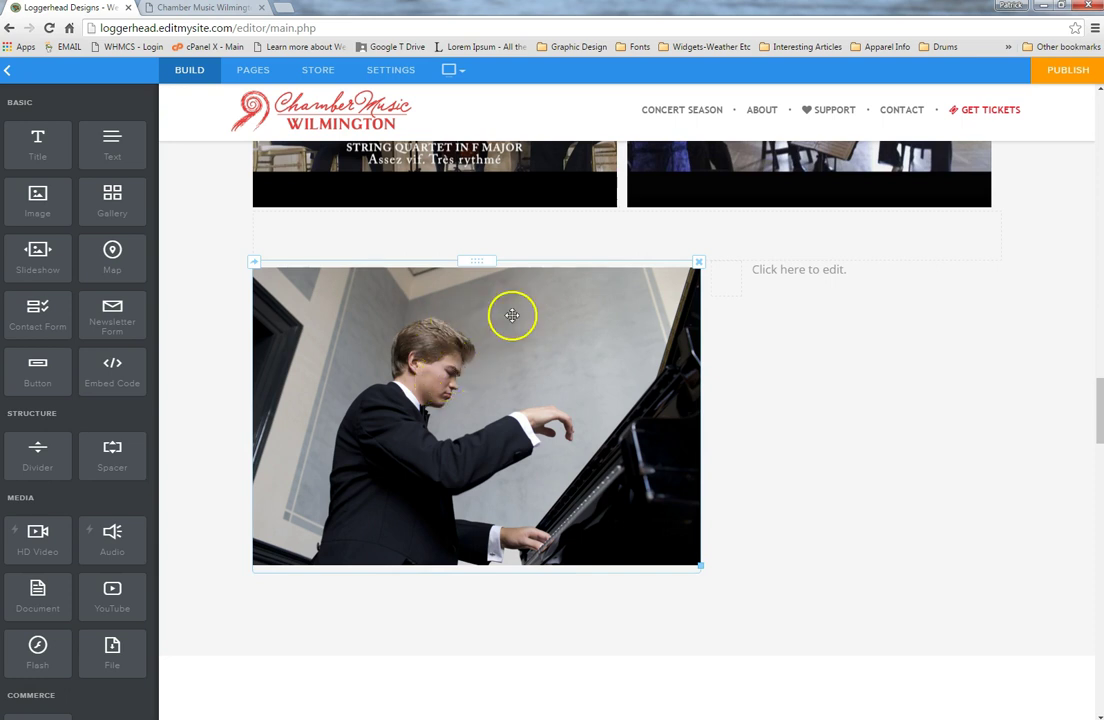
# Switch on Lightbox for the pianist photo so it opens enlarged when clicked.
pyautogui.click(512, 315)
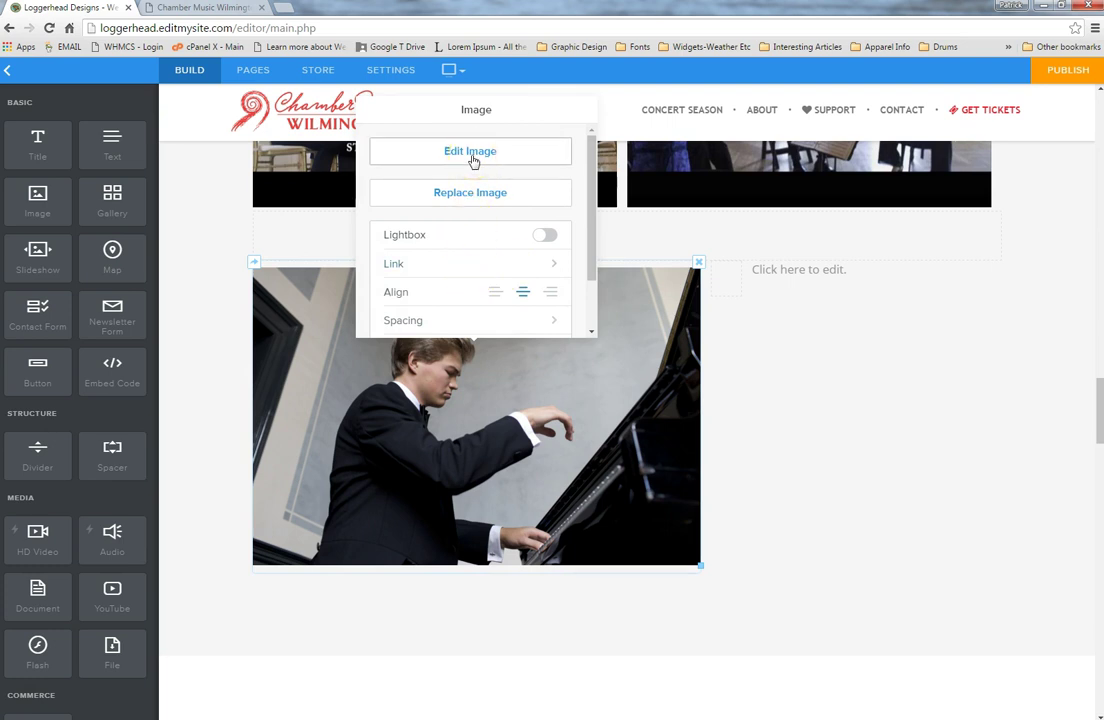
pyautogui.click(479, 199)
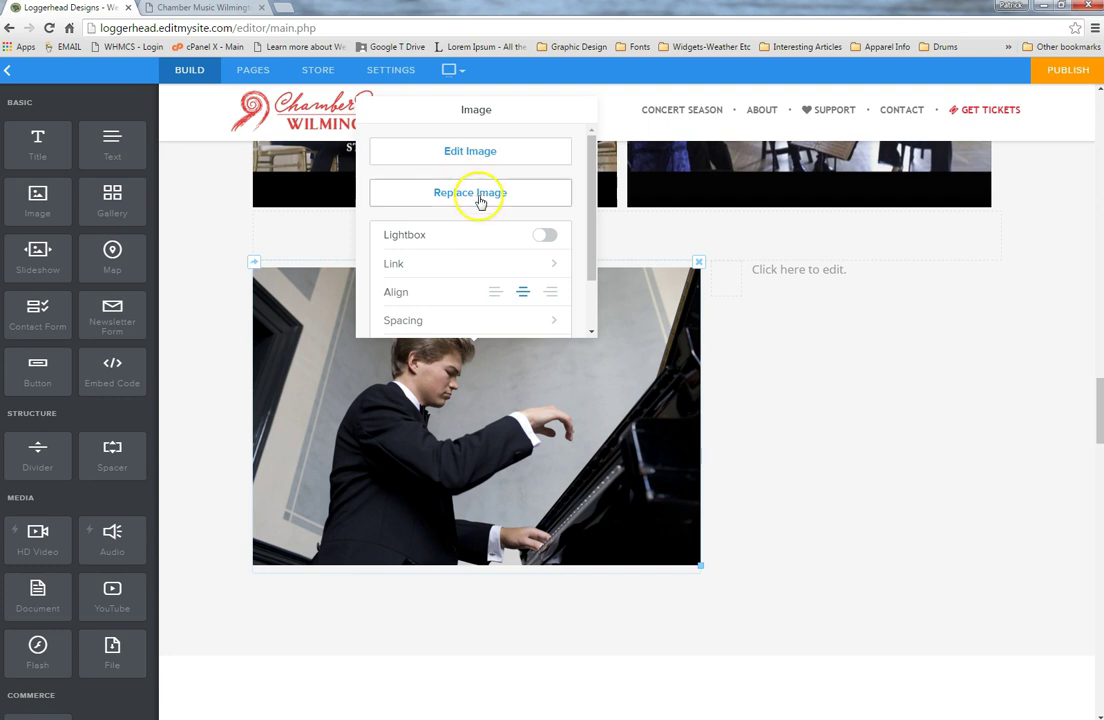
pyautogui.click(539, 240)
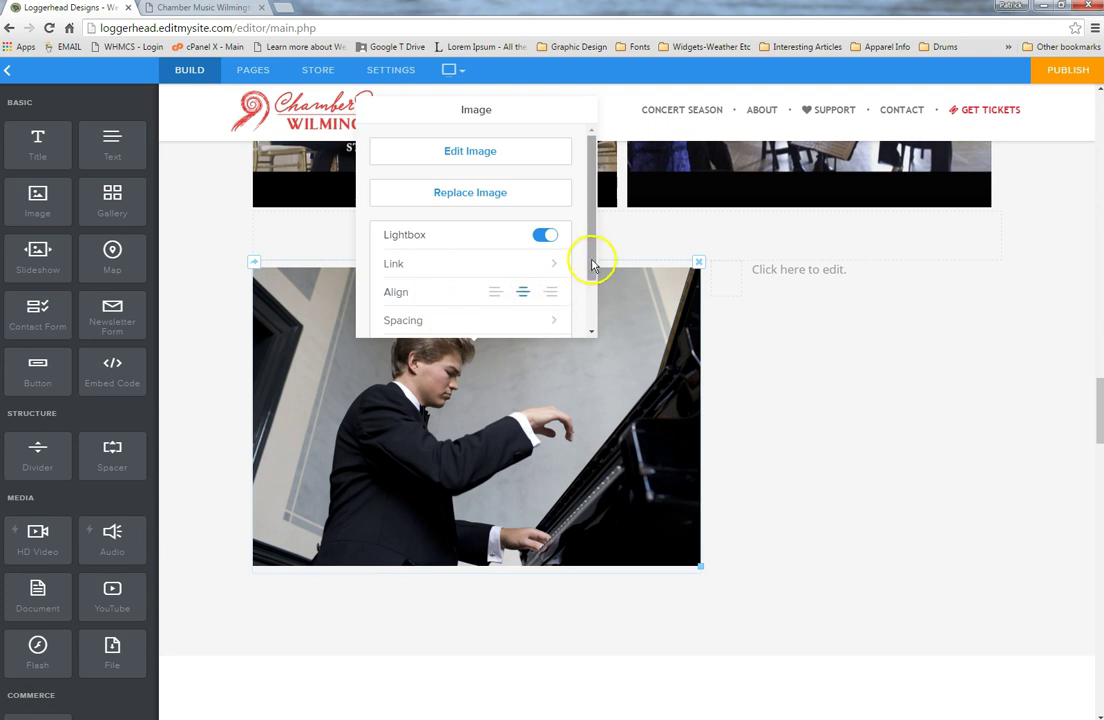
# Review the photo's Spacing and Advanced alt-text settings, then return to the Image panel.
pyautogui.scroll(-1, 591, 279)
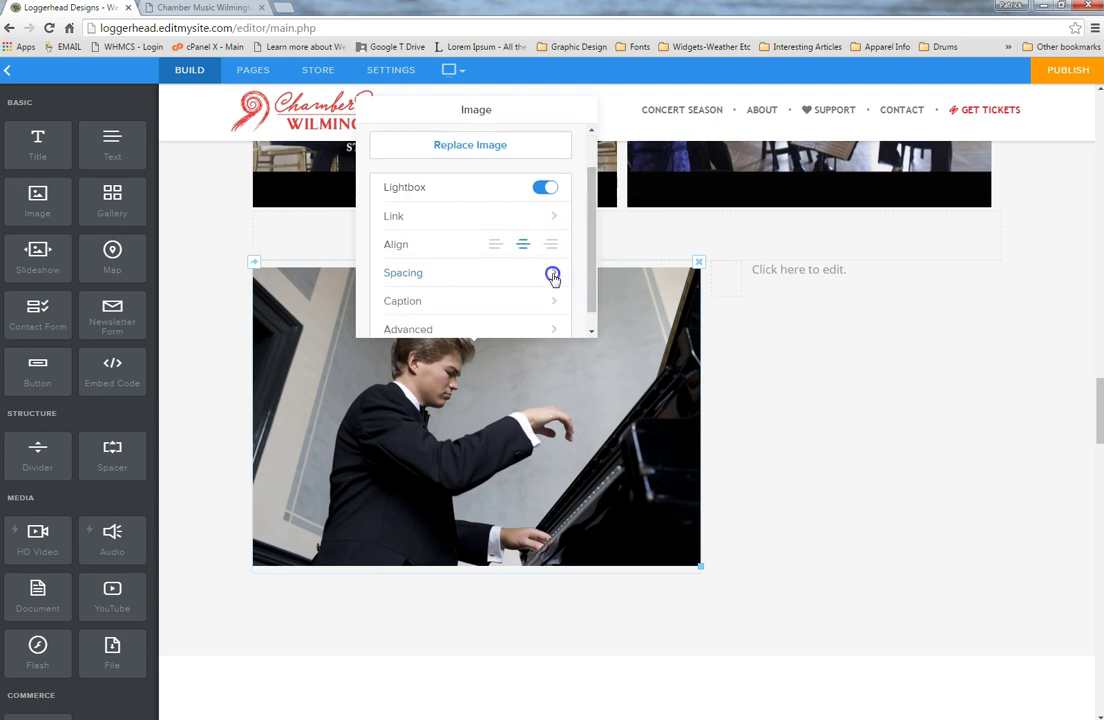
pyautogui.click(552, 276)
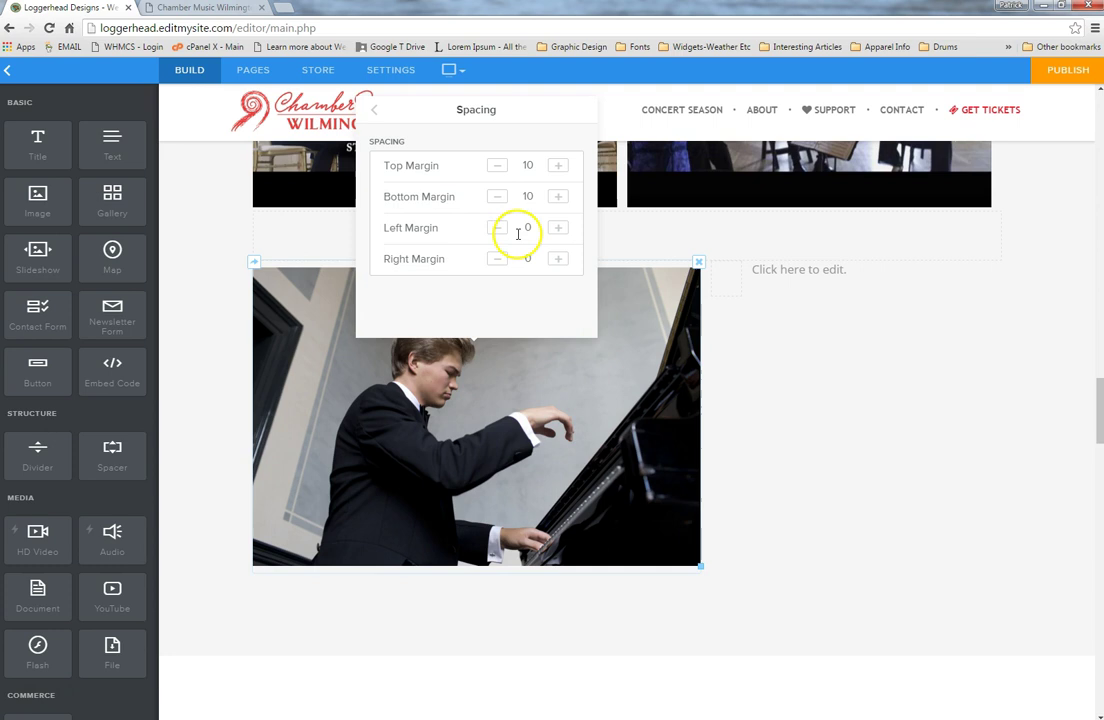
pyautogui.click(376, 115)
pyautogui.scroll(-1, 589, 270)
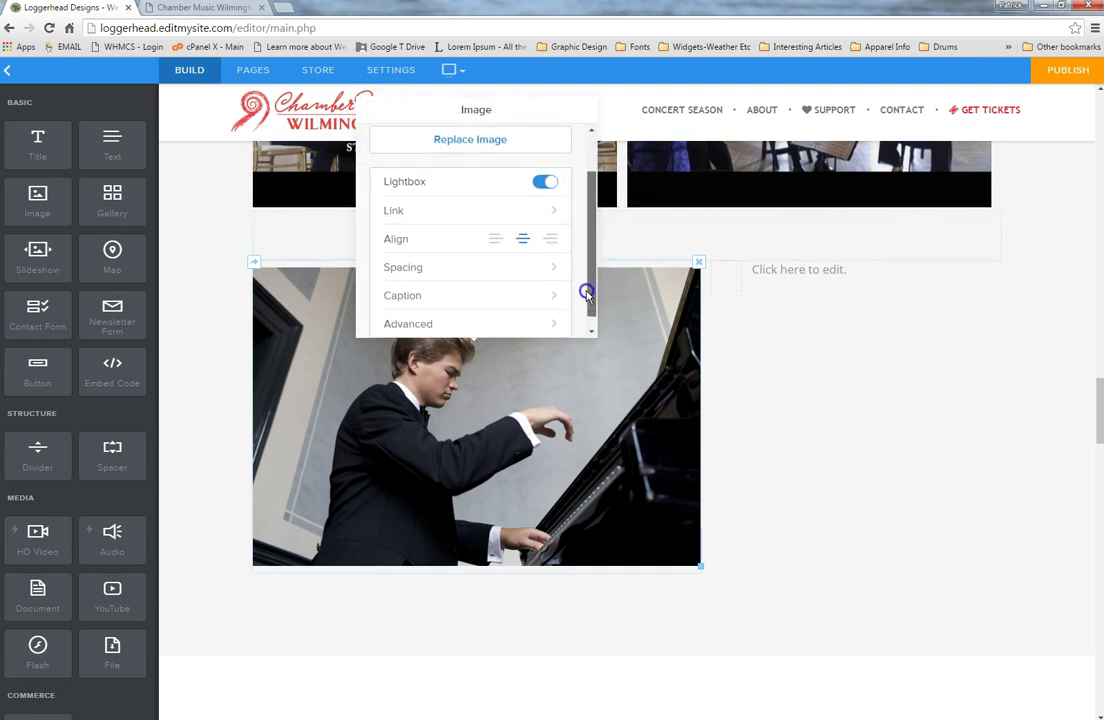
pyautogui.moveTo(587, 292); pyautogui.dragTo(589, 306)
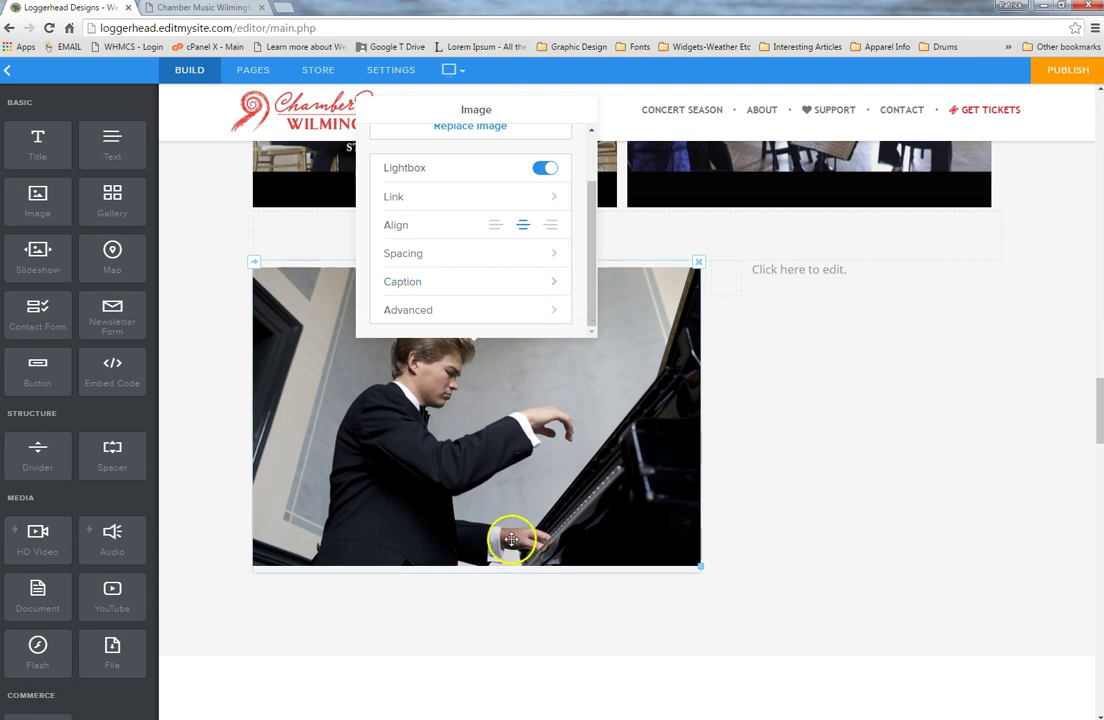
pyautogui.click(552, 314)
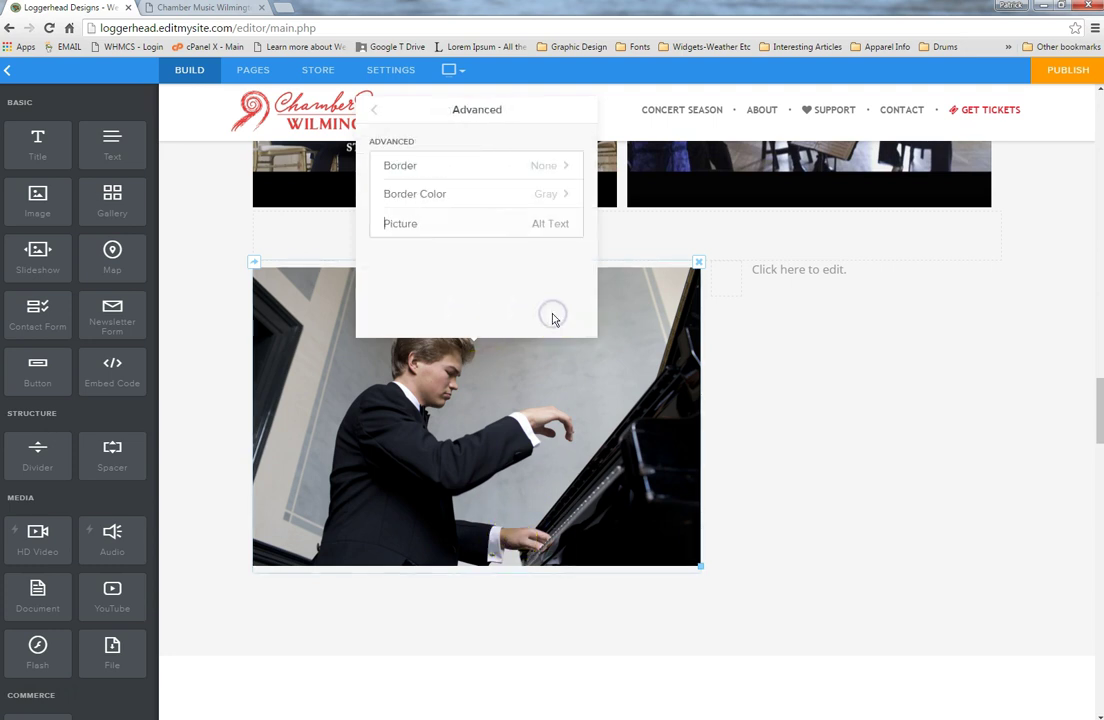
pyautogui.click(548, 228)
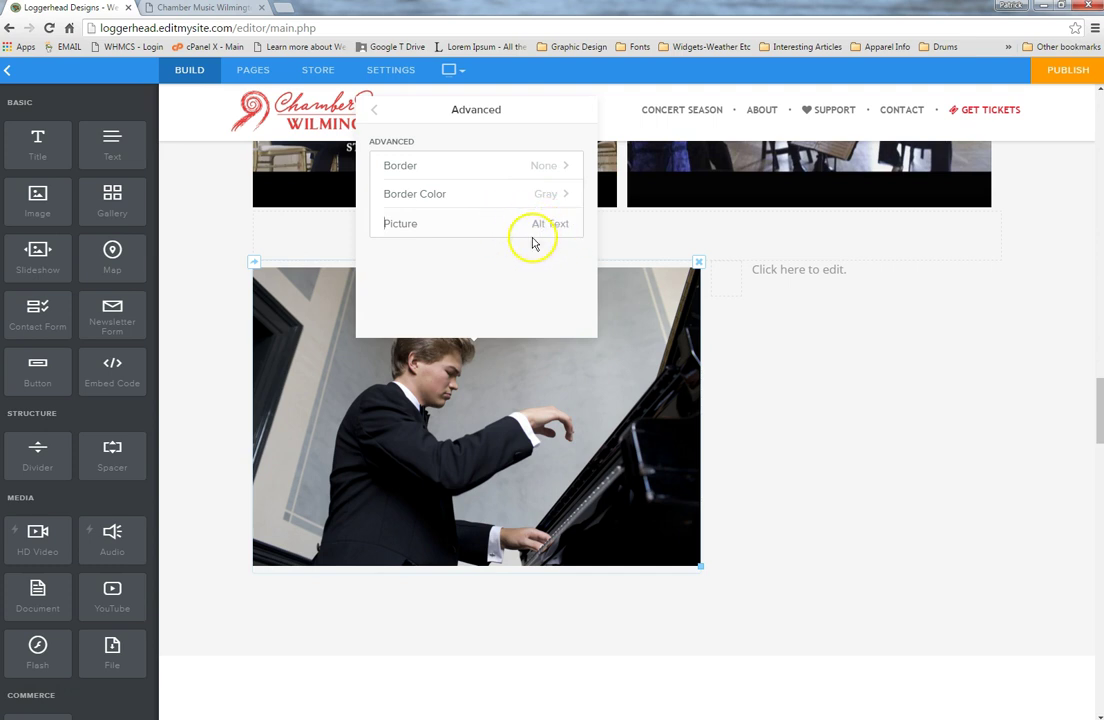
pyautogui.click(375, 114)
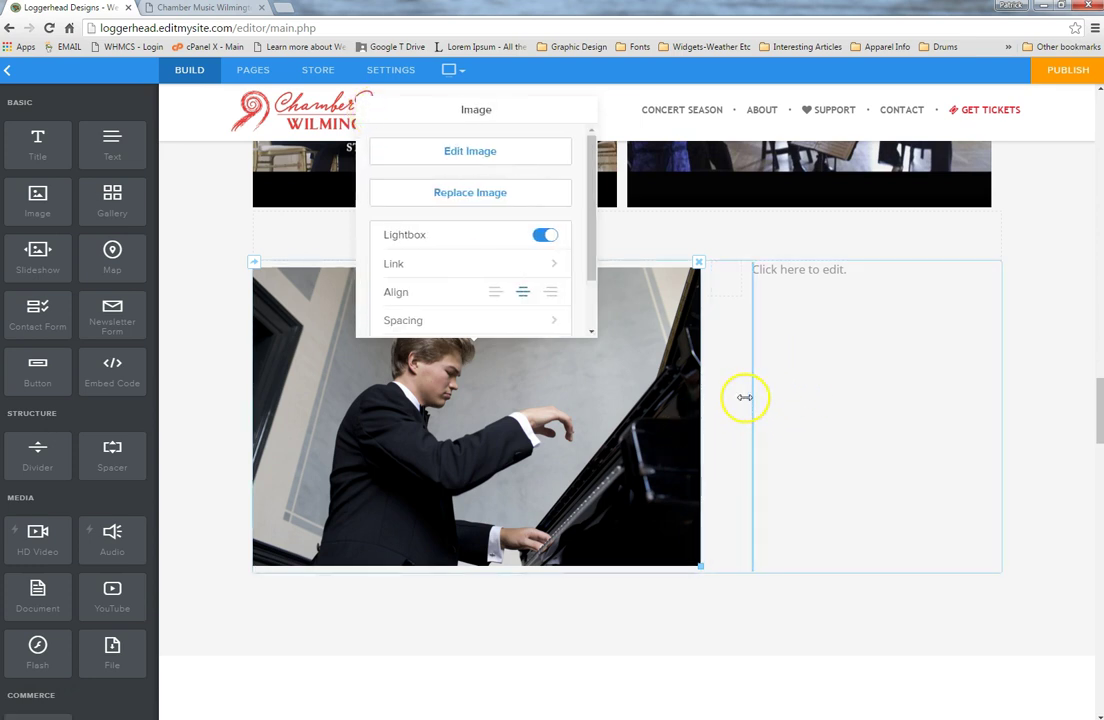
# Close the image settings and scroll up to the Concert 4 Enso String Quartet text.
pyautogui.moveTo(722, 280); pyautogui.dragTo(722, 282)
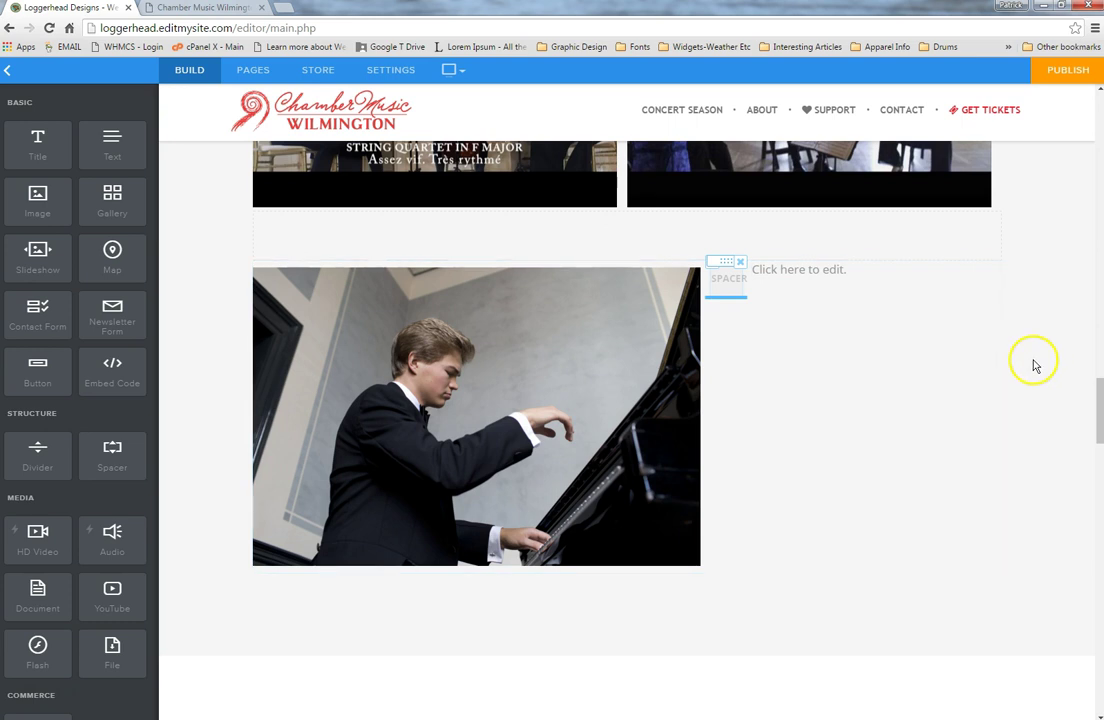
pyautogui.moveTo(1098, 415); pyautogui.dragTo(1097, 341)
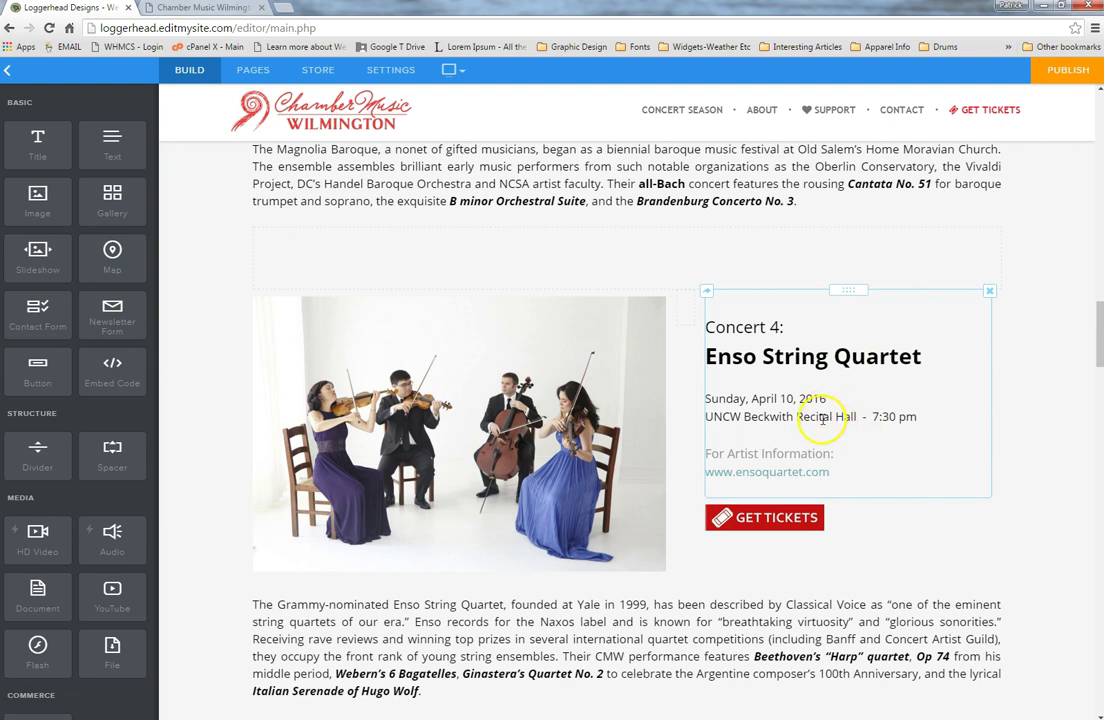
# Copy all of the Concert 4 Enso String Quartet details.
pyautogui.click(819, 417)
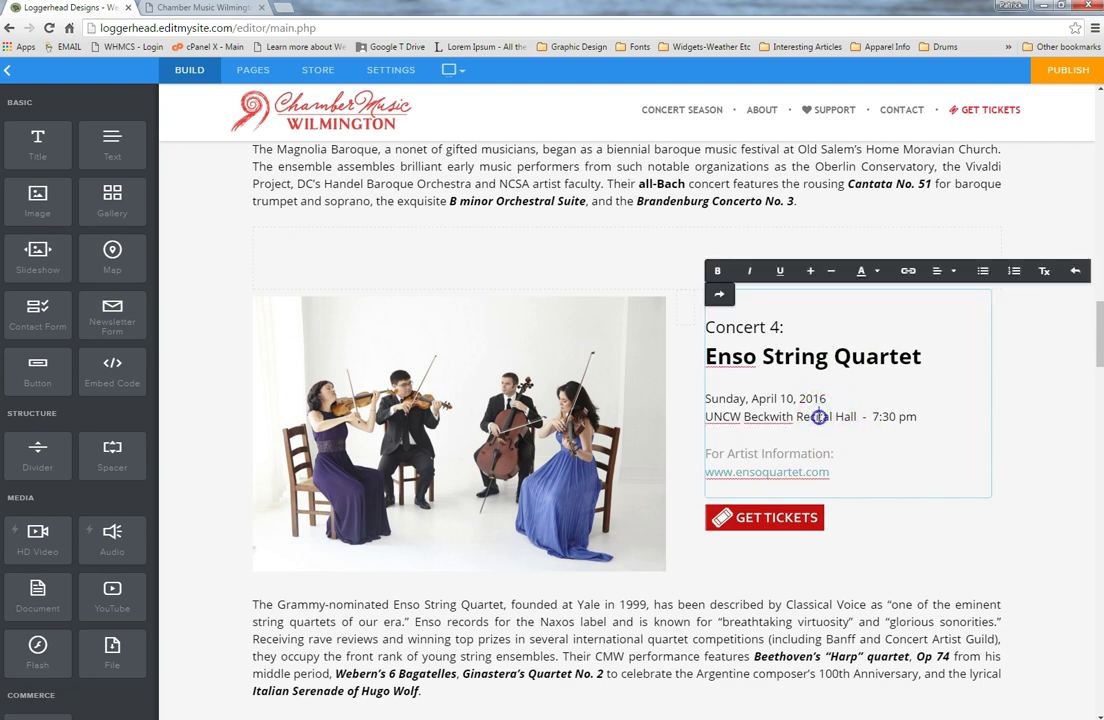
pyautogui.tripleClick(819, 417)
pyautogui.moveTo(919, 478); pyautogui.dragTo(766, 350)
pyautogui.rightClick(766, 350)
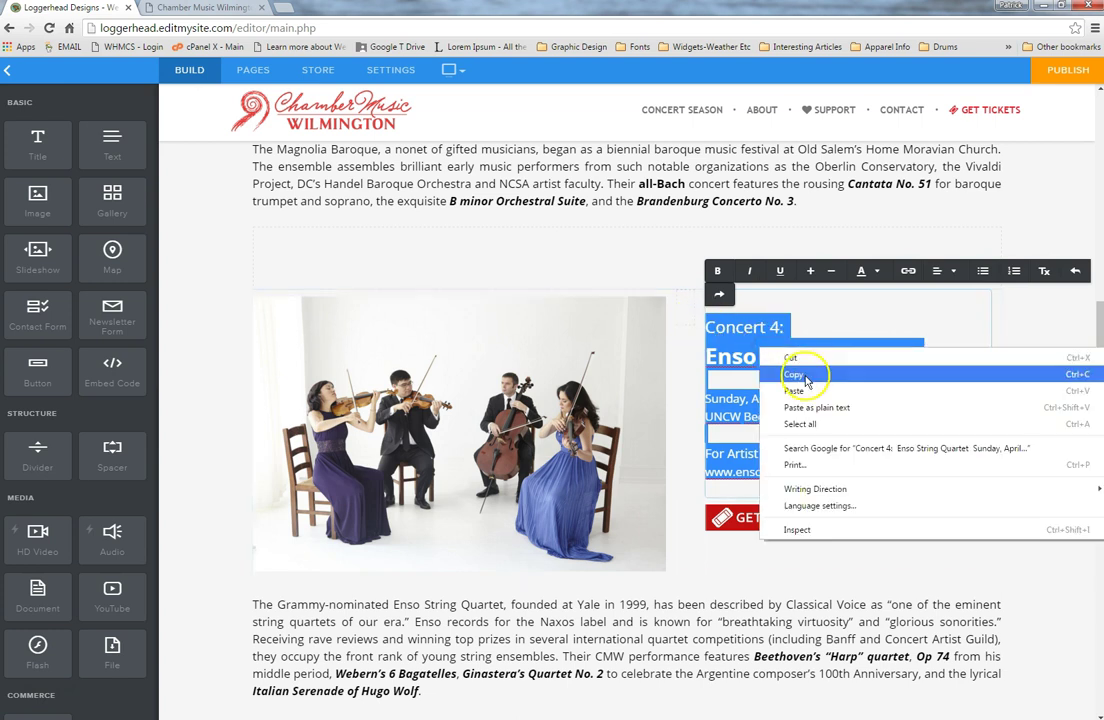
pyautogui.click(805, 378)
# Paste the Concert 4 details into the empty text box beside the pianist photo.
pyautogui.moveTo(1097, 360); pyautogui.dragTo(1087, 412)
pyautogui.click(799, 332)
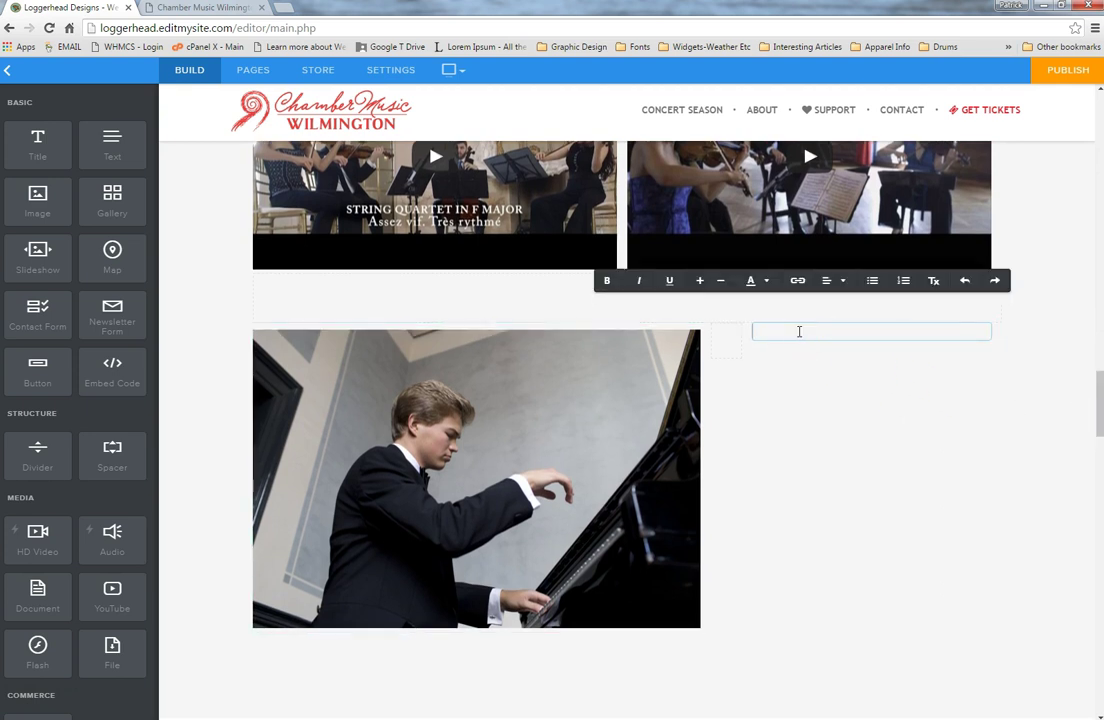
pyautogui.rightClick(799, 332)
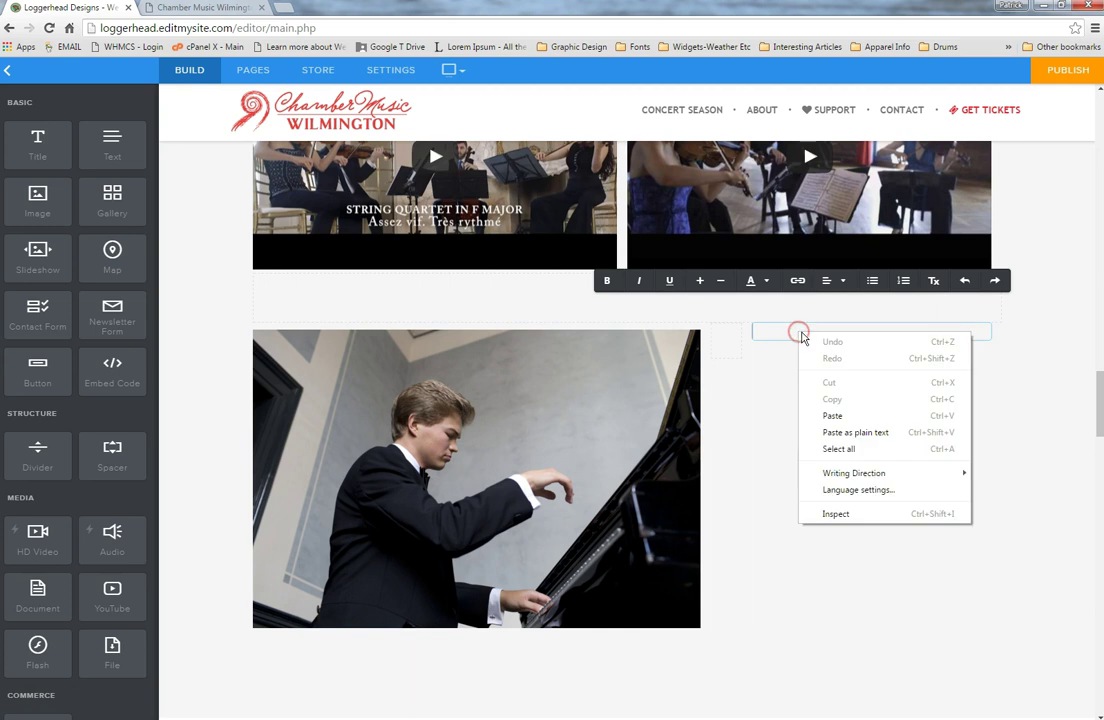
pyautogui.click(838, 415)
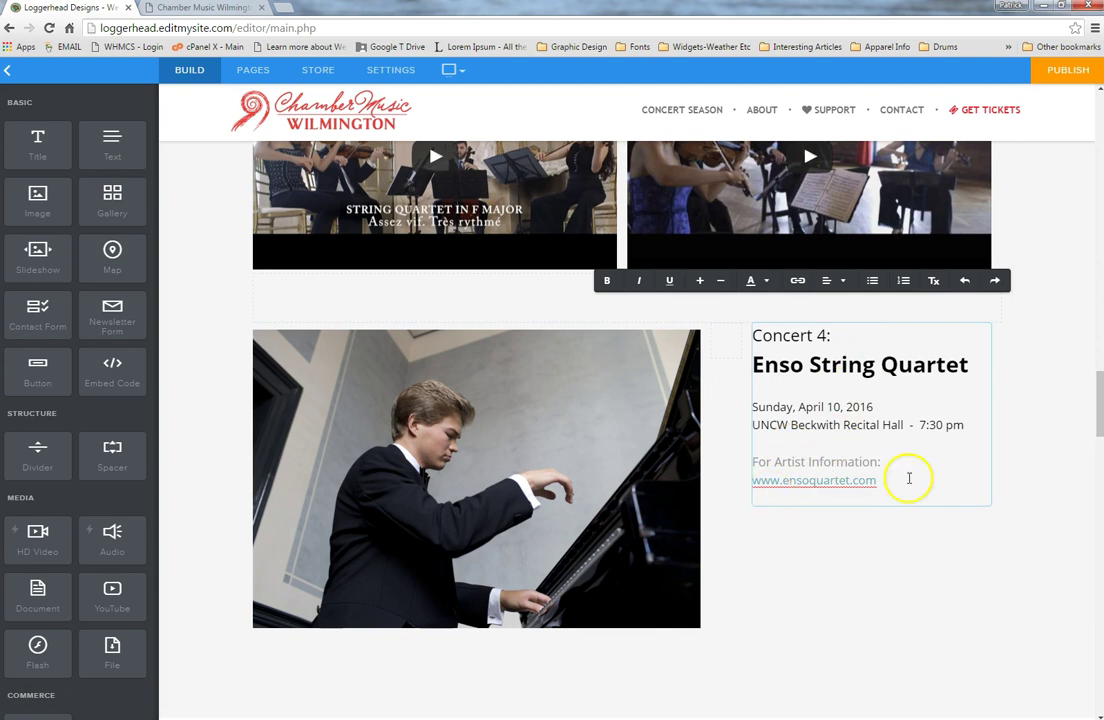
pyautogui.click(775, 496)
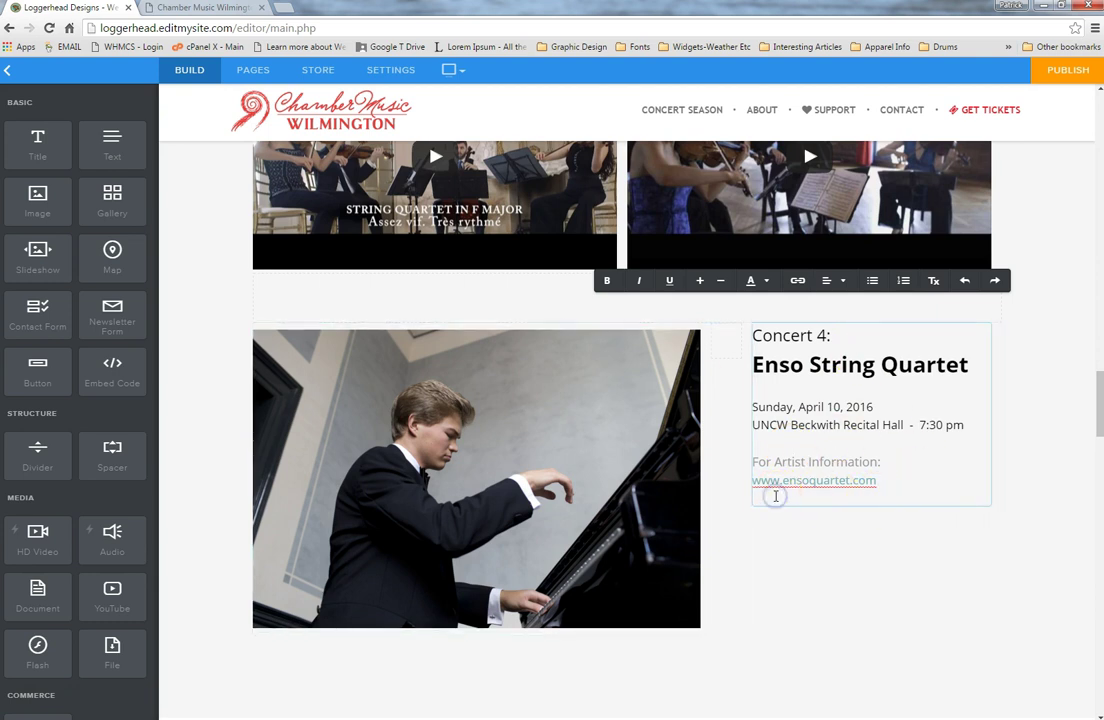
# Add blank lines below the web address and try a red text colour.
pyautogui.press('Return')
pyautogui.press('Return')
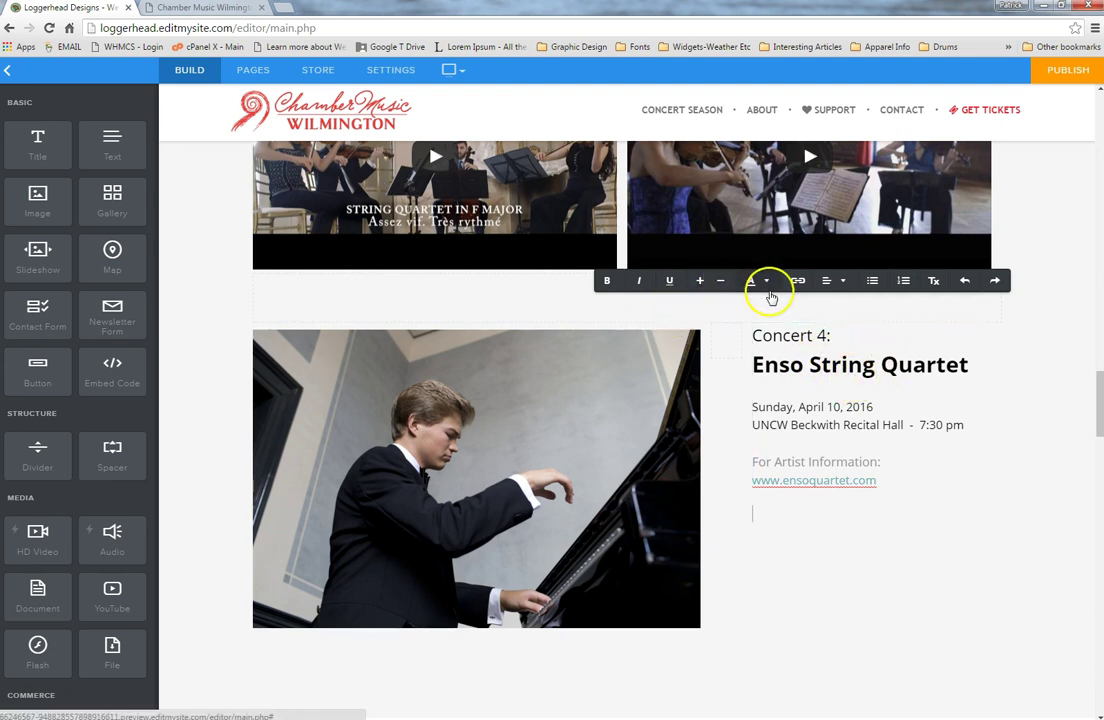
pyautogui.click(767, 285)
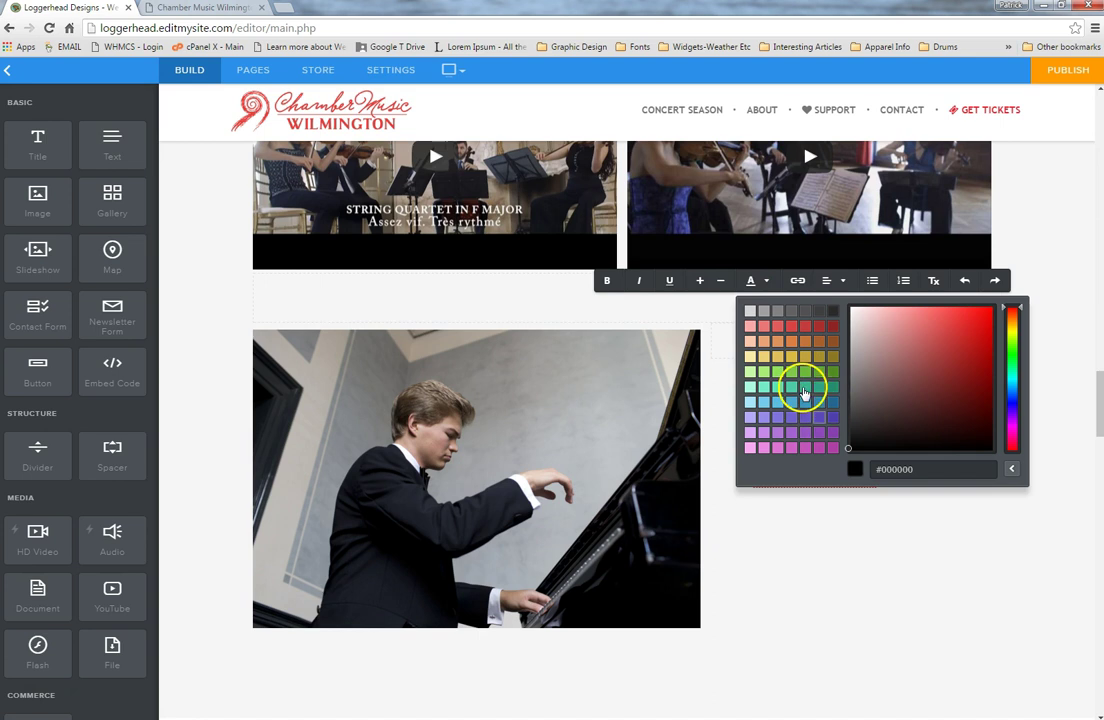
pyautogui.click(943, 404)
pyautogui.click(958, 354)
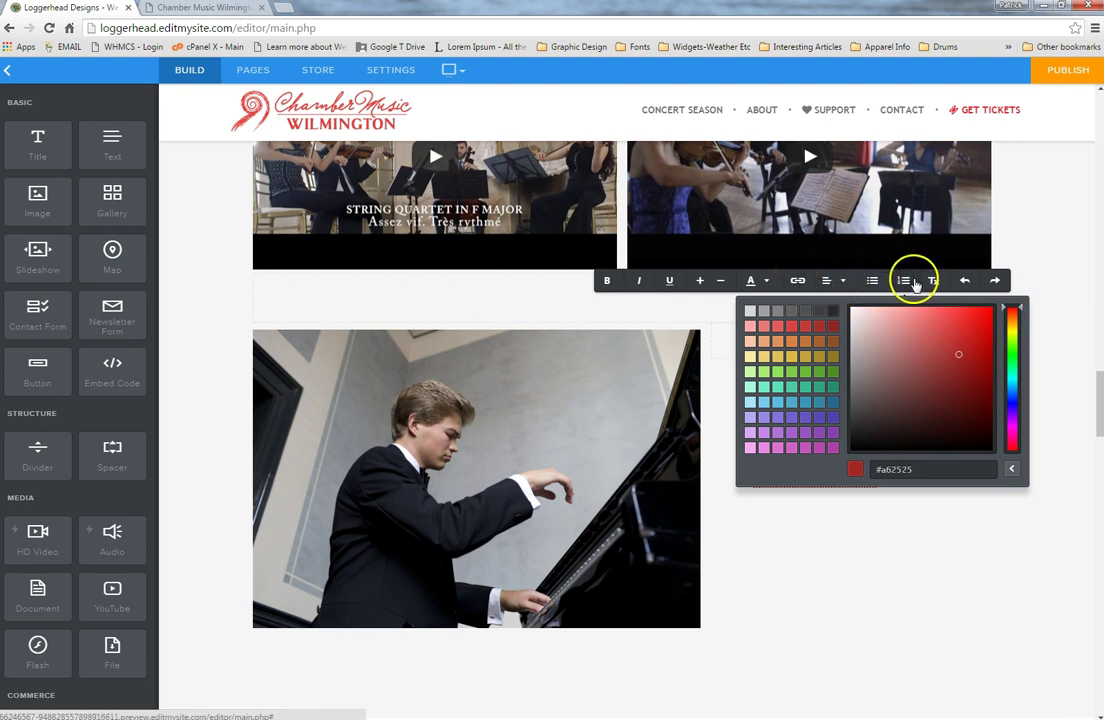
pyautogui.click(1043, 416)
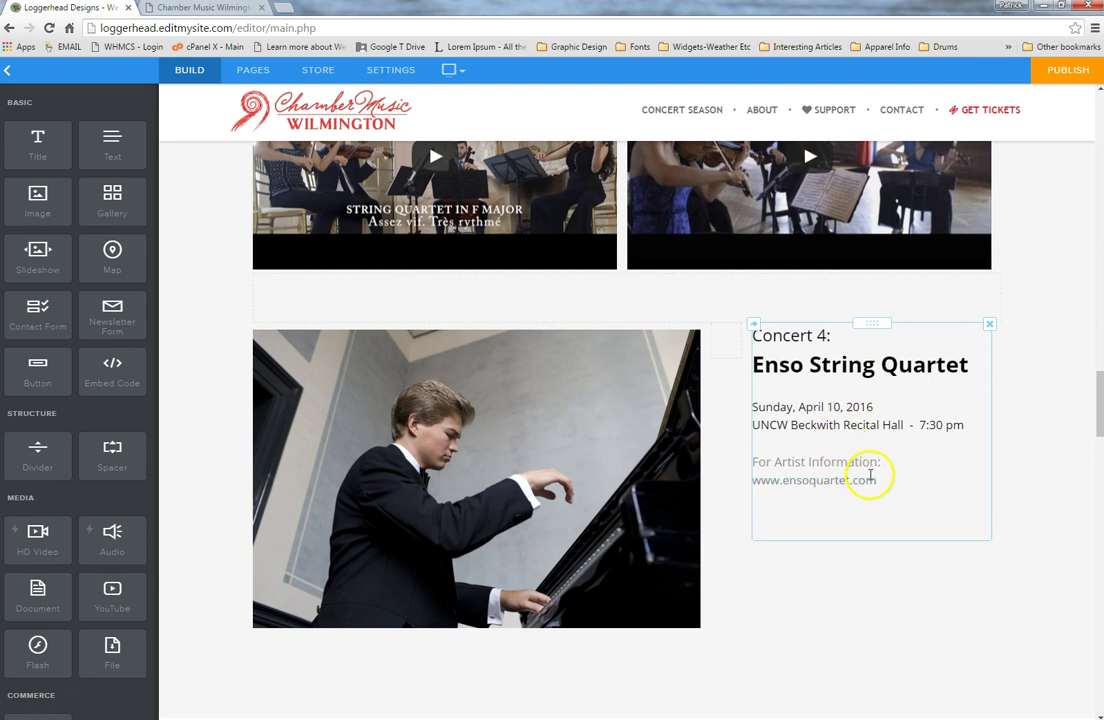
# Select the whole Concert 4 text block and apply Remove Formatting.
pyautogui.click(880, 483)
pyautogui.moveTo(883, 485); pyautogui.dragTo(740, 336)
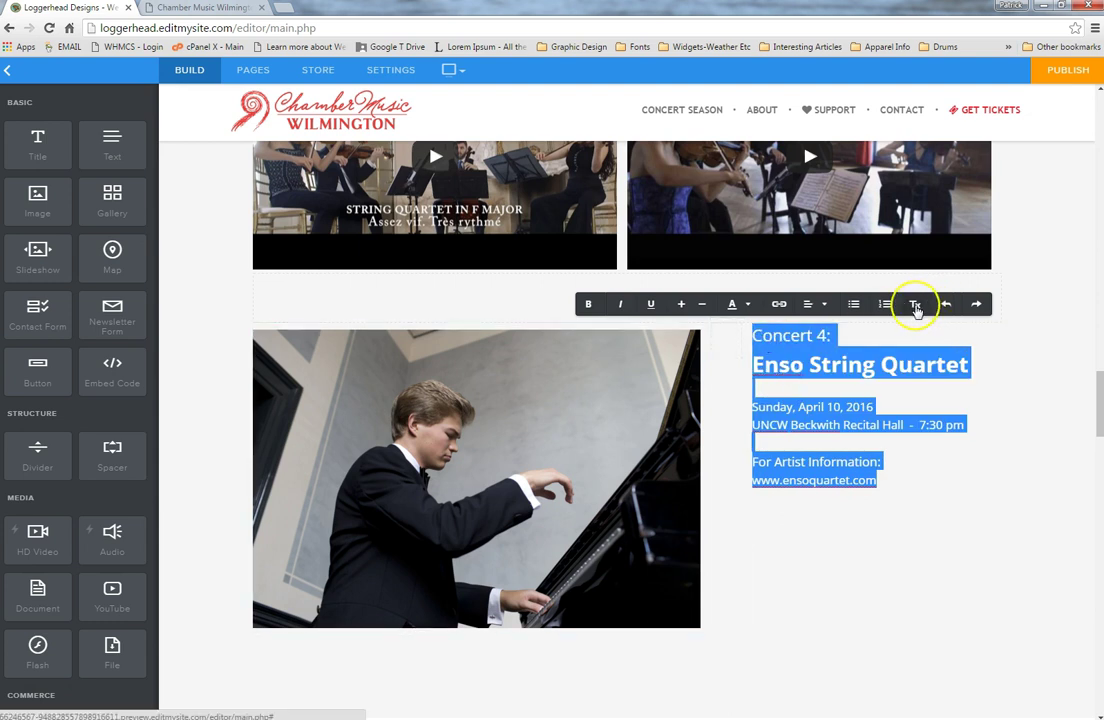
pyautogui.click(915, 305)
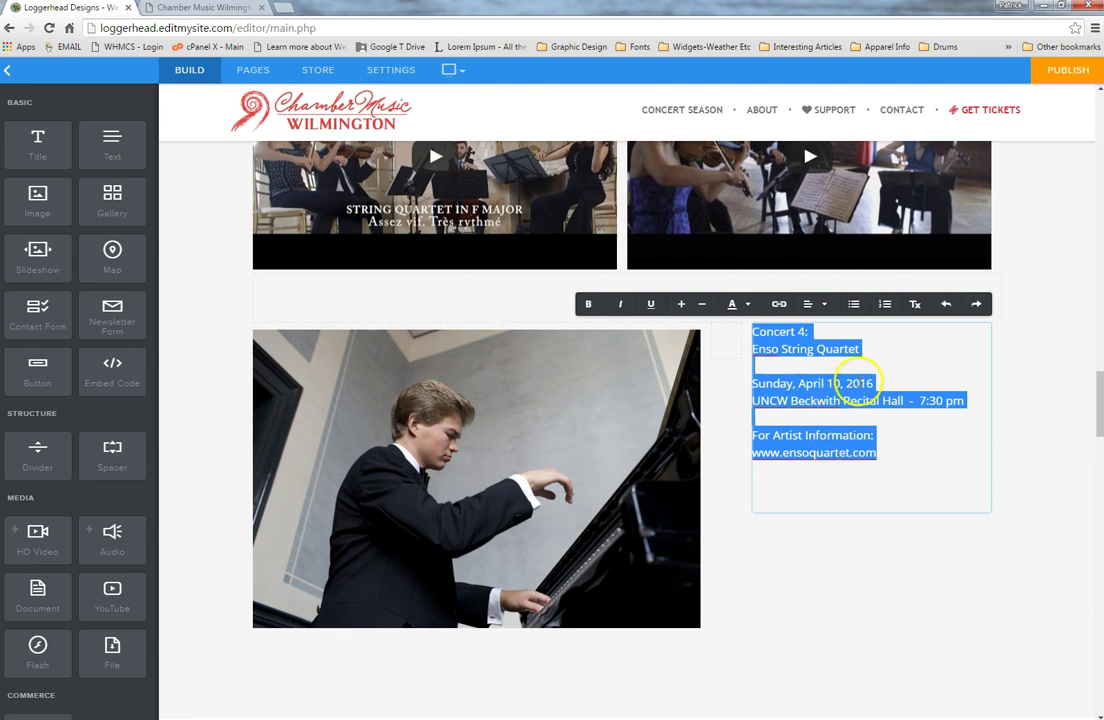
pyautogui.click(901, 438)
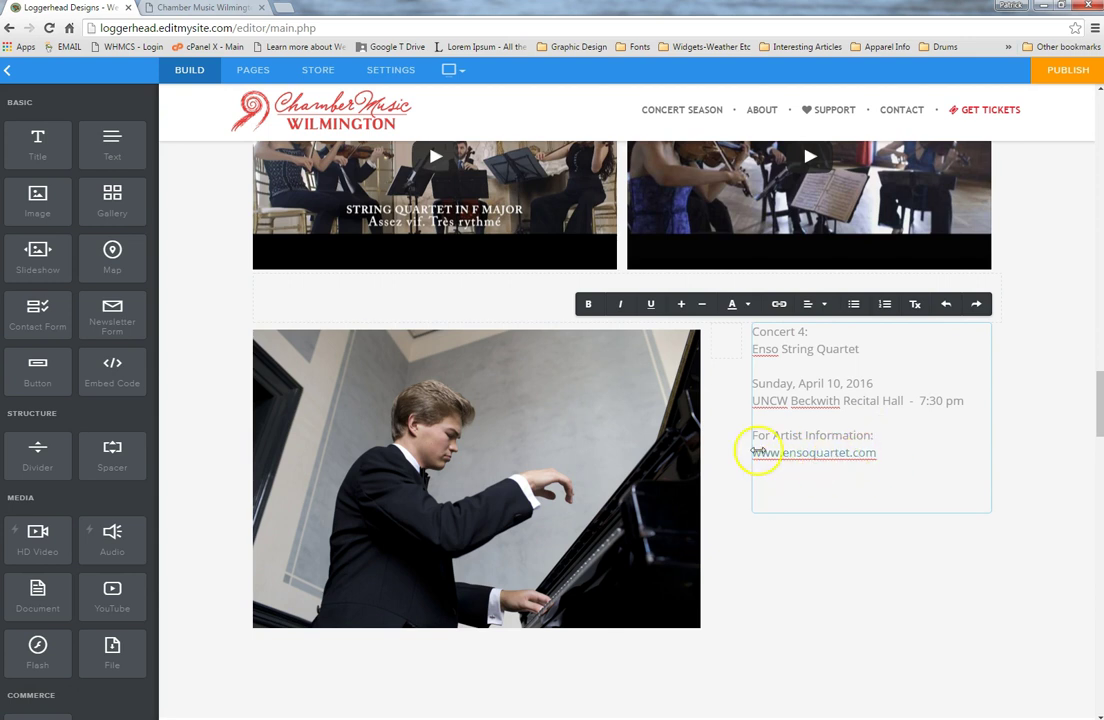
pyautogui.click(893, 461)
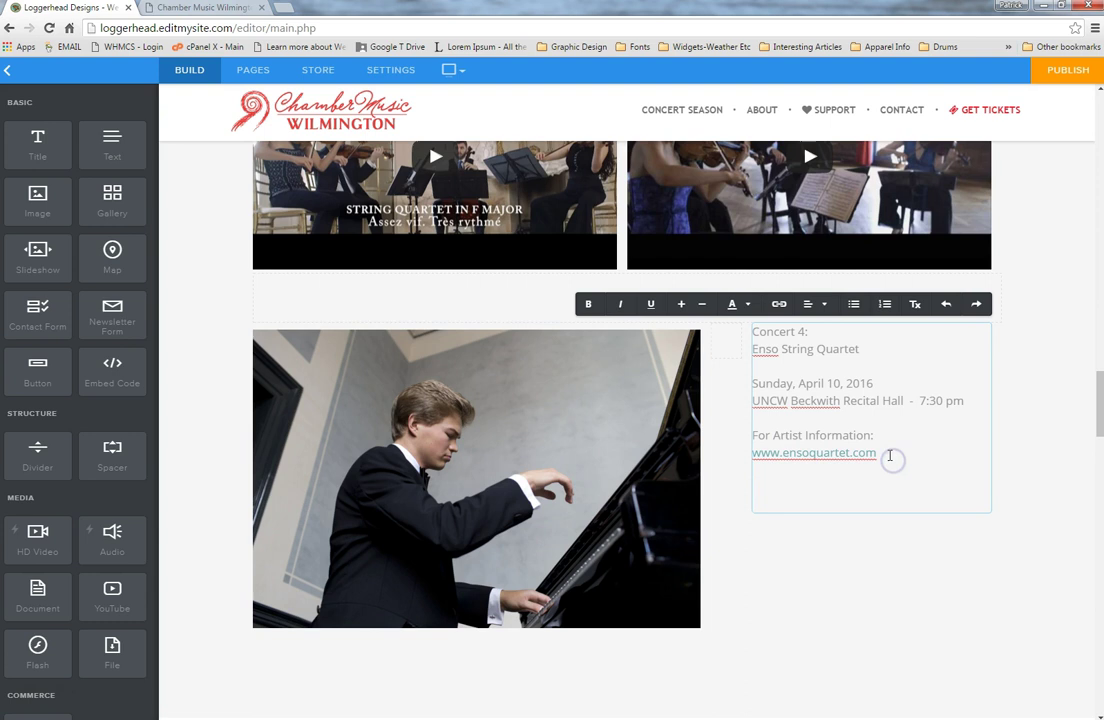
pyautogui.click(889, 455)
pyautogui.press('Return')
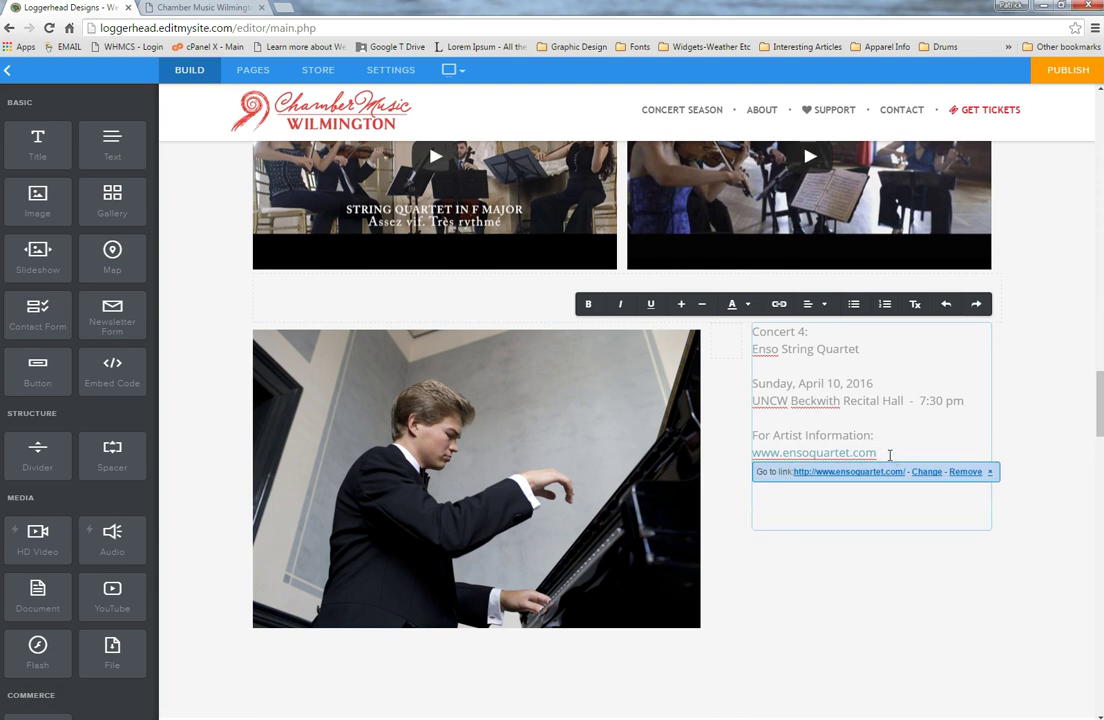
pyautogui.click(766, 507)
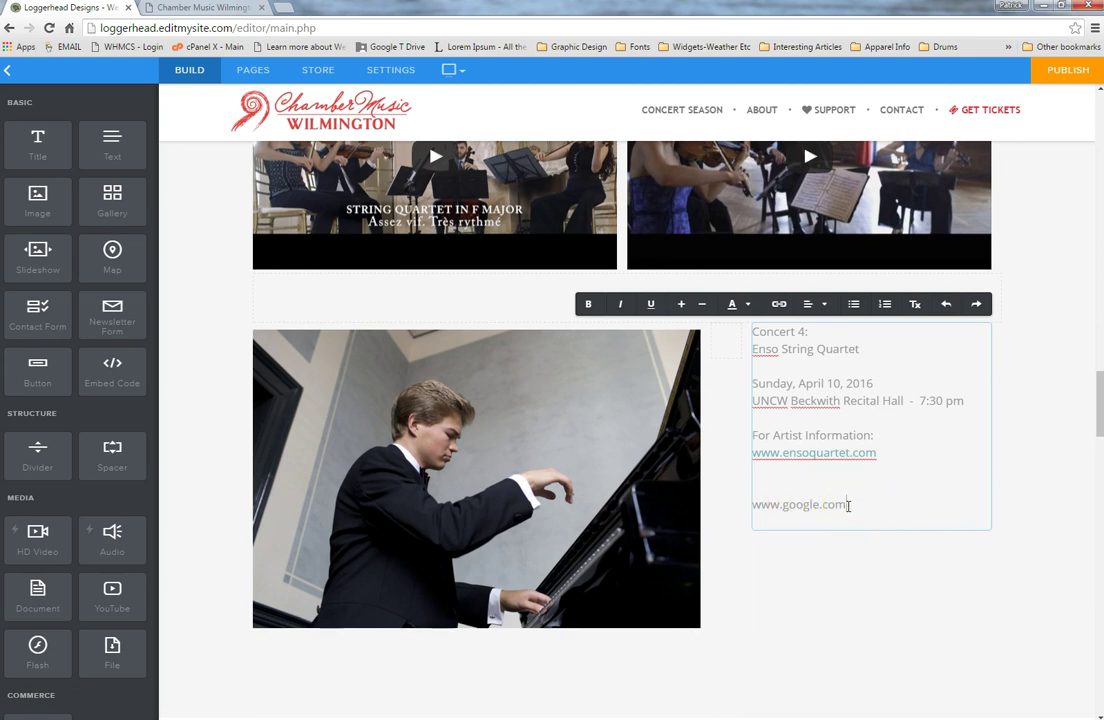
pyautogui.moveTo(842, 506); pyautogui.dragTo(744, 504)
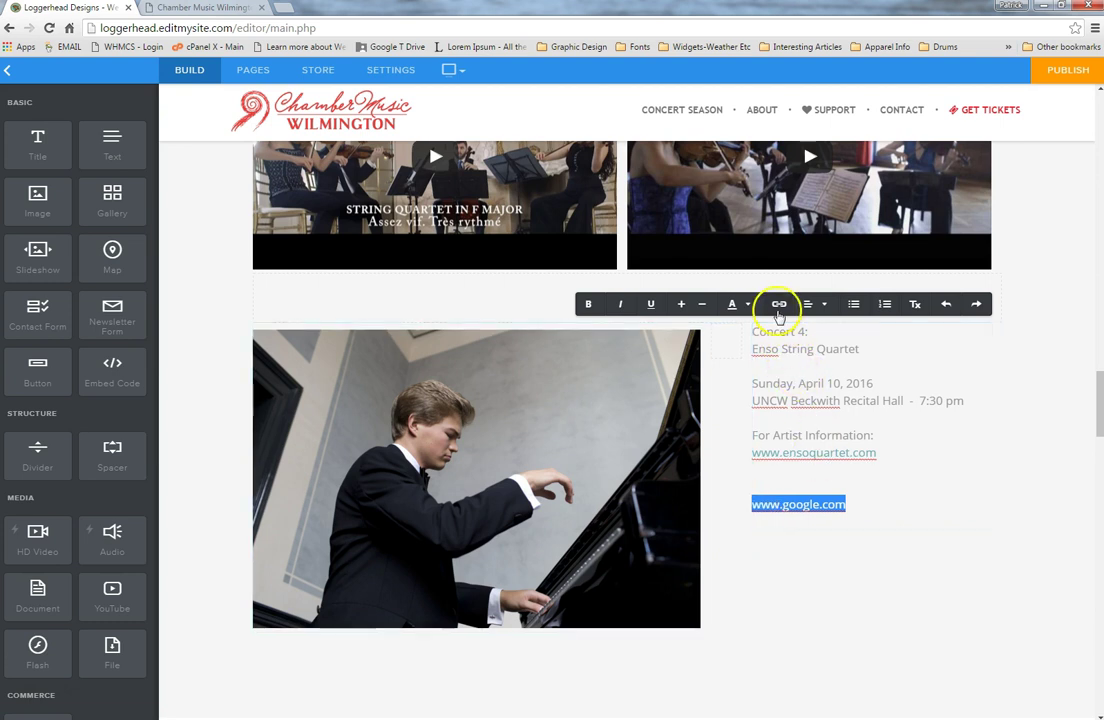
pyautogui.click(778, 304)
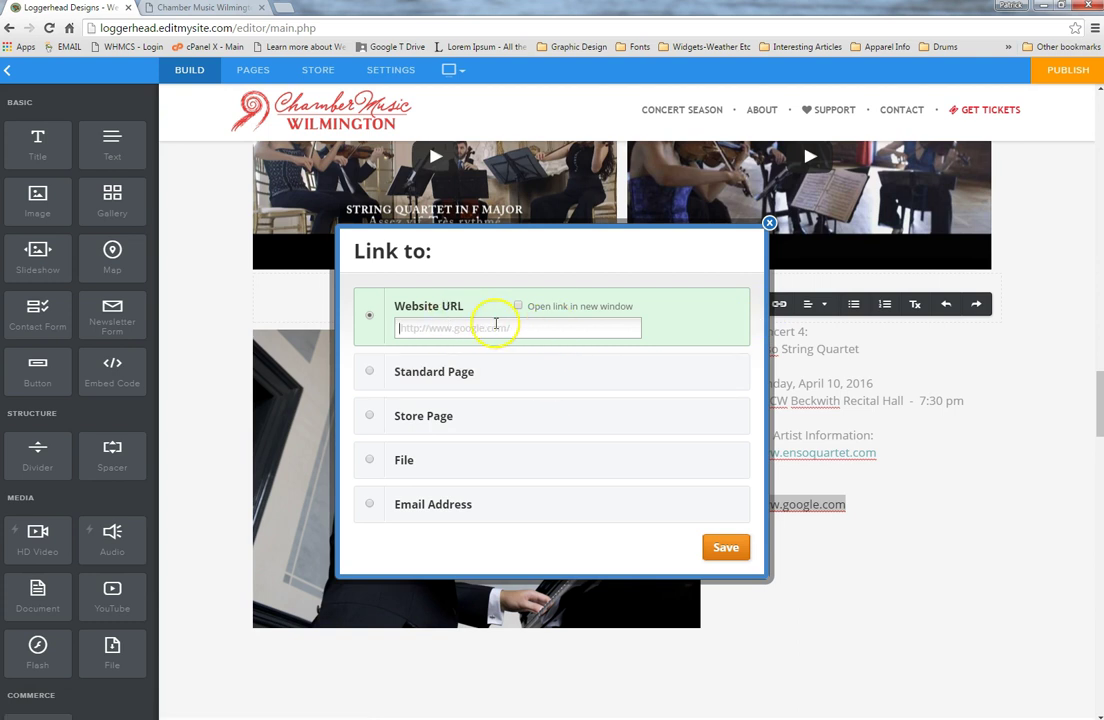
pyautogui.click(500, 325)
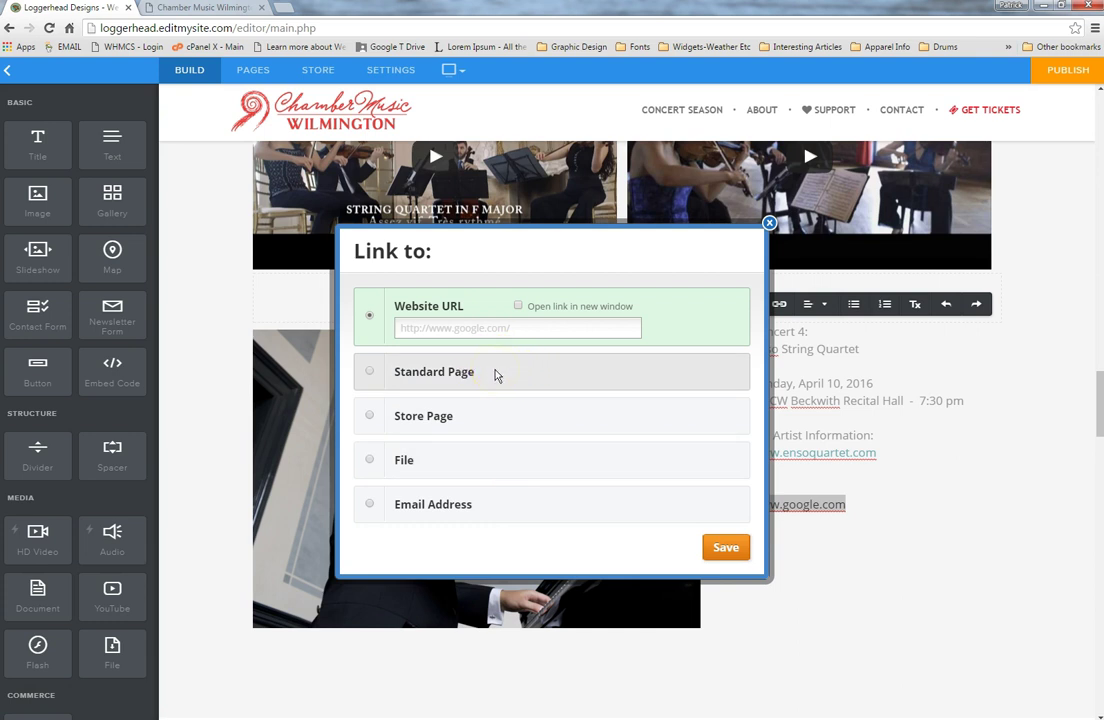
pyautogui.click(520, 324)
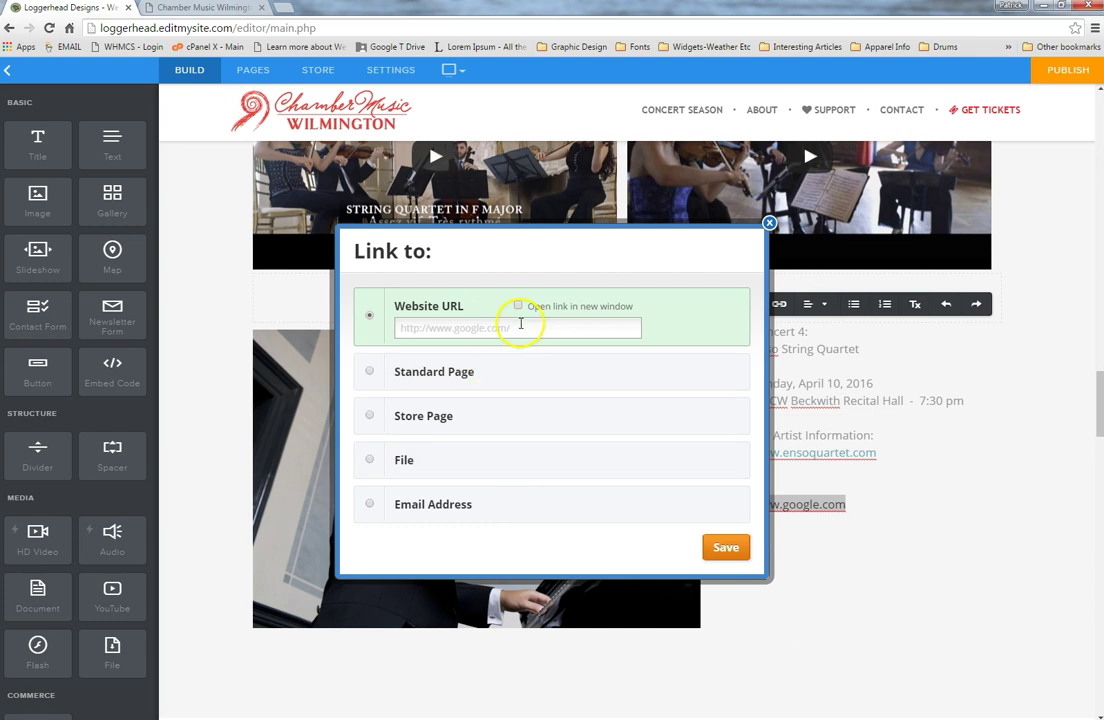
pyautogui.click(505, 327)
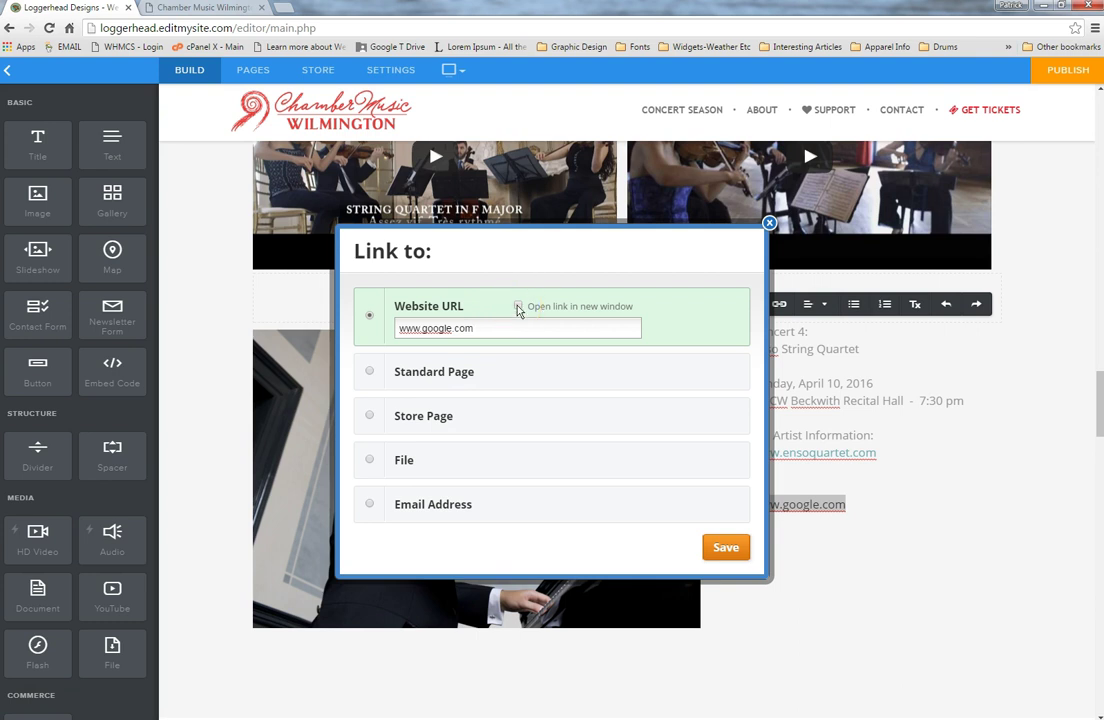
pyautogui.click(724, 546)
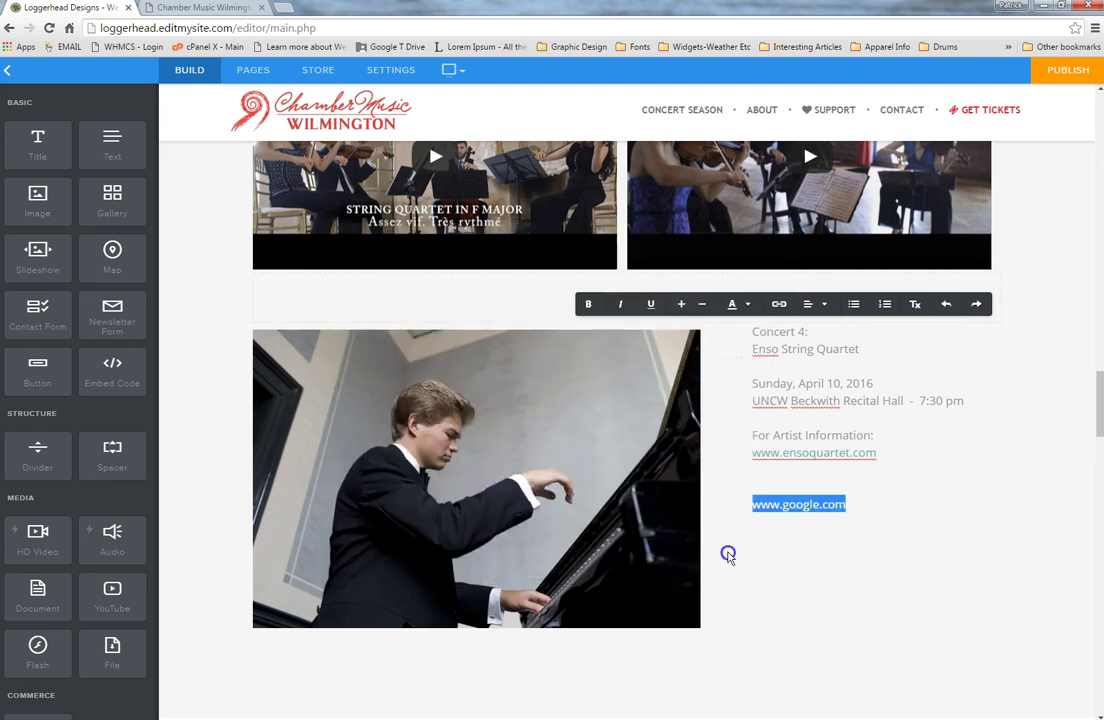
pyautogui.click(876, 501)
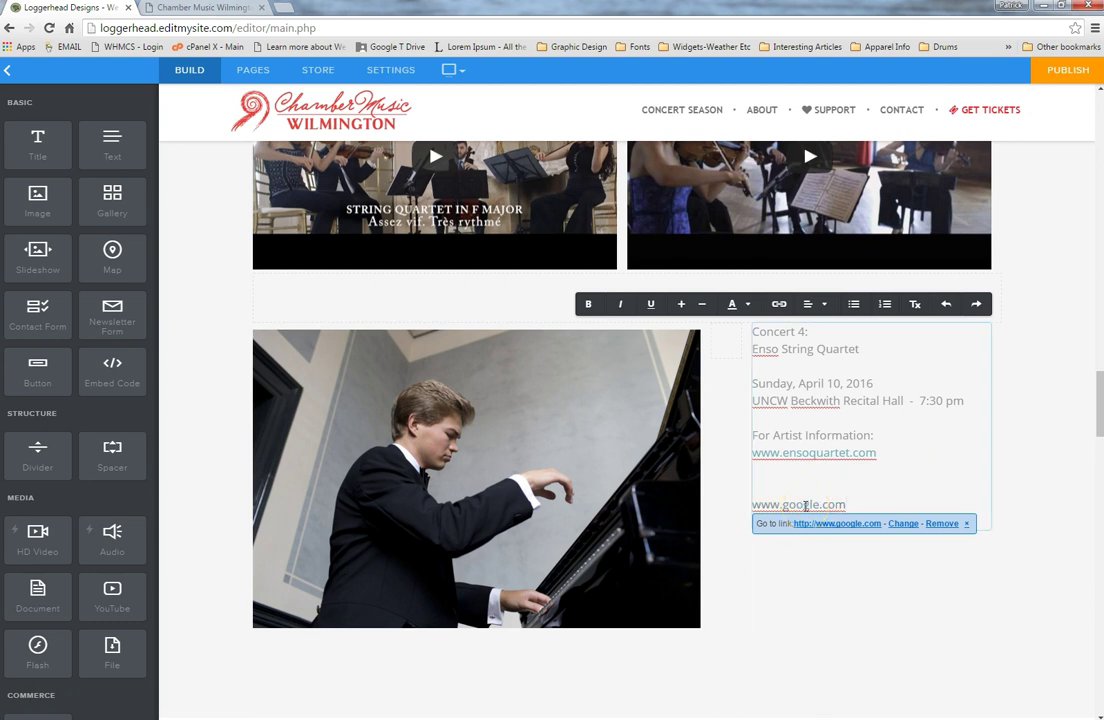
pyautogui.click(946, 523)
pyautogui.moveTo(846, 505); pyautogui.dragTo(755, 505)
pyautogui.click(803, 506)
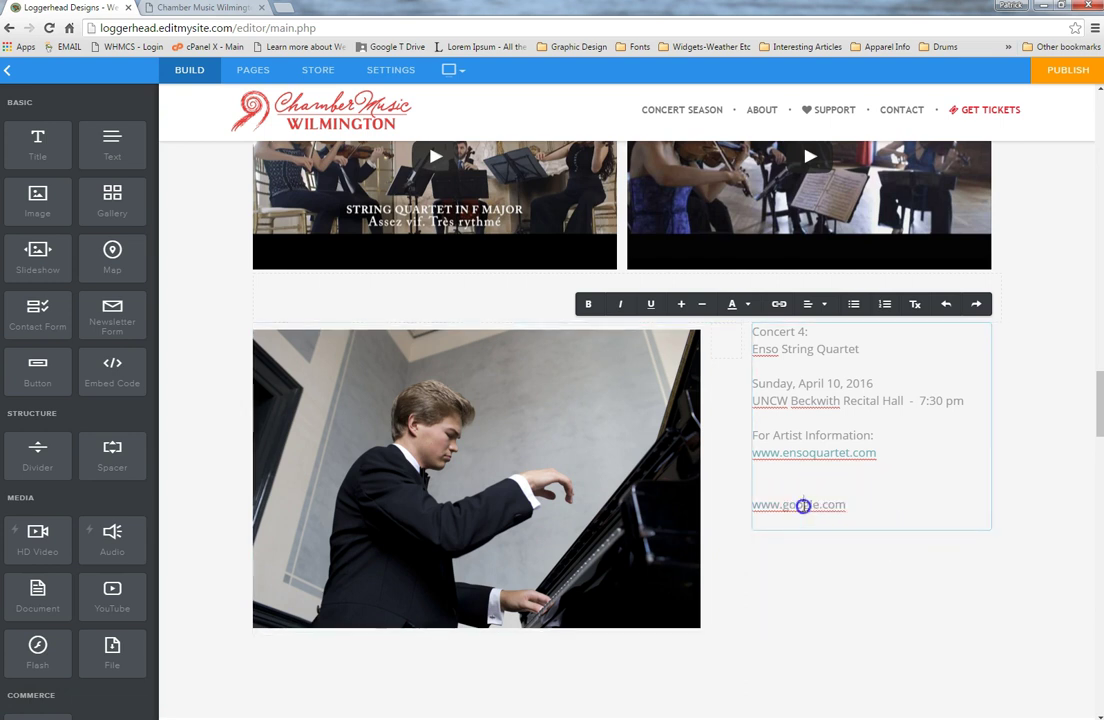
pyautogui.doubleClick(801, 506)
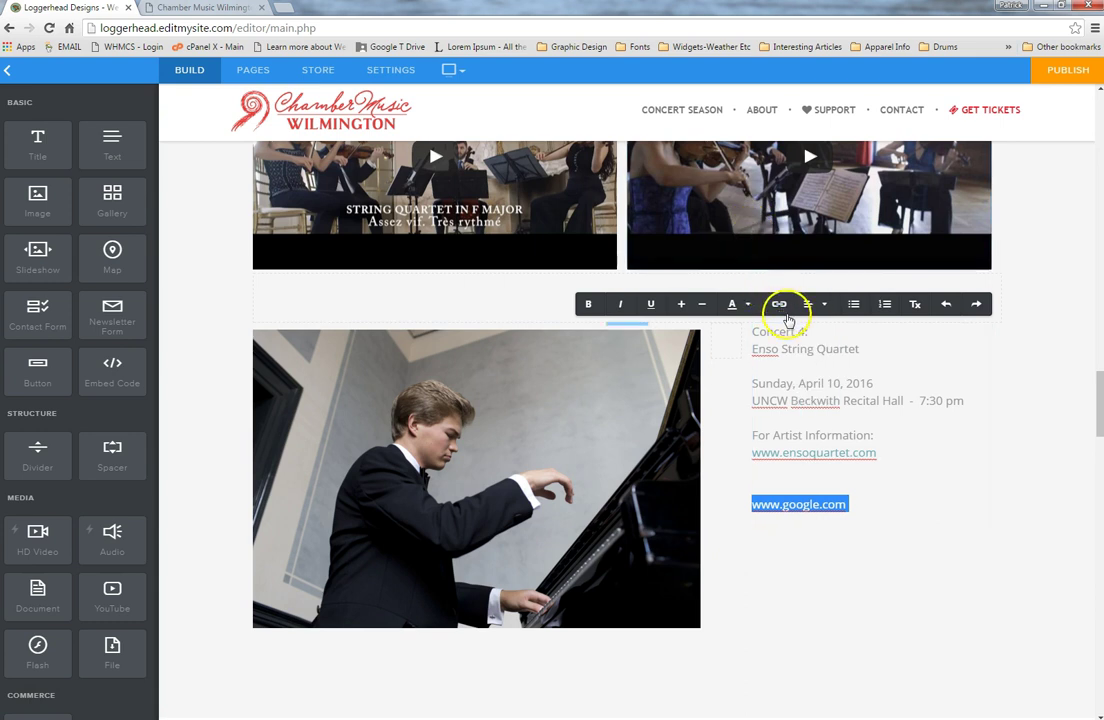
pyautogui.click(780, 305)
pyautogui.click(466, 352)
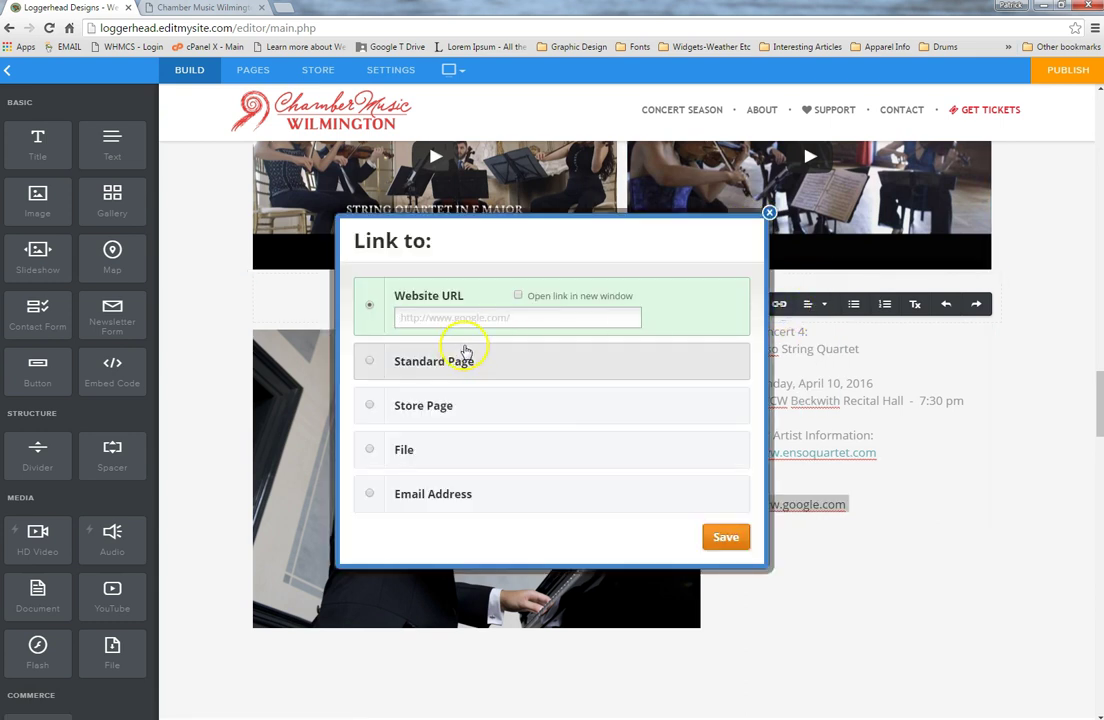
pyautogui.click(517, 369)
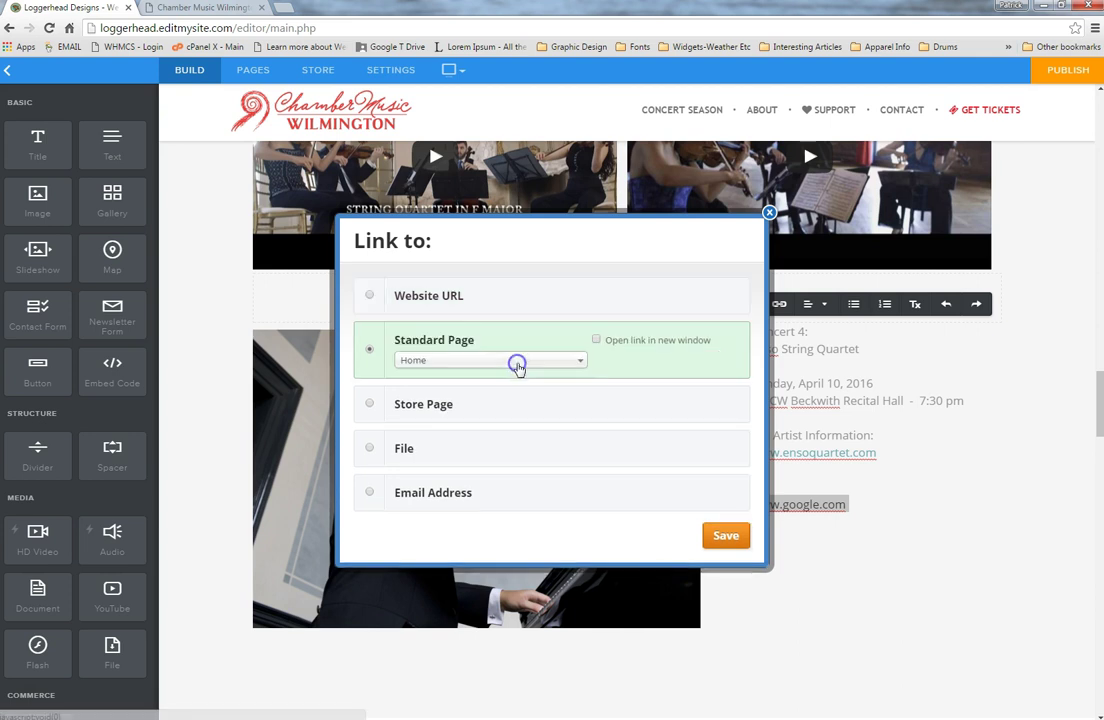
pyautogui.click(580, 360)
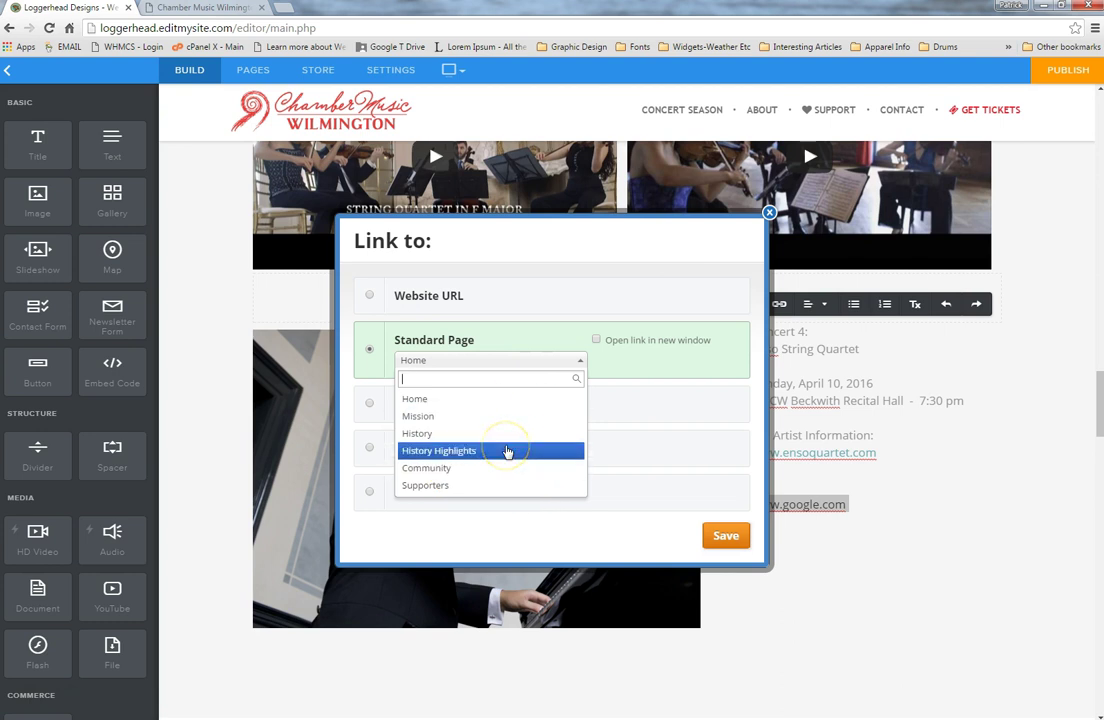
pyautogui.click(769, 213)
pyautogui.click(1026, 495)
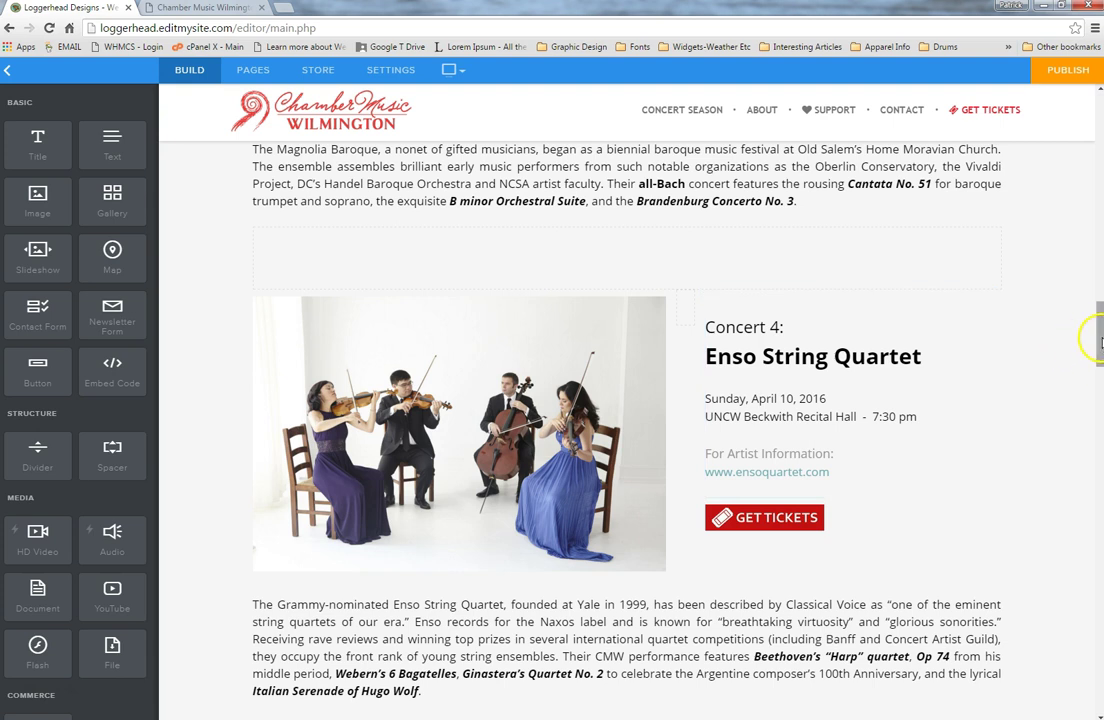
pyautogui.moveTo(1097, 340); pyautogui.dragTo(1079, 434)
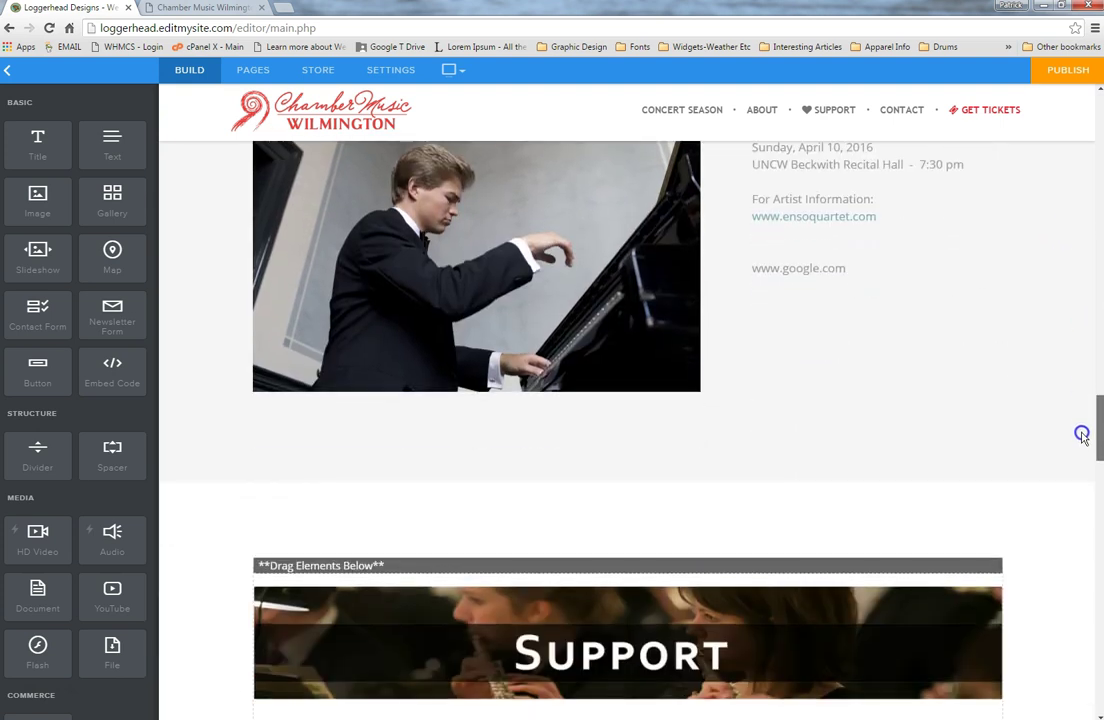
pyautogui.moveTo(35, 208); pyautogui.dragTo(850, 301)
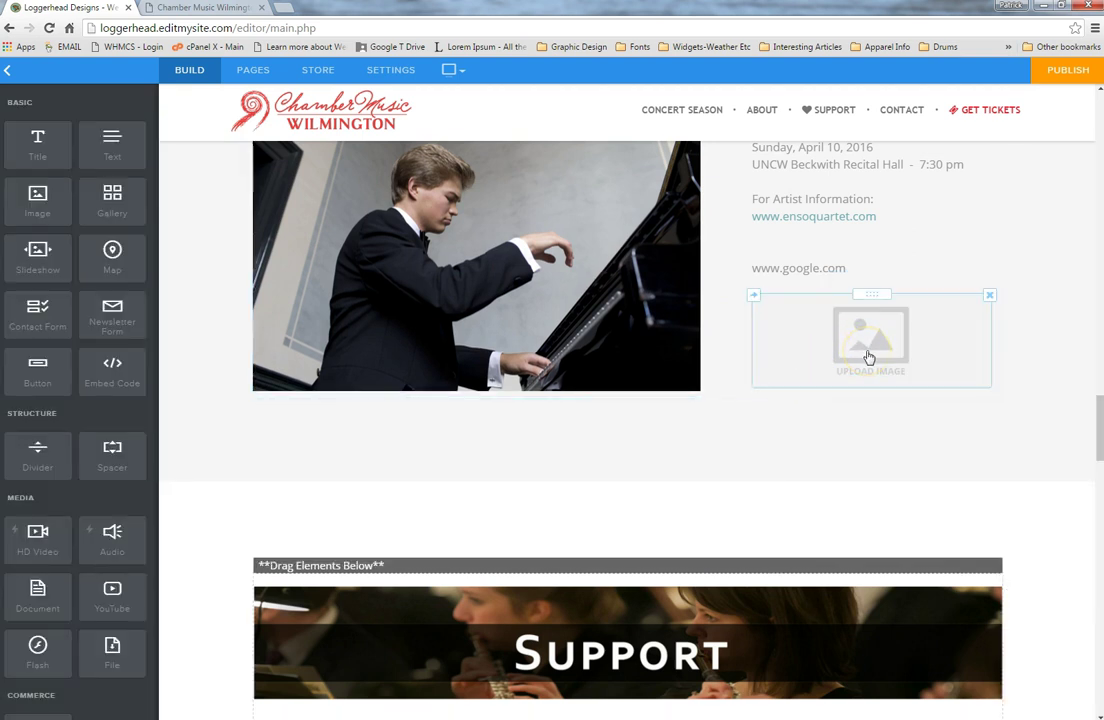
pyautogui.click(869, 357)
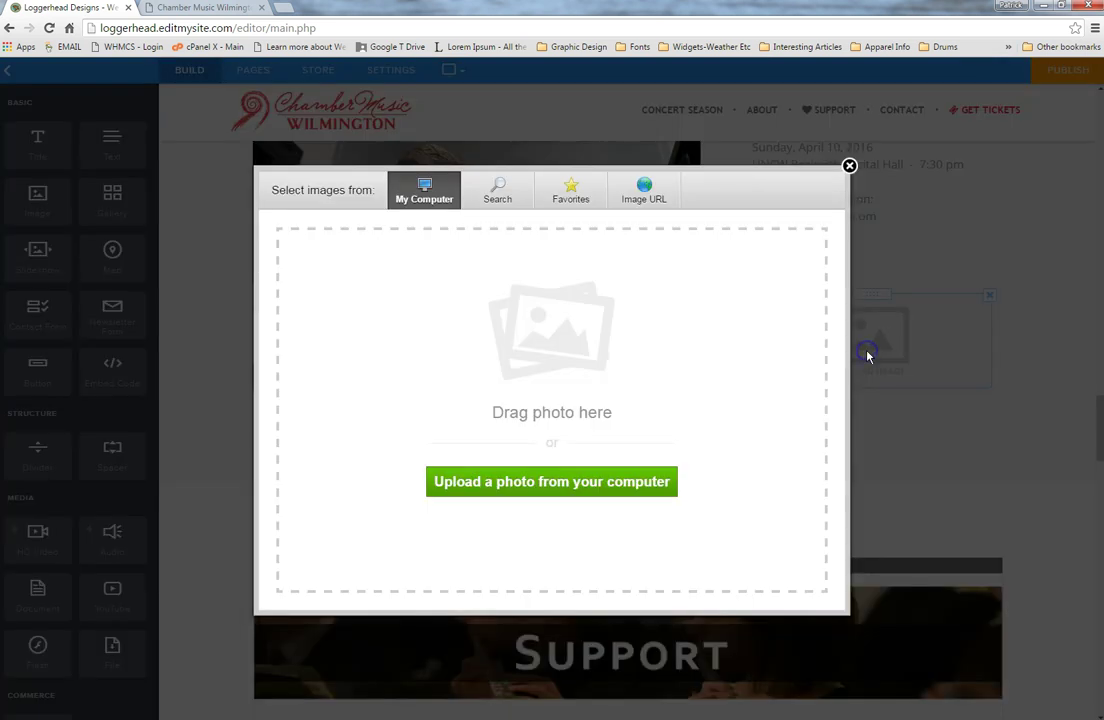
pyautogui.click(586, 486)
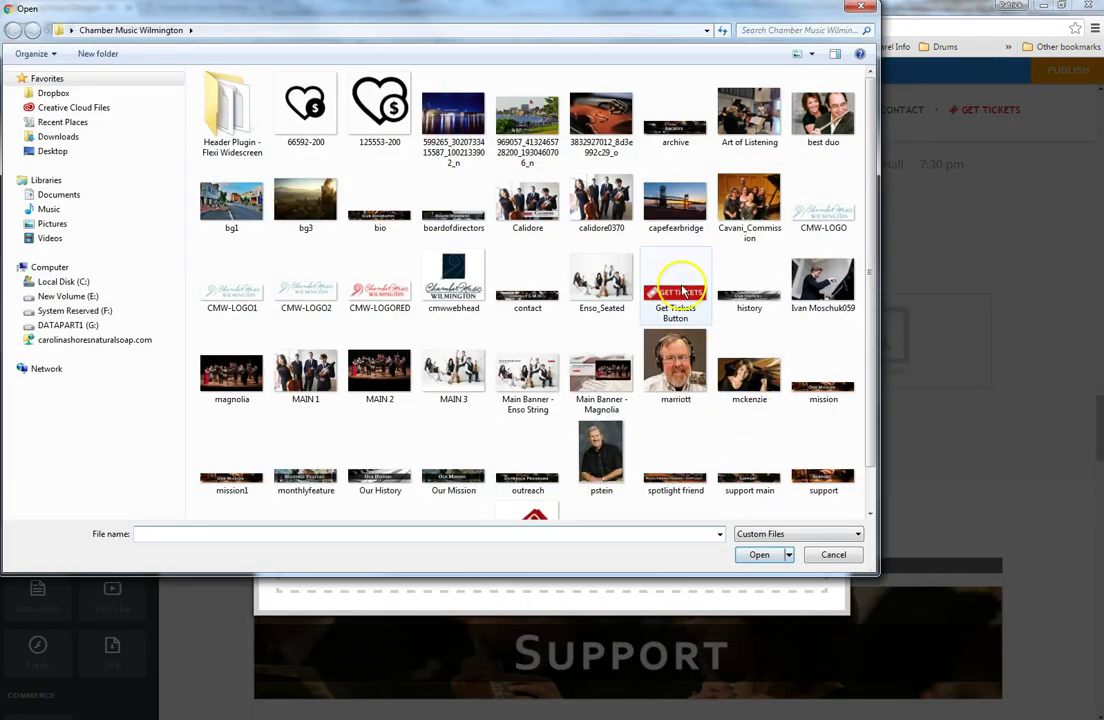
pyautogui.click(680, 288)
pyautogui.click(752, 554)
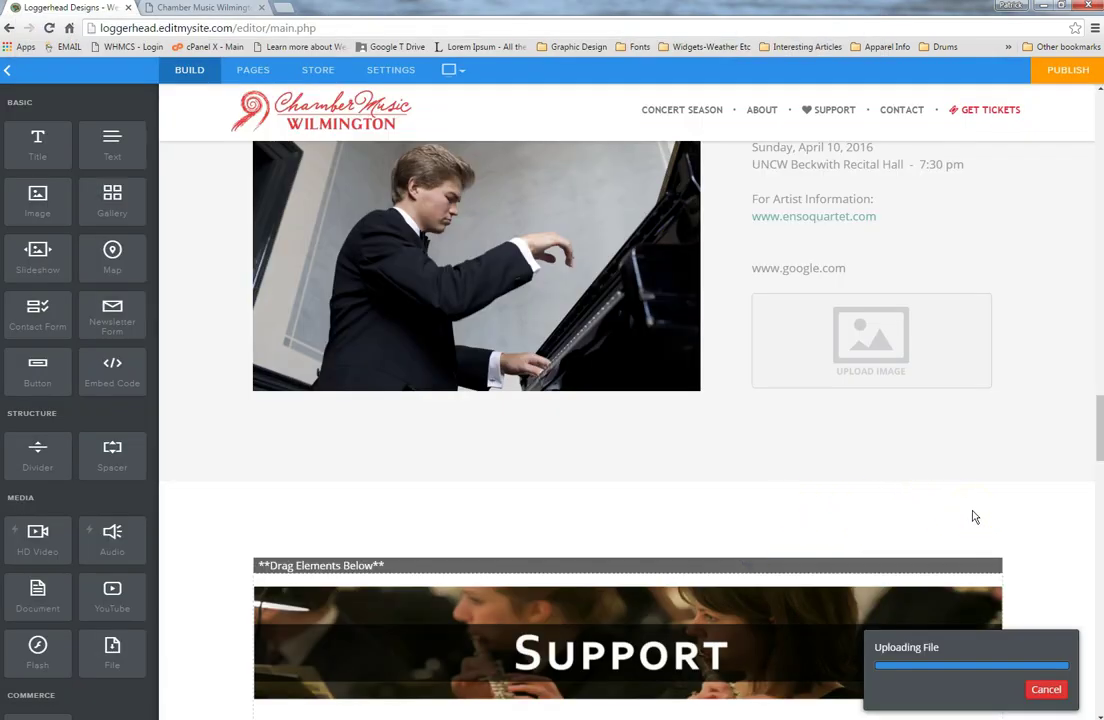
# Shrink the Get Tickets image to a small size and align it left.
pyautogui.click(935, 332)
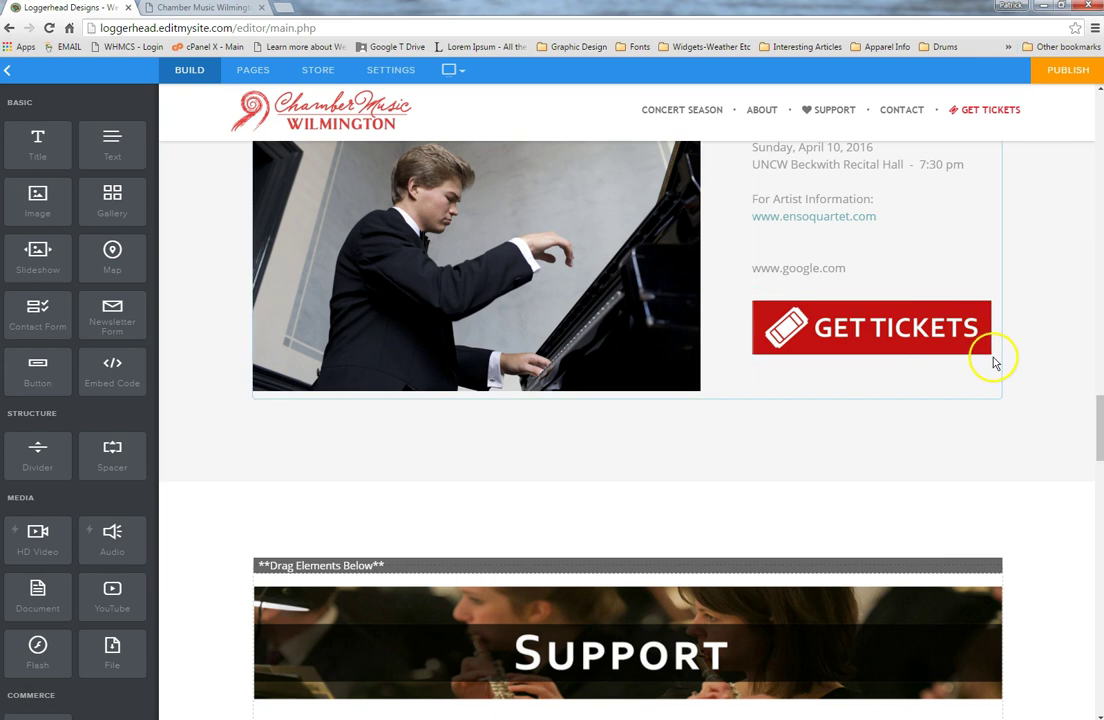
pyautogui.moveTo(993, 357); pyautogui.dragTo(918, 332)
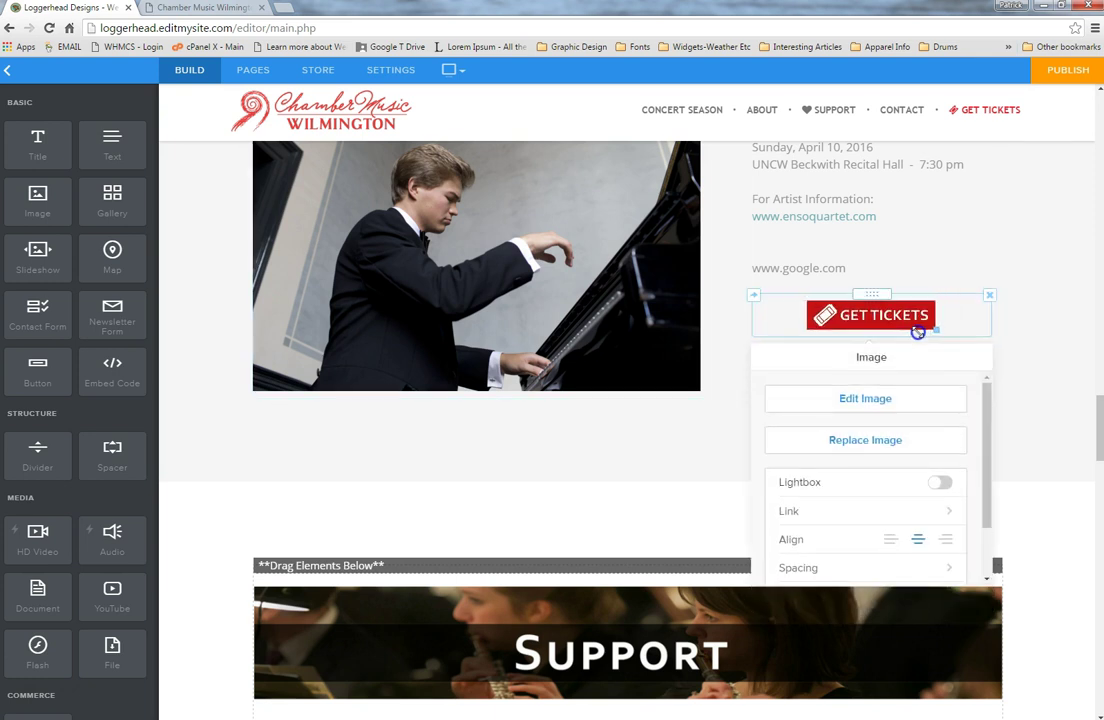
pyautogui.click(890, 545)
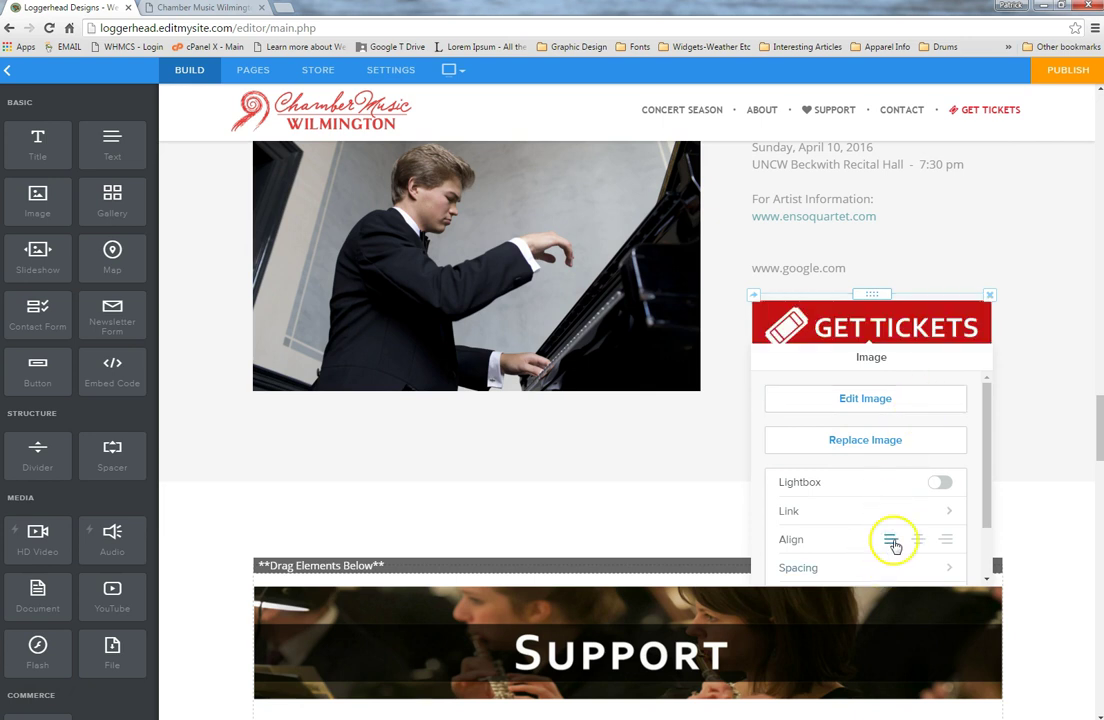
pyautogui.click(1021, 349)
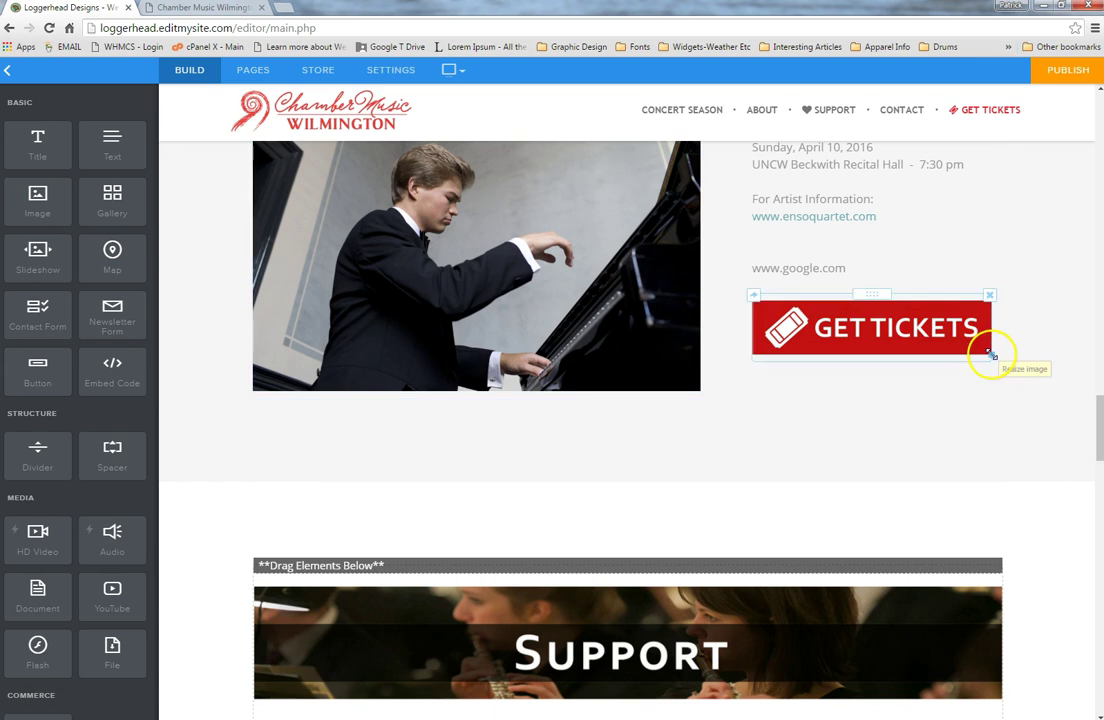
pyautogui.moveTo(970, 345); pyautogui.dragTo(913, 326)
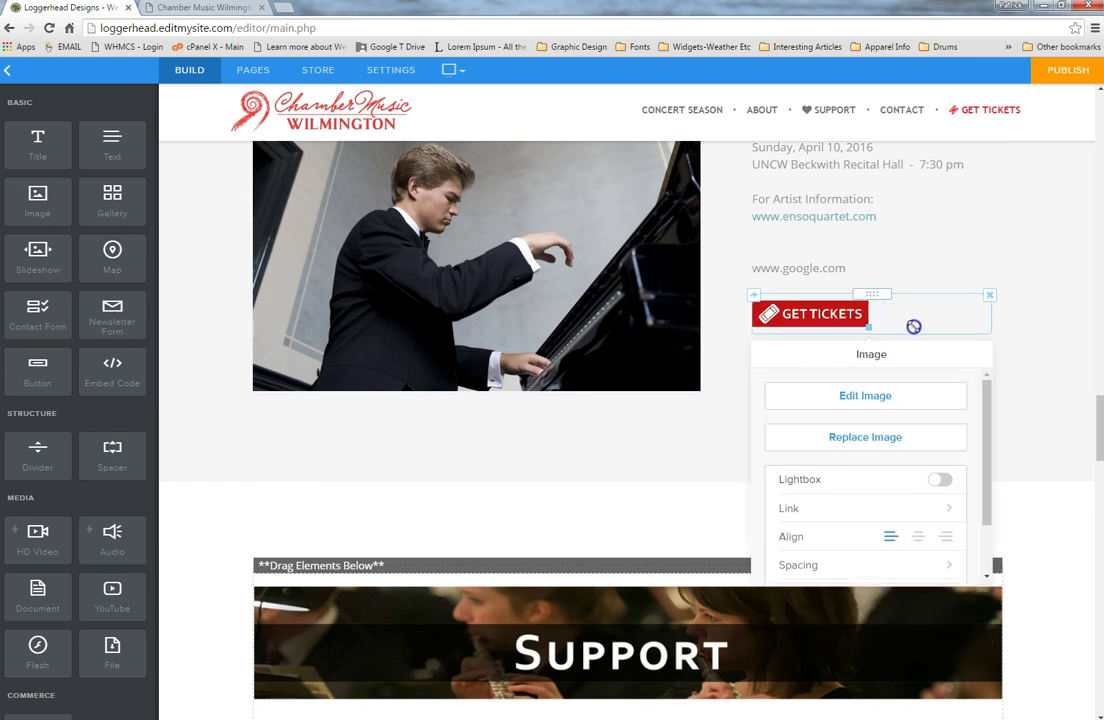
pyautogui.click(1055, 431)
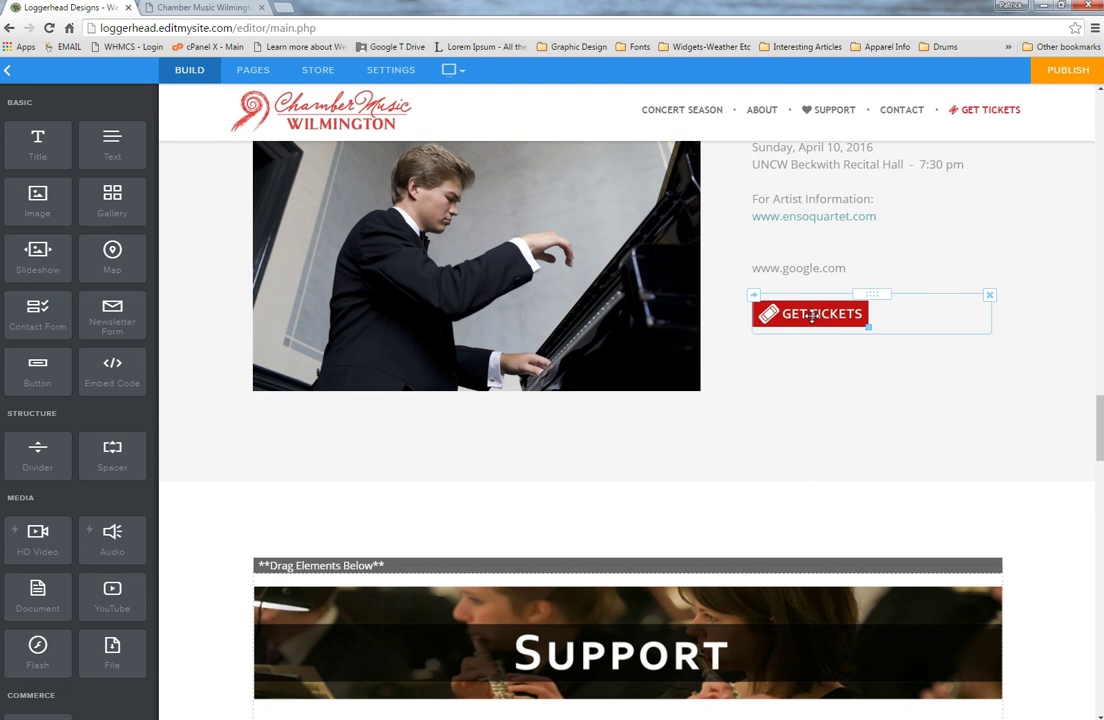
pyautogui.click(812, 316)
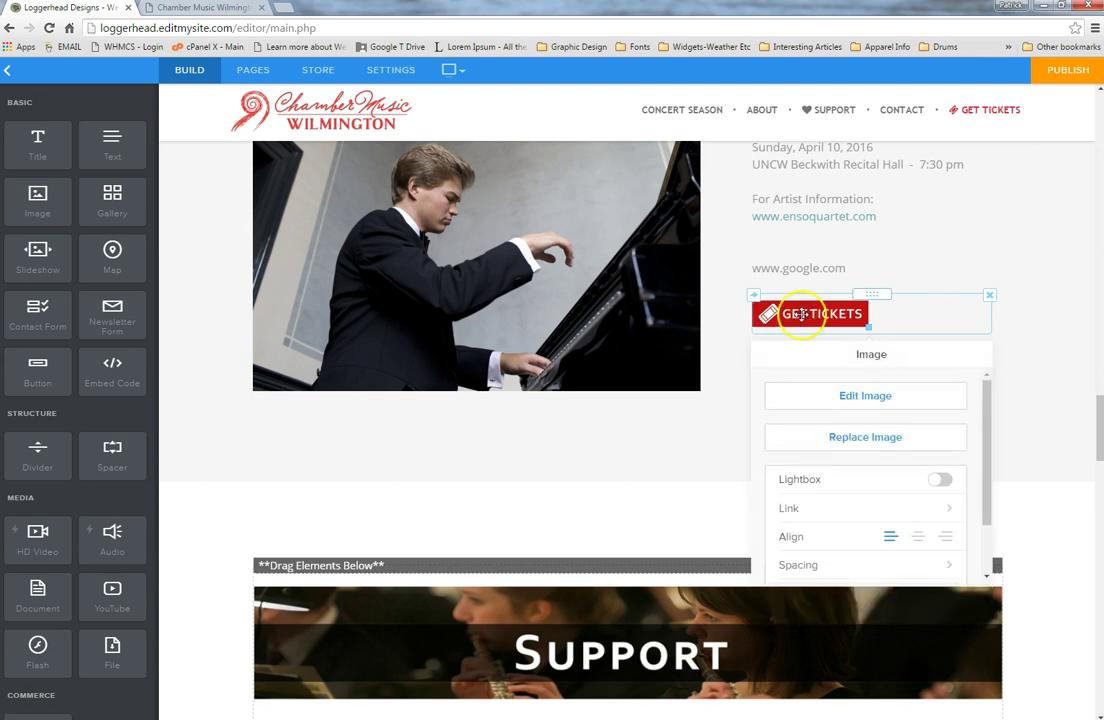
pyautogui.click(850, 510)
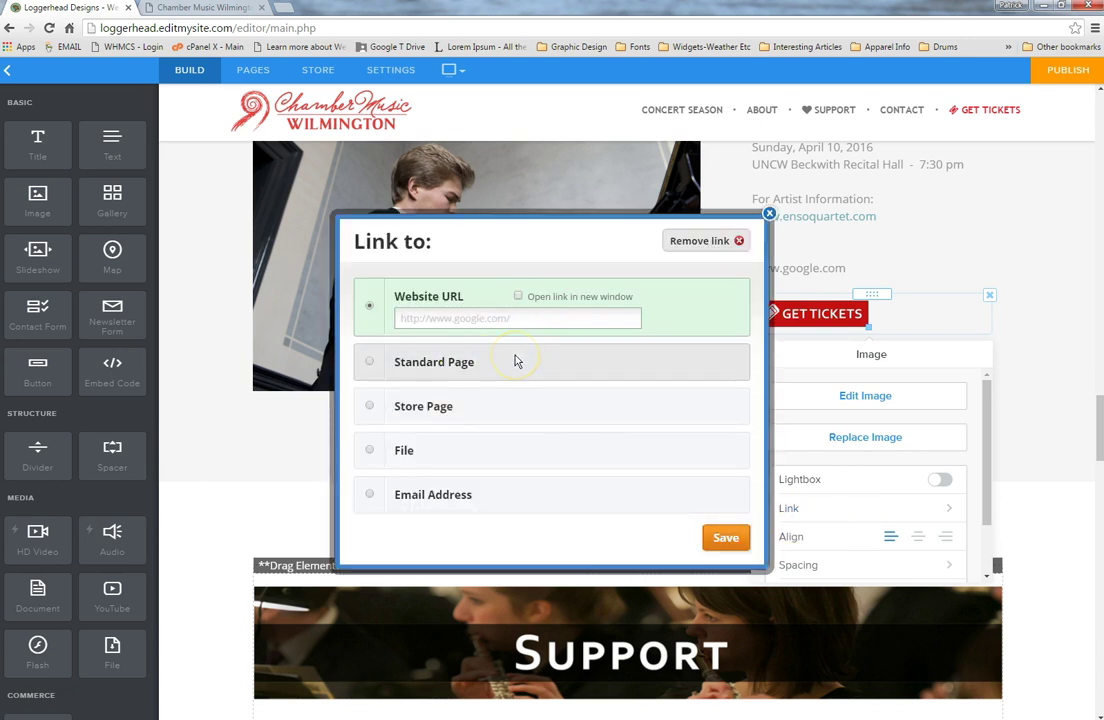
pyautogui.click(499, 320)
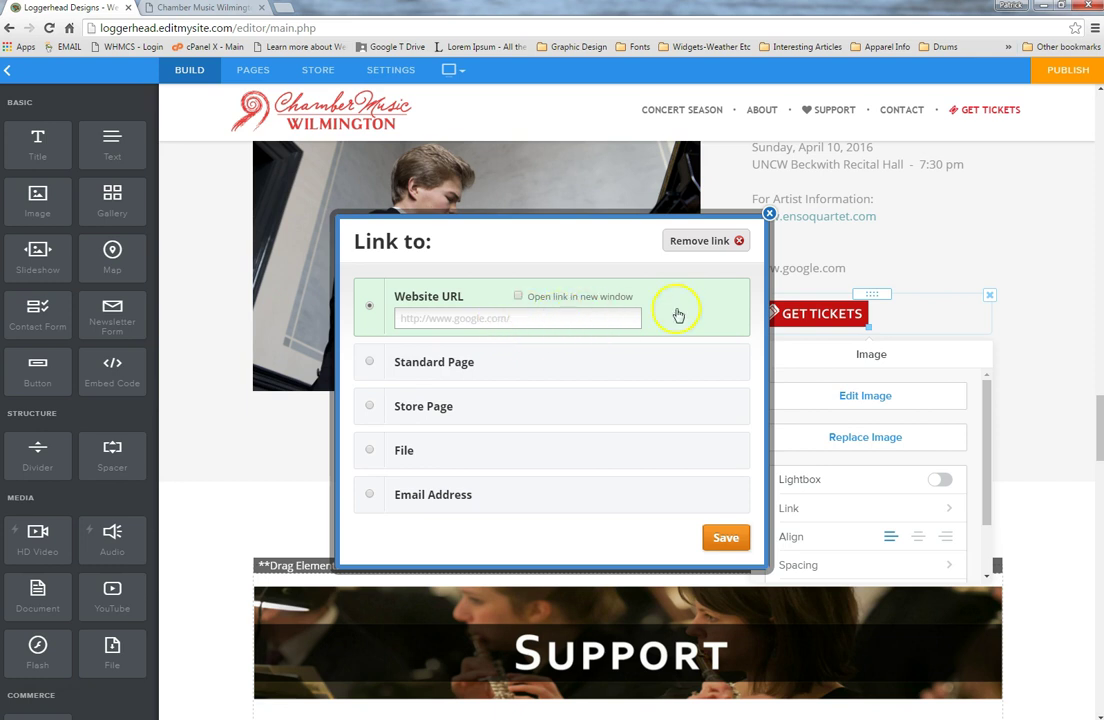
pyautogui.click(768, 216)
pyautogui.click(1052, 444)
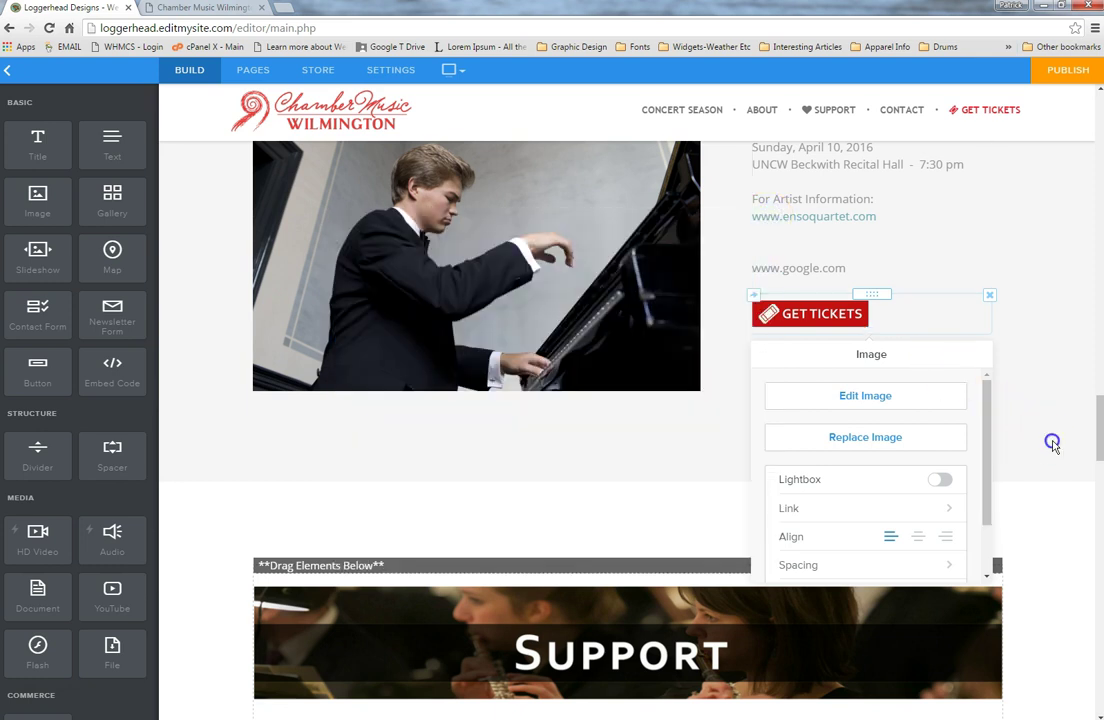
pyautogui.scroll(2, 1033, 450)
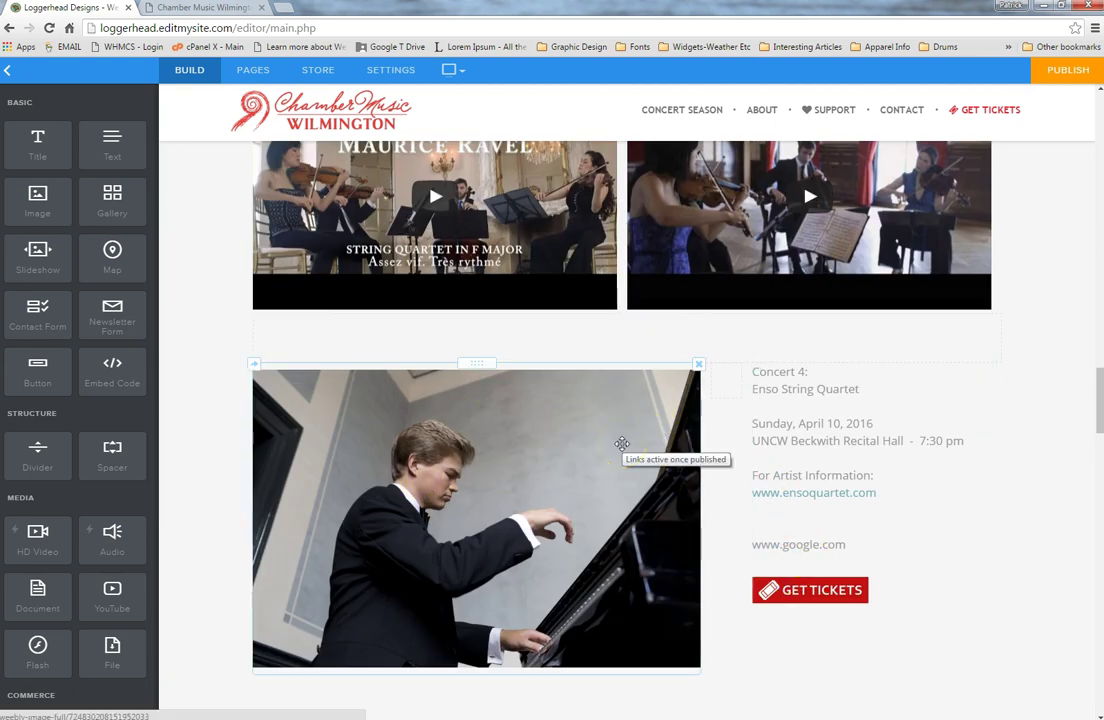
# Delete the pianist photo and widen the empty left column to about half.
pyautogui.click(698, 369)
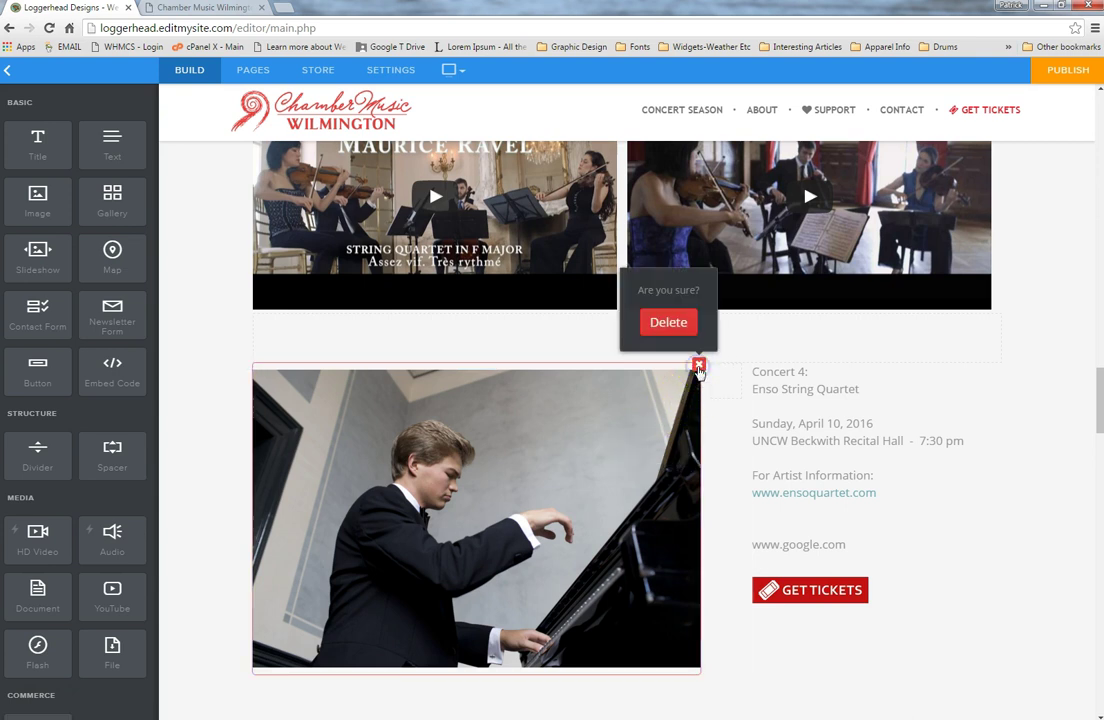
pyautogui.click(668, 323)
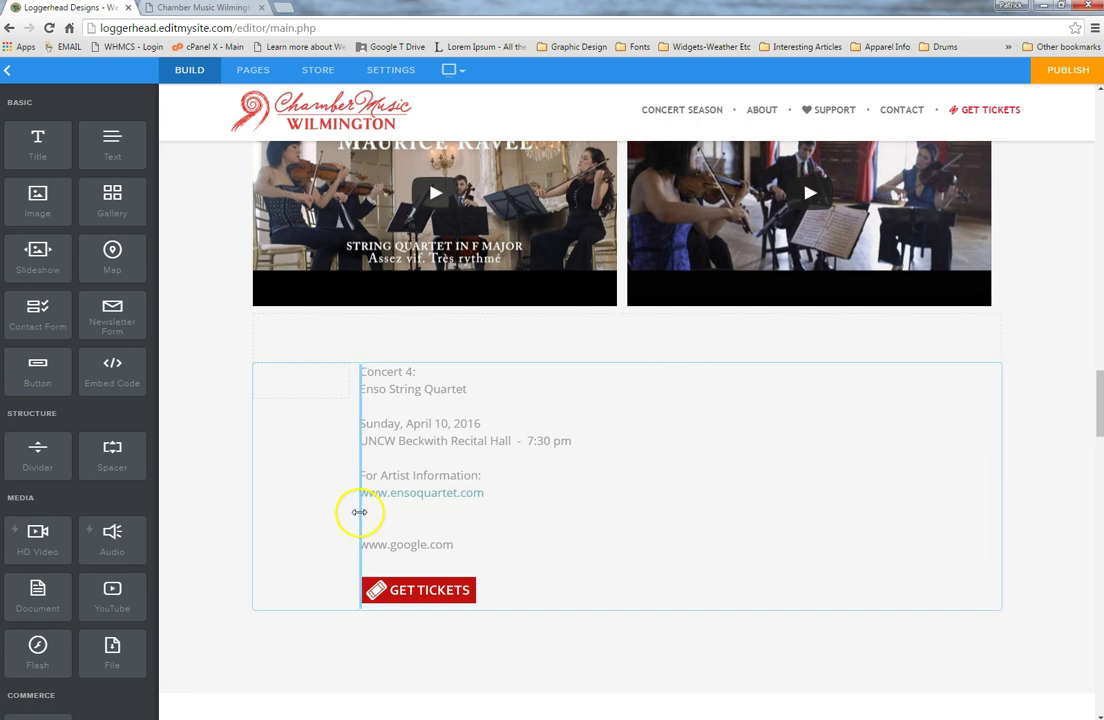
pyautogui.moveTo(359, 512); pyautogui.dragTo(635, 494)
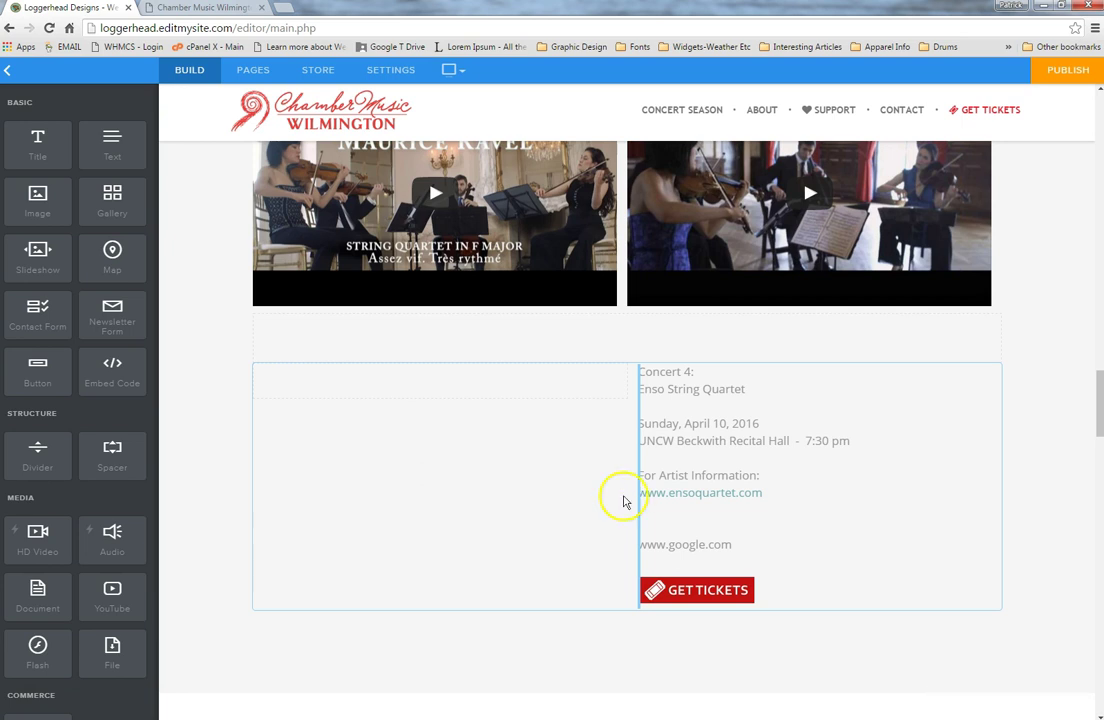
# Move the concert text block, then delete it and the Get Tickets graphic.
pyautogui.moveTo(813, 365)
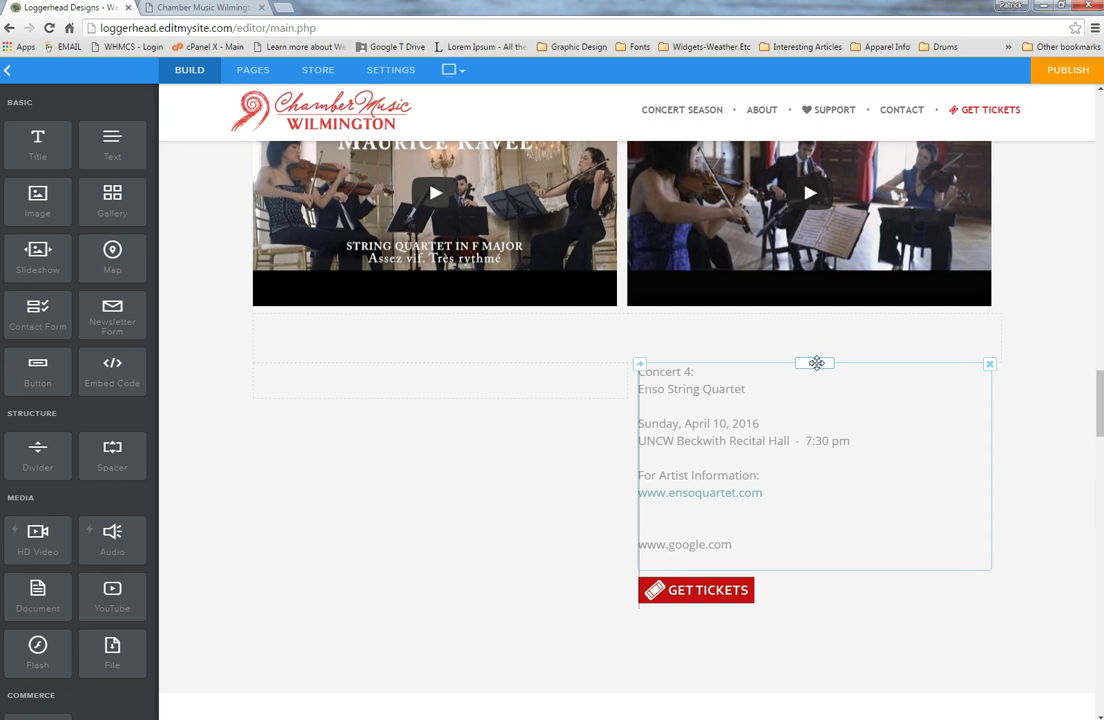
pyautogui.moveTo(816, 363)
pyautogui.mouseDown()
pyautogui.moveTo(825, 444)
pyautogui.moveTo(816, 362)
pyautogui.mouseUp()
pyautogui.moveTo(813, 362); pyautogui.dragTo(557, 372)
pyautogui.click(989, 366)
pyautogui.click(975, 333)
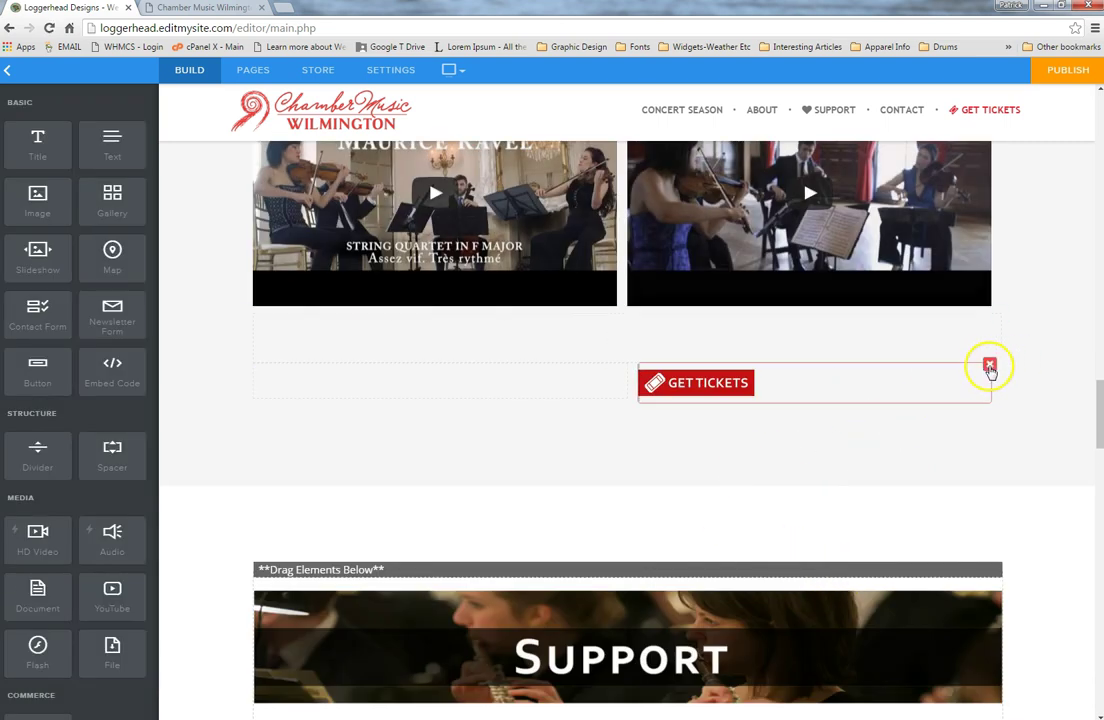
pyautogui.click(990, 362)
pyautogui.click(957, 326)
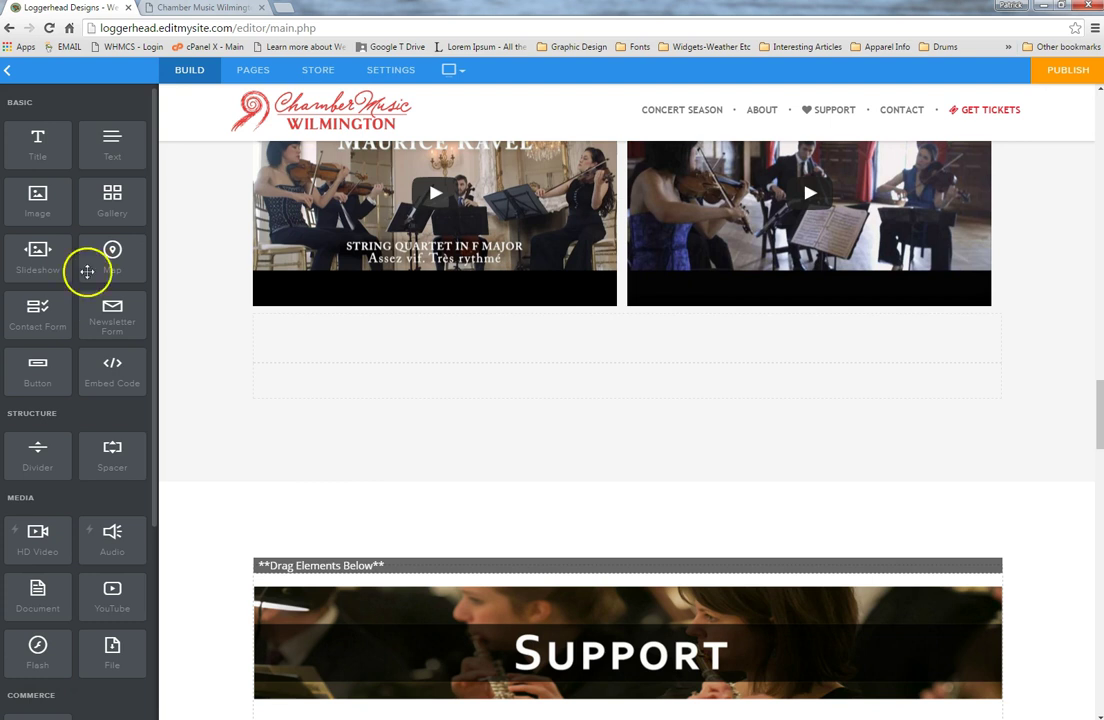
# Add a Gallery to the empty row and upload four photos, including Get Tickets Button and Cavani_Commission.
pyautogui.moveTo(112, 205); pyautogui.dragTo(532, 409)
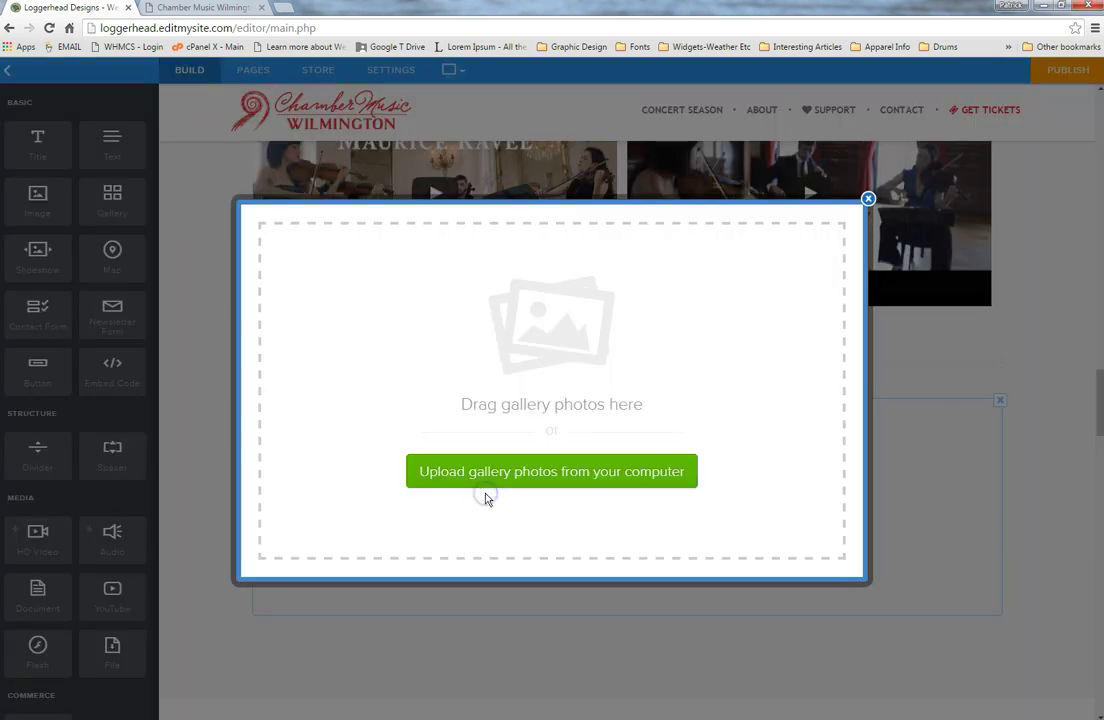
pyautogui.click(525, 472)
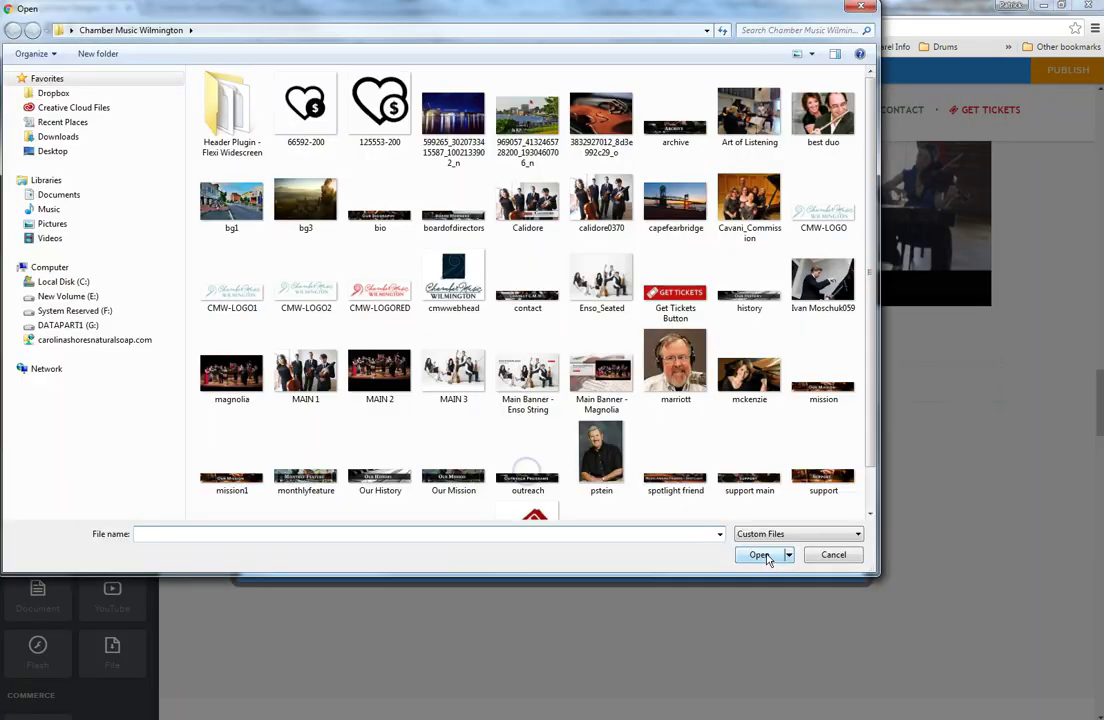
pyautogui.click(686, 384)
pyautogui.keyDown('ctrl'); pyautogui.click(758, 383); pyautogui.keyUp('ctrl')
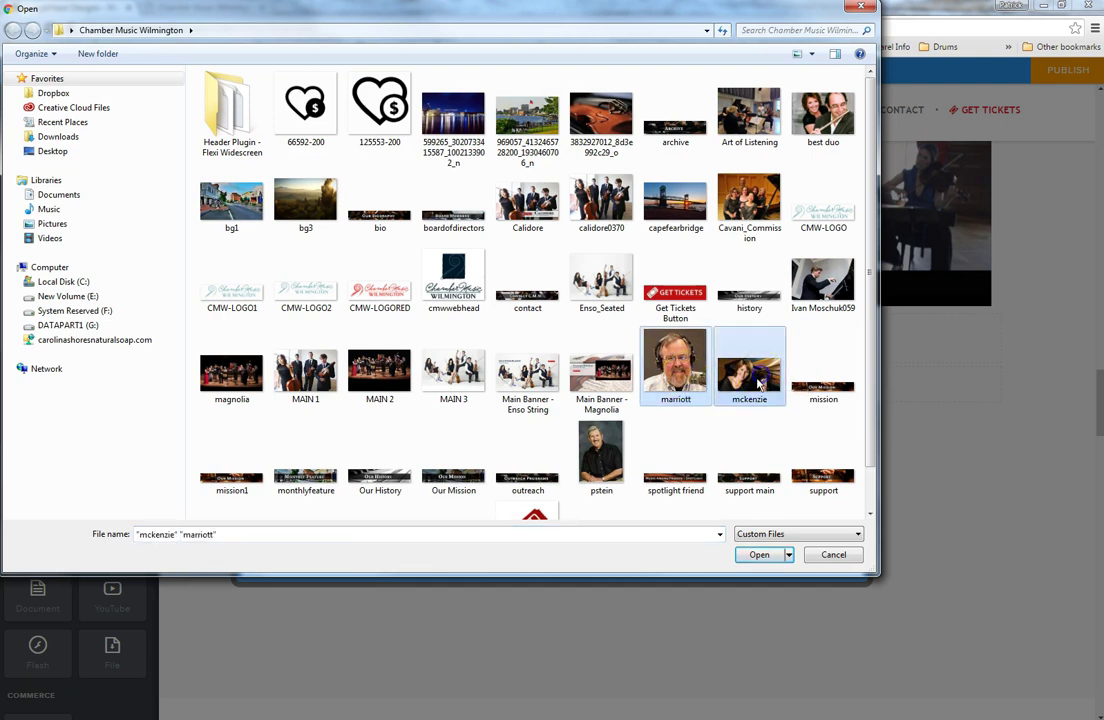
pyautogui.keyDown('ctrl'); pyautogui.click(676, 292); pyautogui.keyUp('ctrl')
pyautogui.keyDown('ctrl'); pyautogui.click(745, 203); pyautogui.keyUp('ctrl')
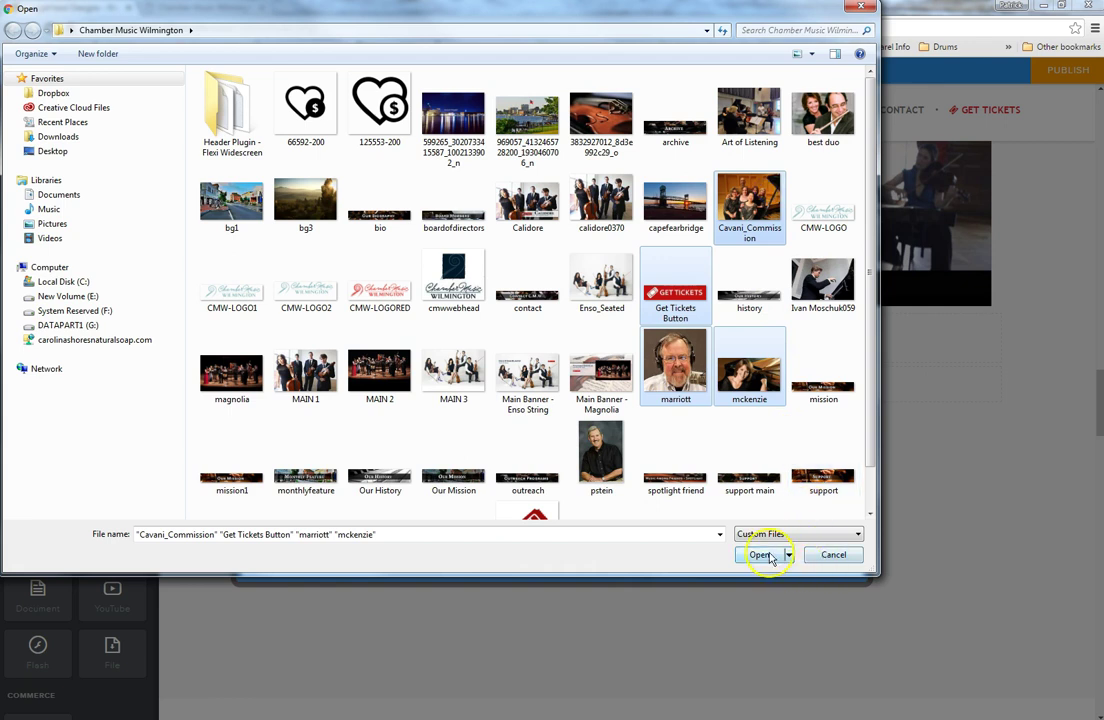
pyautogui.click(762, 555)
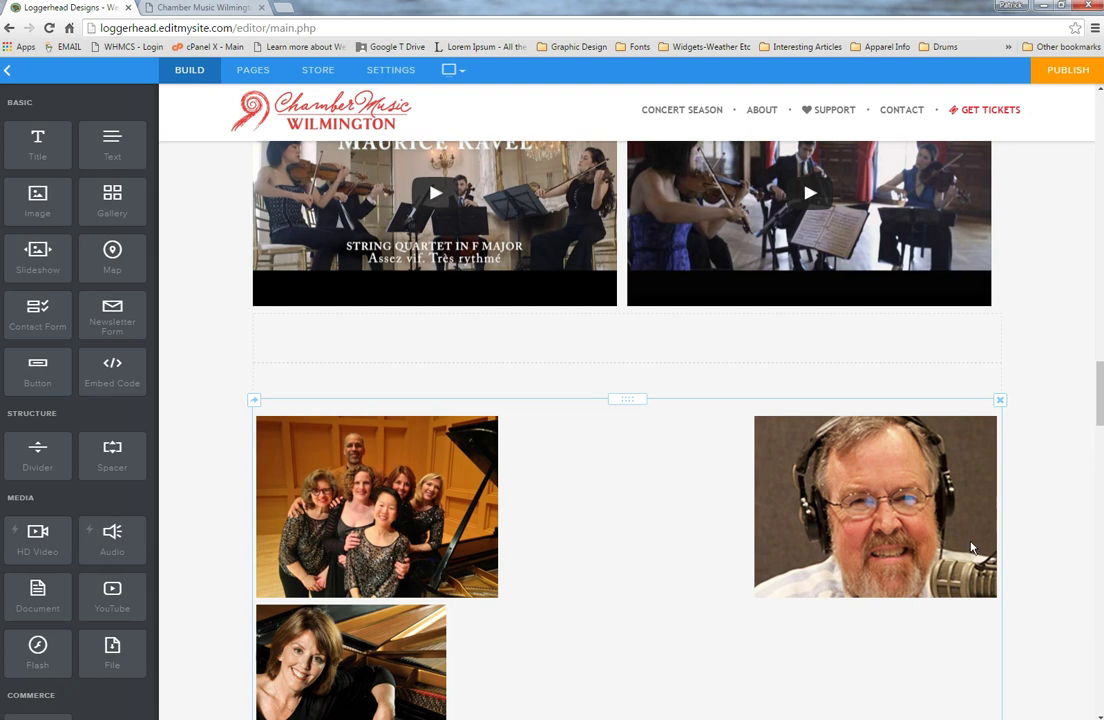
# Set the gallery's Columns setting to 4.
pyautogui.scroll(-3, 606, 510)
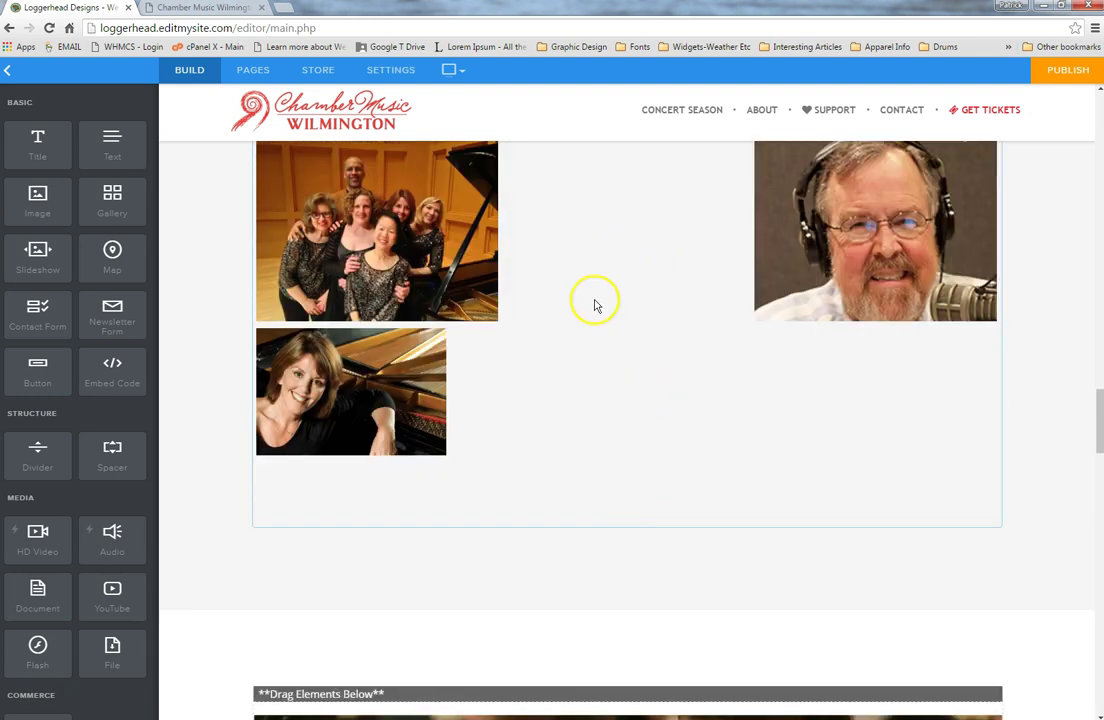
pyautogui.click(842, 417)
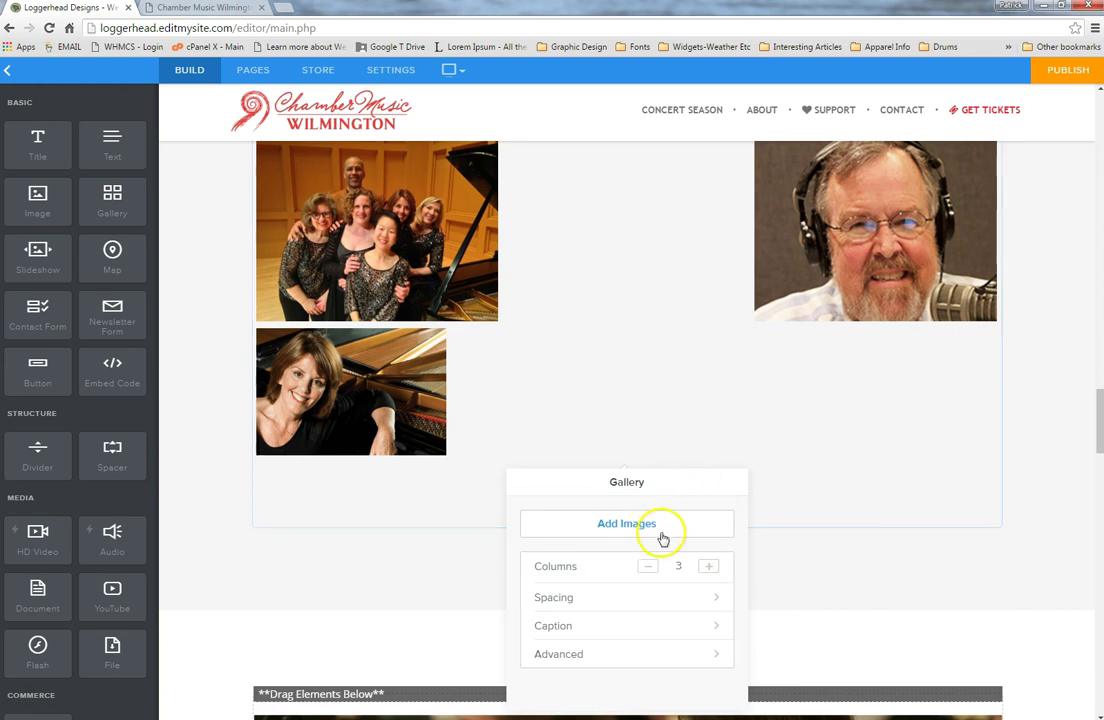
pyautogui.click(709, 568)
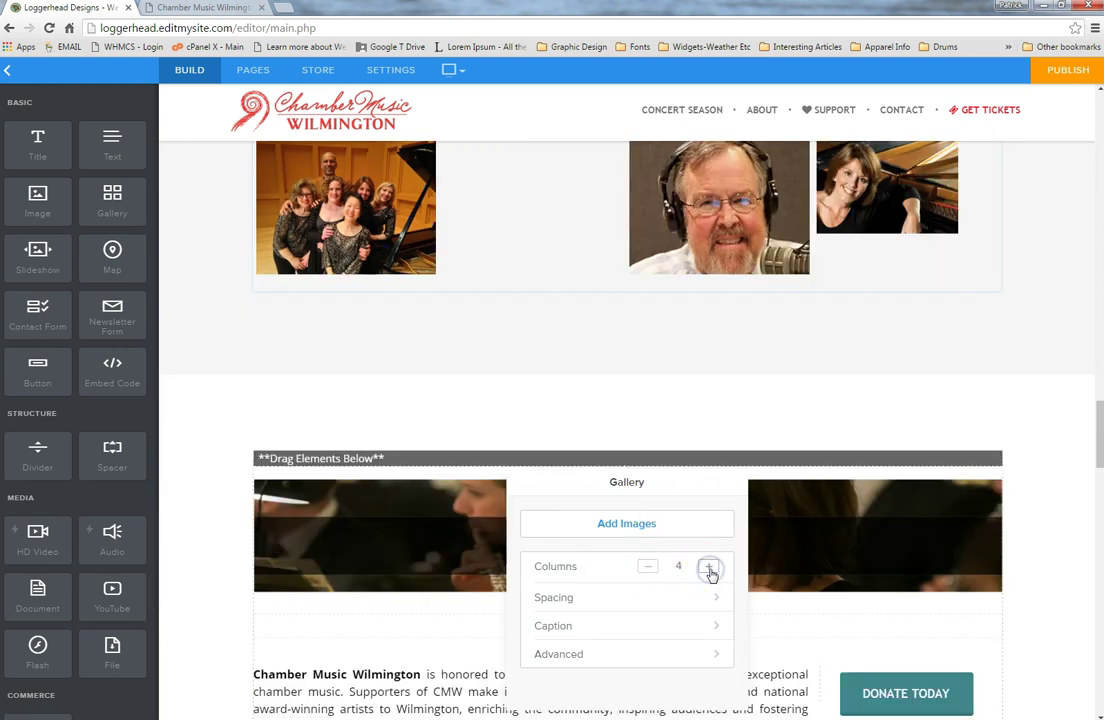
pyautogui.click(647, 568)
pyautogui.click(647, 568)
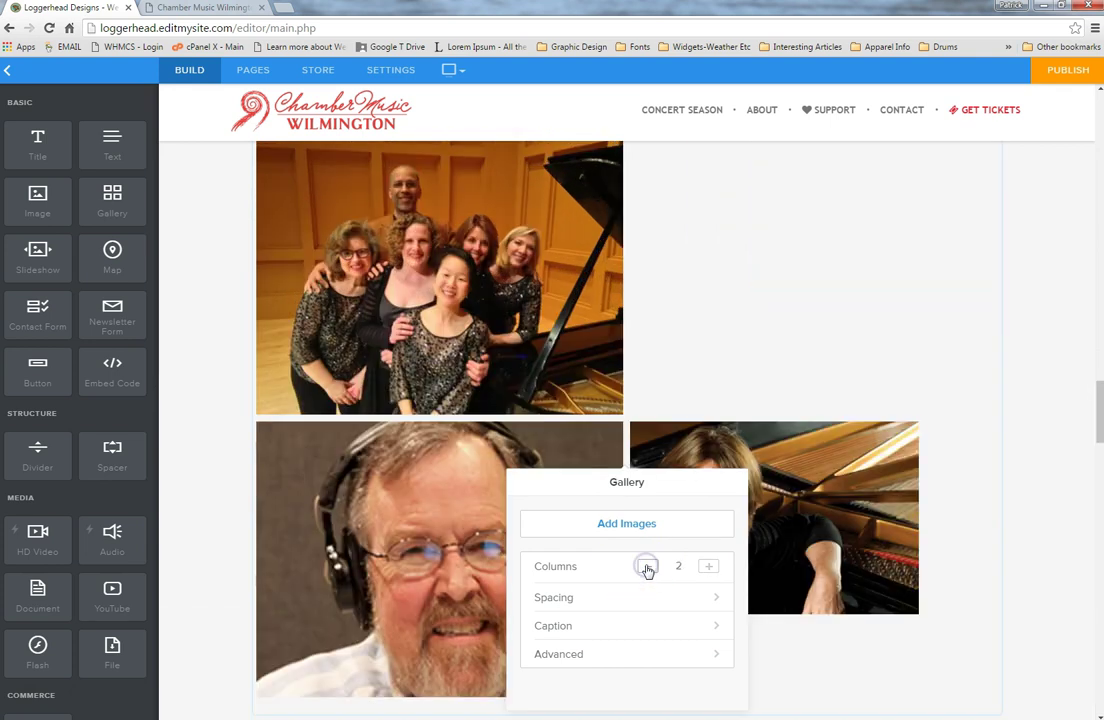
pyautogui.click(708, 568)
pyautogui.click(708, 568)
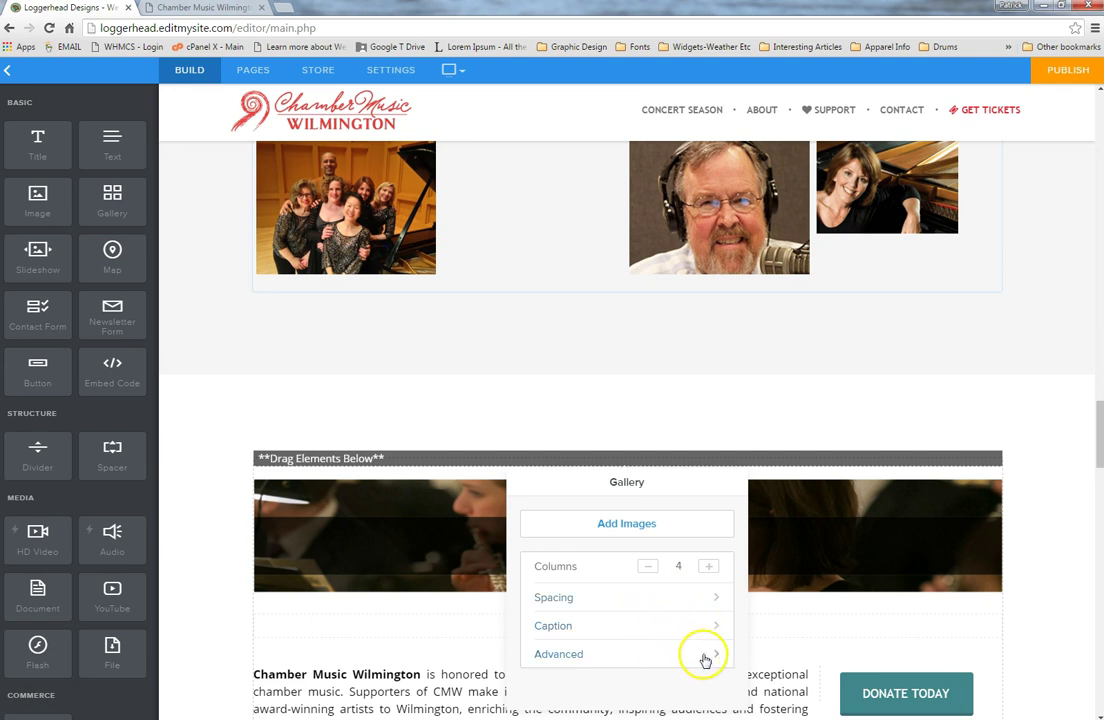
pyautogui.scroll(3, 670, 387)
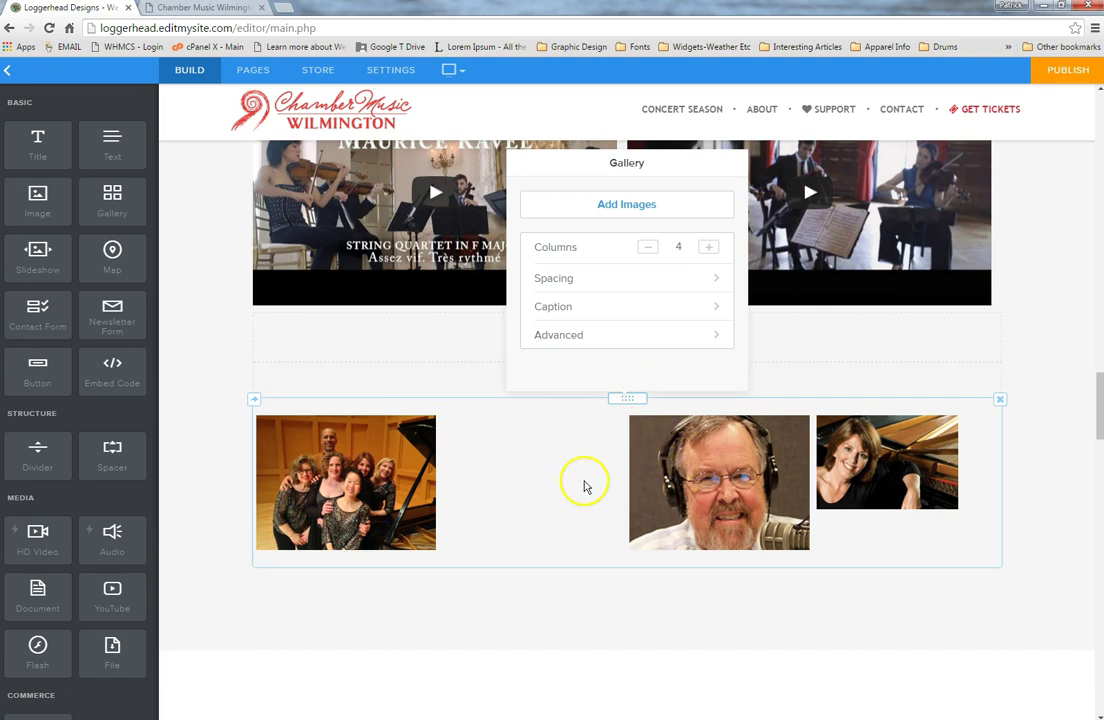
# Select the headphones portrait in the musician gallery and delete it.
pyautogui.click(585, 484)
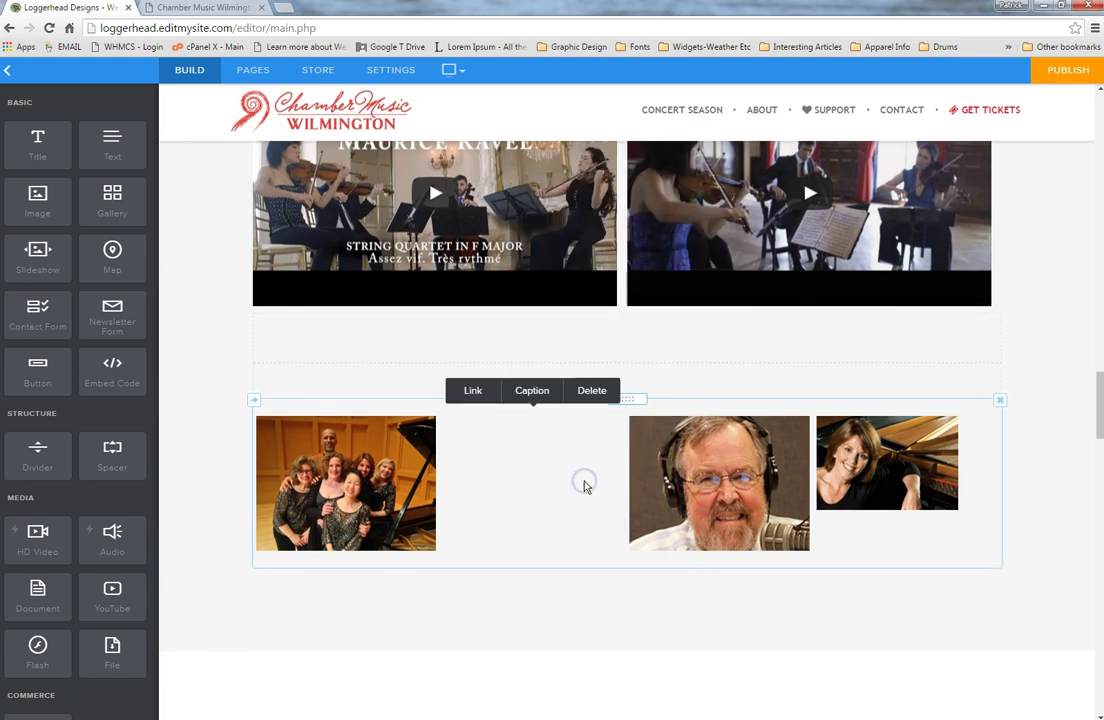
pyautogui.click(351, 432)
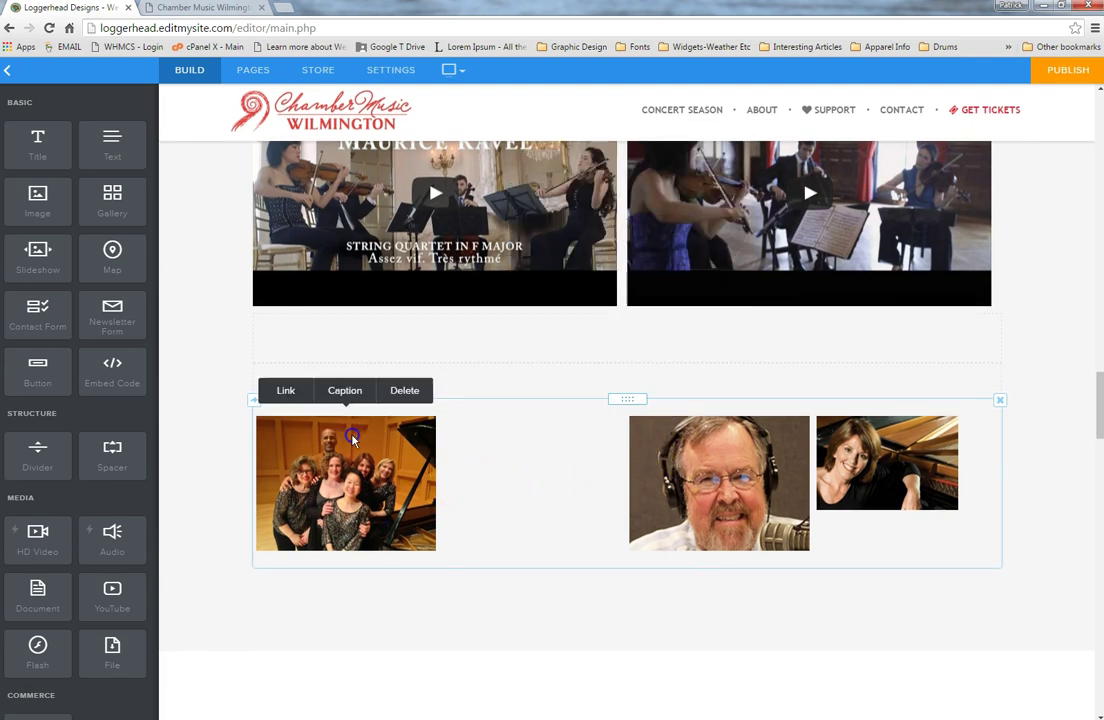
pyautogui.click(738, 458)
pyautogui.click(660, 391)
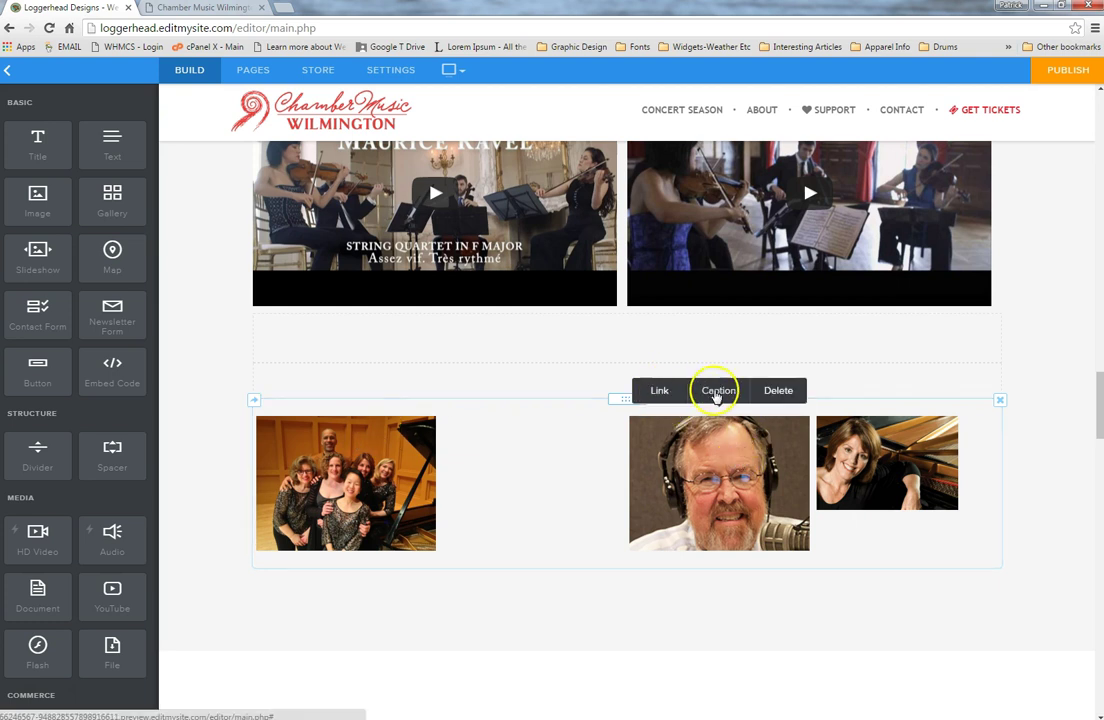
pyautogui.click(778, 390)
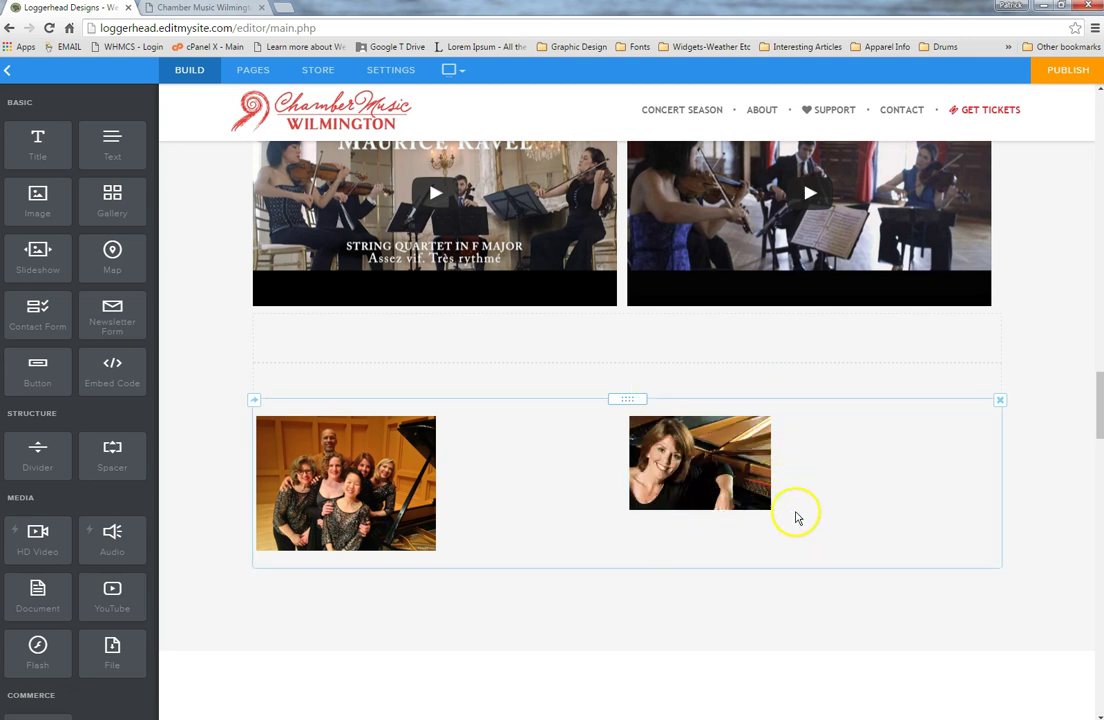
# Delete the whole photo gallery from beneath the two videos.
pyautogui.click(999, 402)
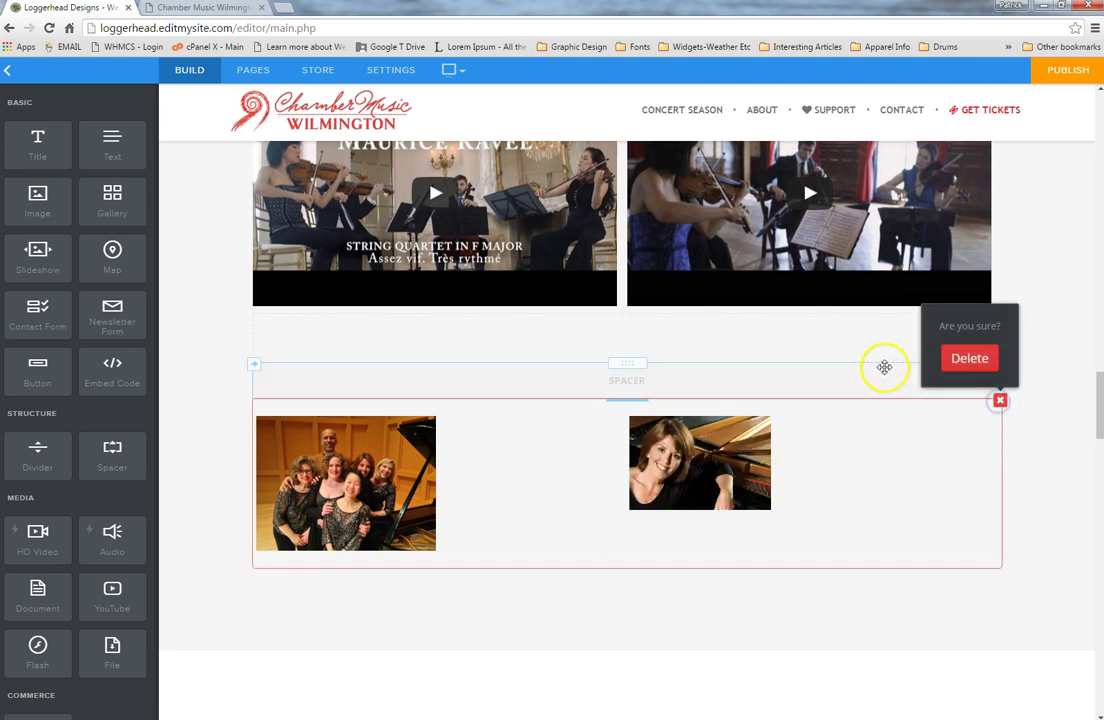
pyautogui.click(985, 364)
pyautogui.moveTo(225, 346); pyautogui.dragTo(340, 389)
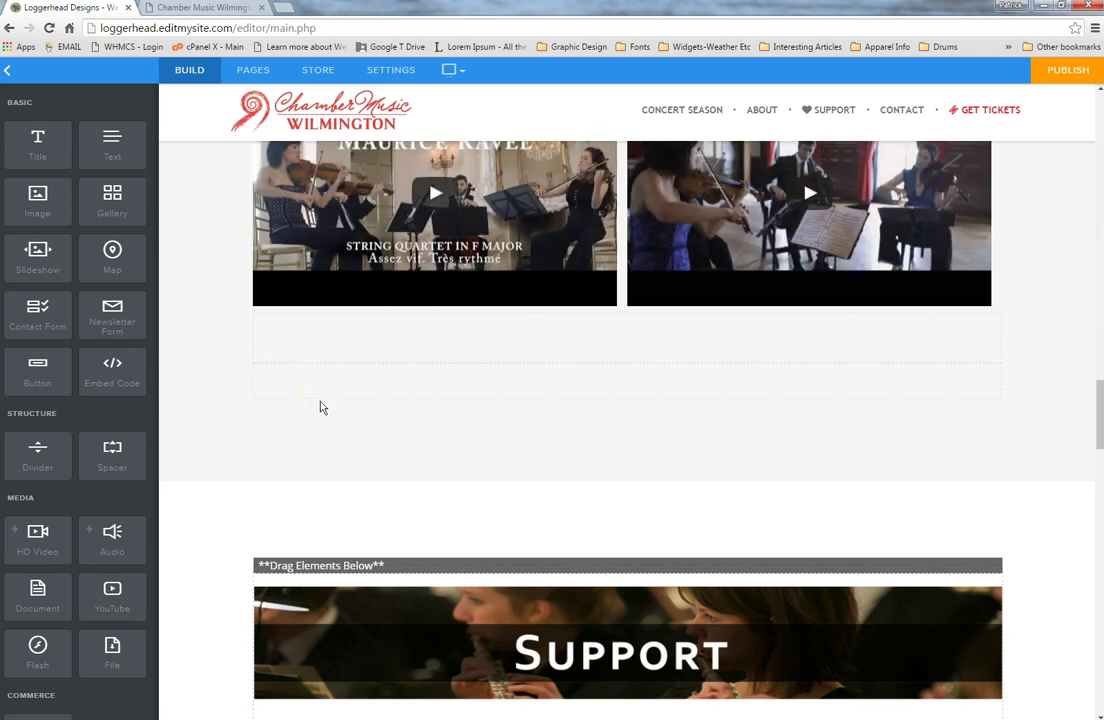
# Drag a Map element from the Basic section into the empty area under the quartet videos.
pyautogui.moveTo(313, 372); pyautogui.dragTo(107, 256)
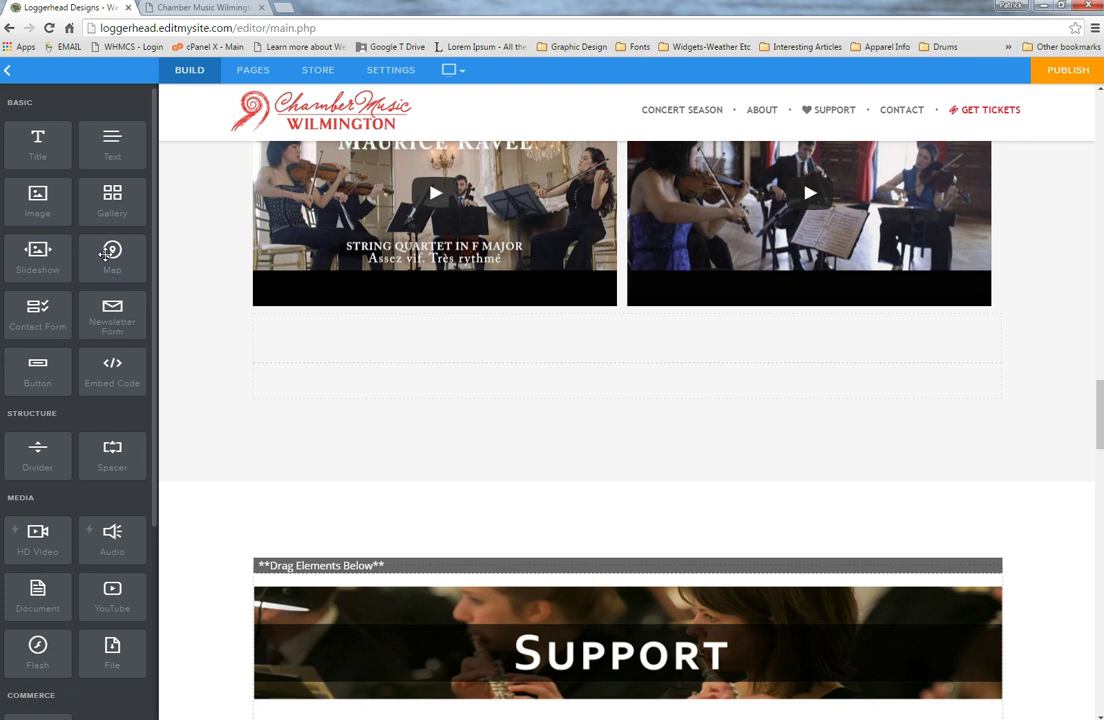
pyautogui.moveTo(104, 256); pyautogui.dragTo(540, 402)
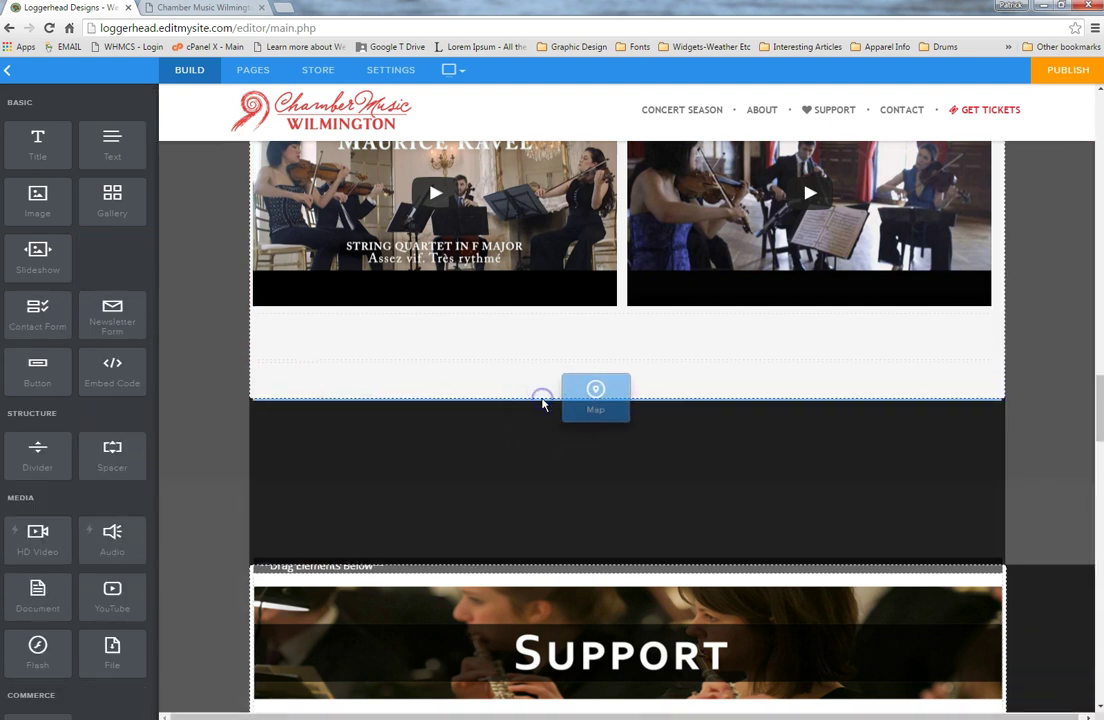
pyautogui.click(628, 488)
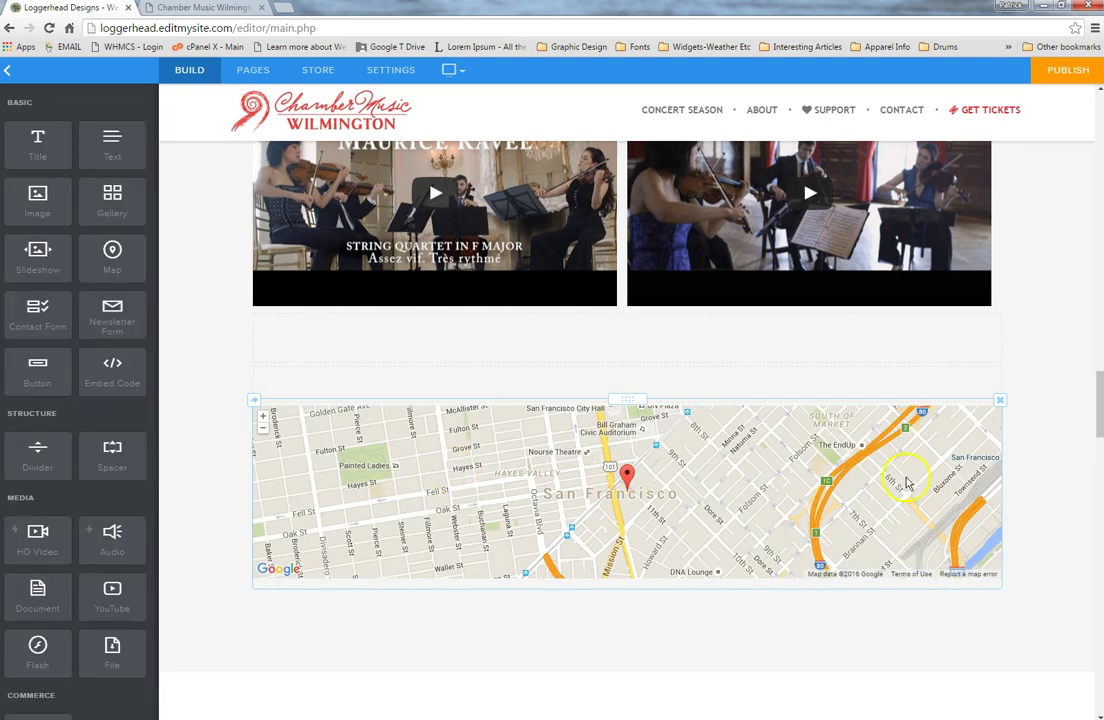
# Adjust the zoom level in the map's settings.
pyautogui.click(673, 478)
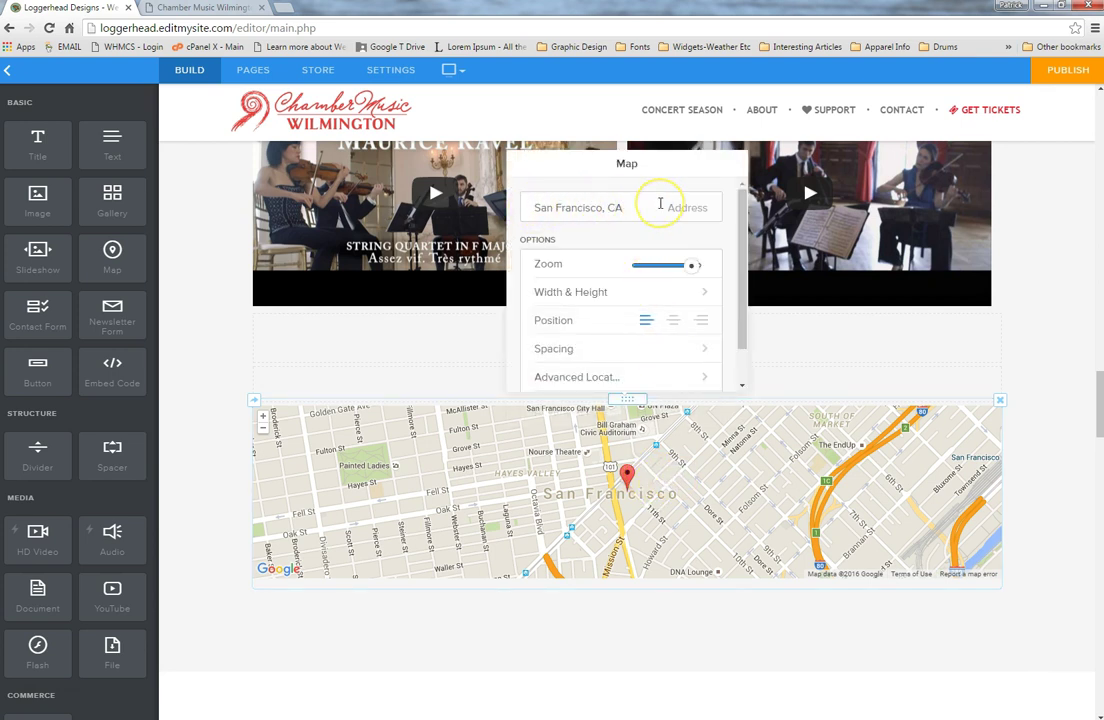
pyautogui.moveTo(691, 266)
pyautogui.mouseDown()
pyautogui.moveTo(665, 266)
pyautogui.moveTo(695, 268)
pyautogui.mouseUp()
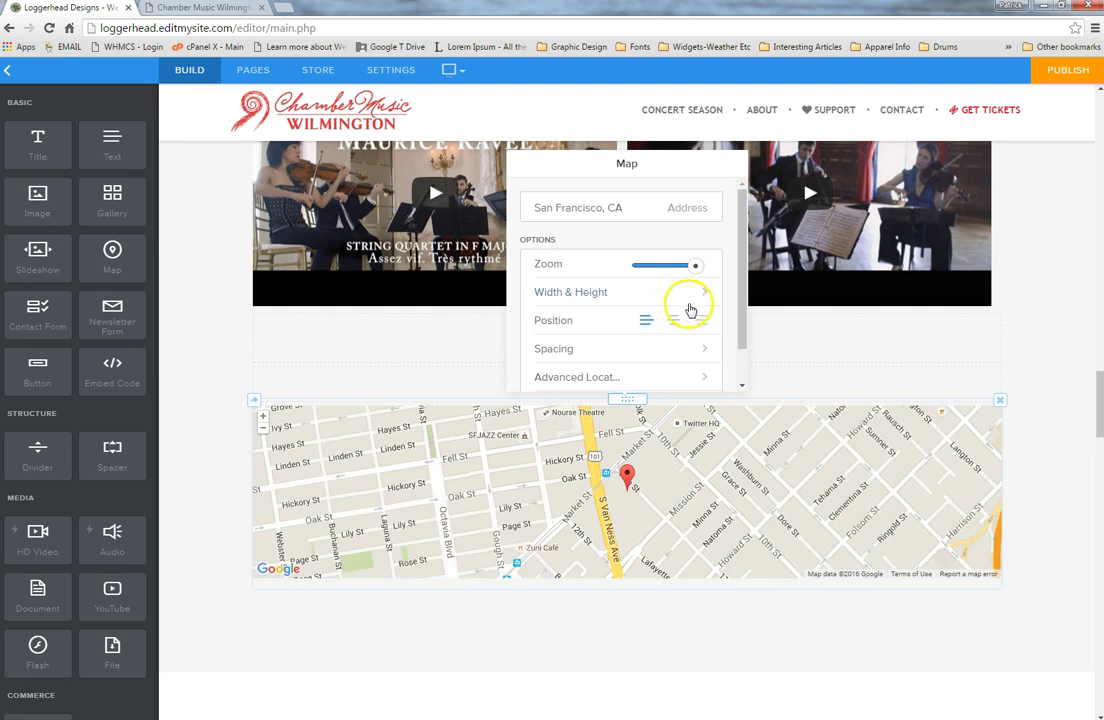
pyautogui.moveTo(740, 289); pyautogui.dragTo(742, 309)
# Set Show Scale Yes, Large pan control and Overview Map Yes, then delete the map.
pyautogui.click(705, 373)
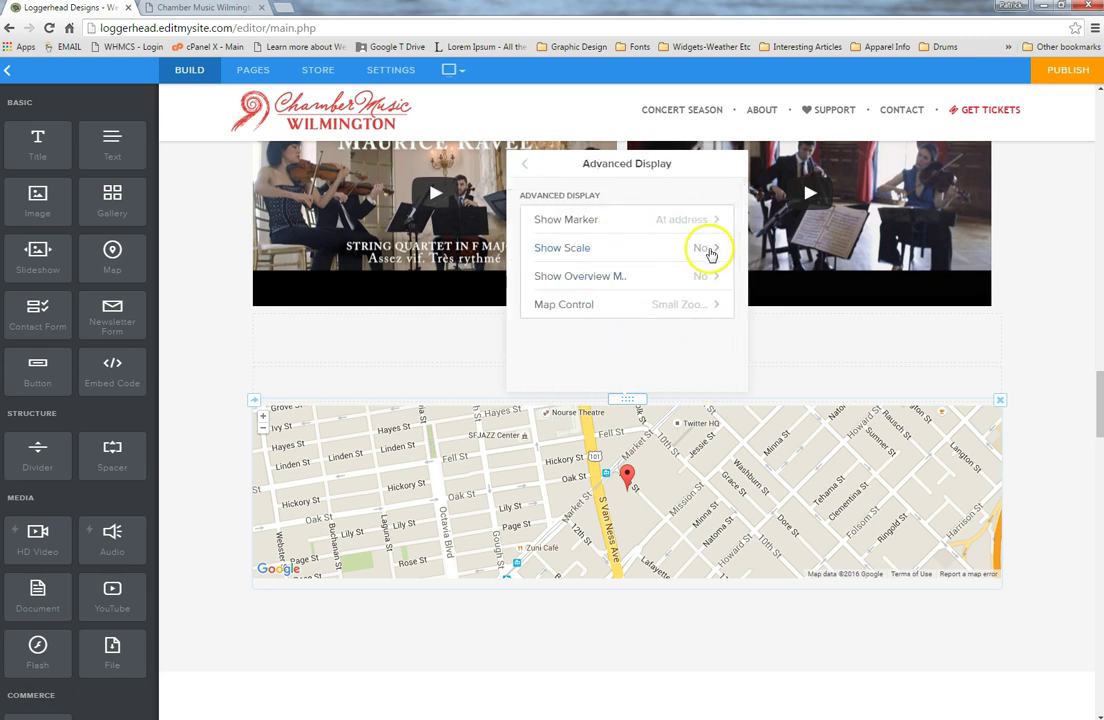
pyautogui.click(710, 250)
pyautogui.click(629, 221)
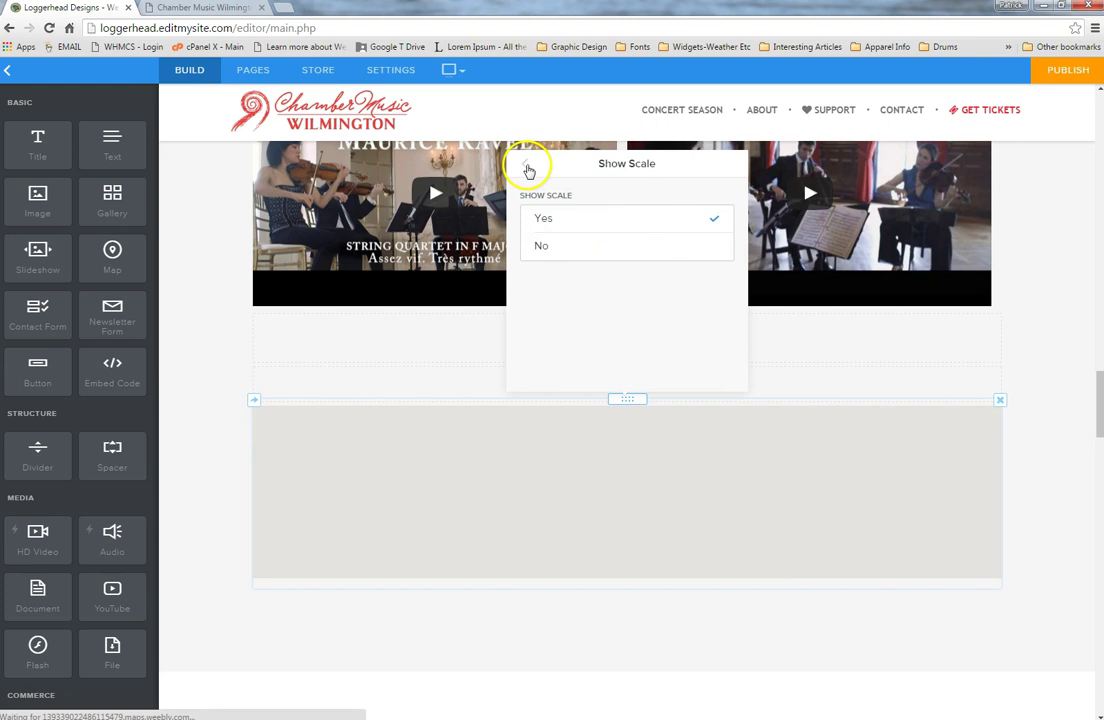
pyautogui.click(527, 166)
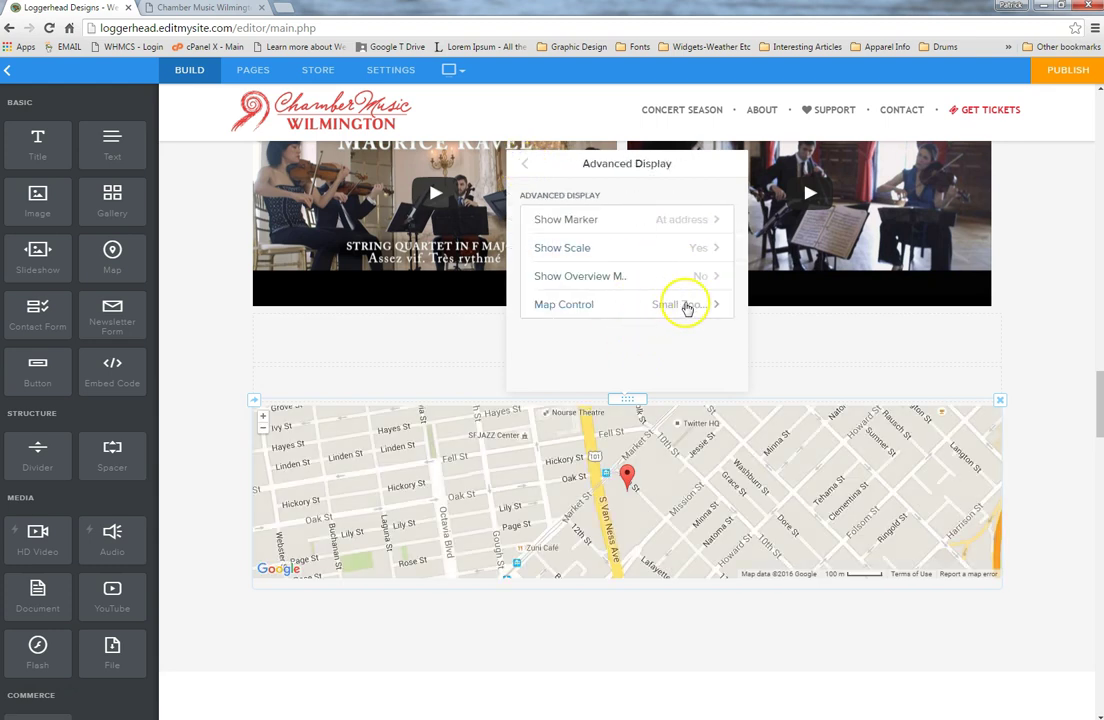
pyautogui.click(710, 306)
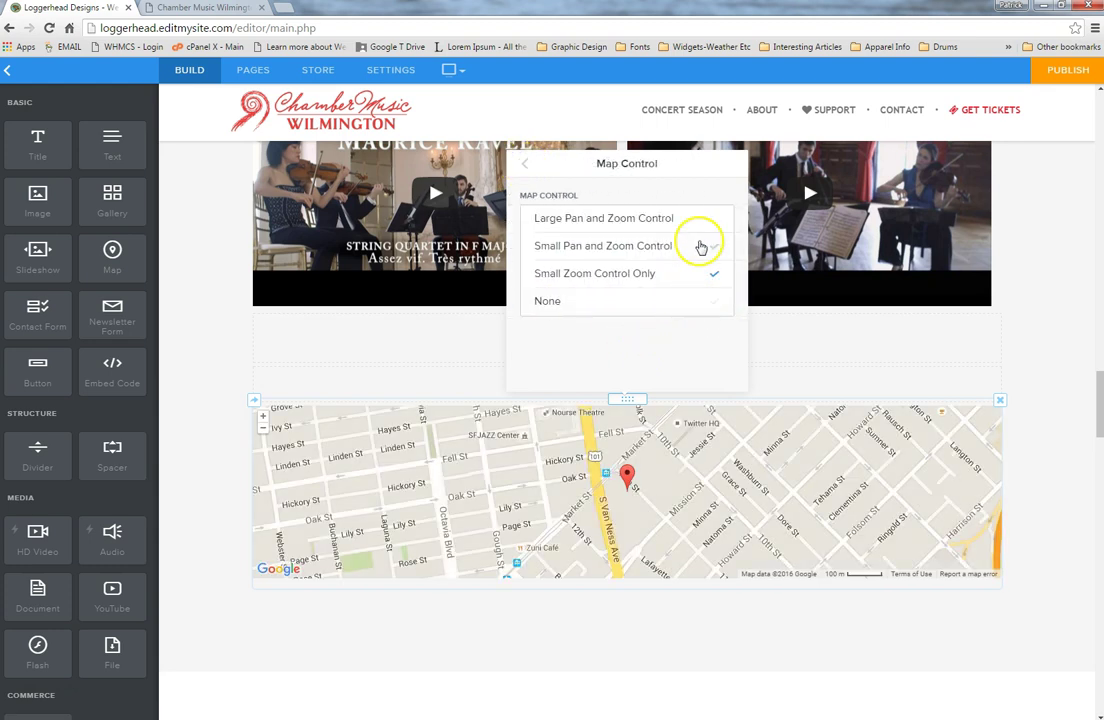
pyautogui.click(702, 221)
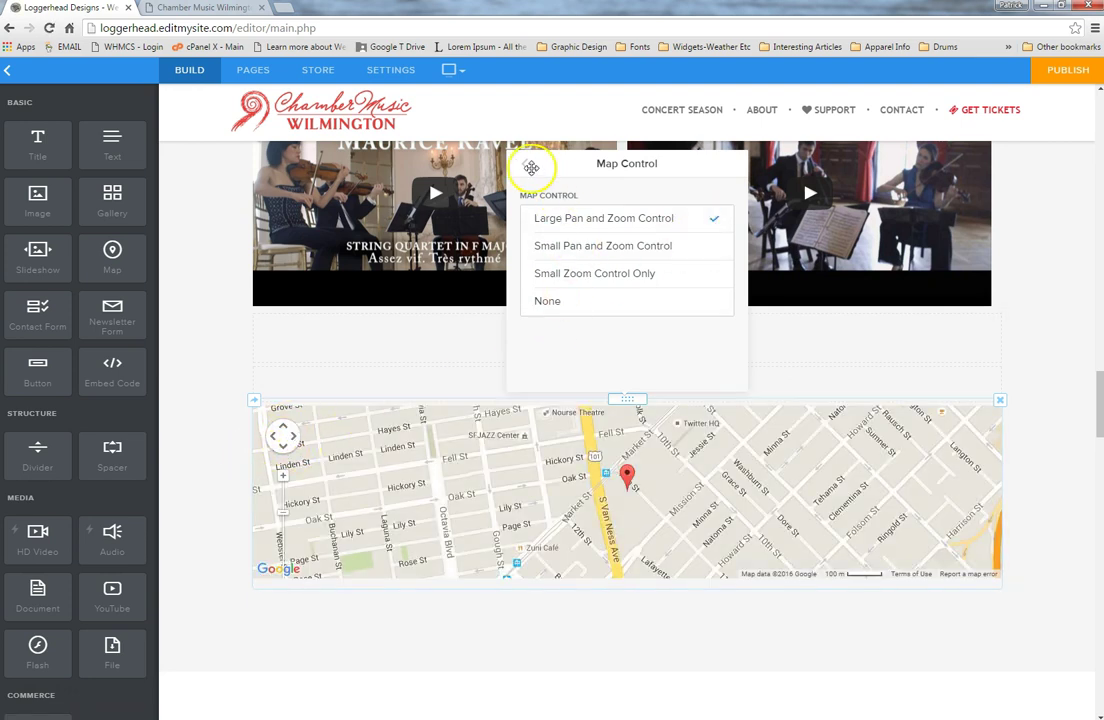
pyautogui.click(523, 165)
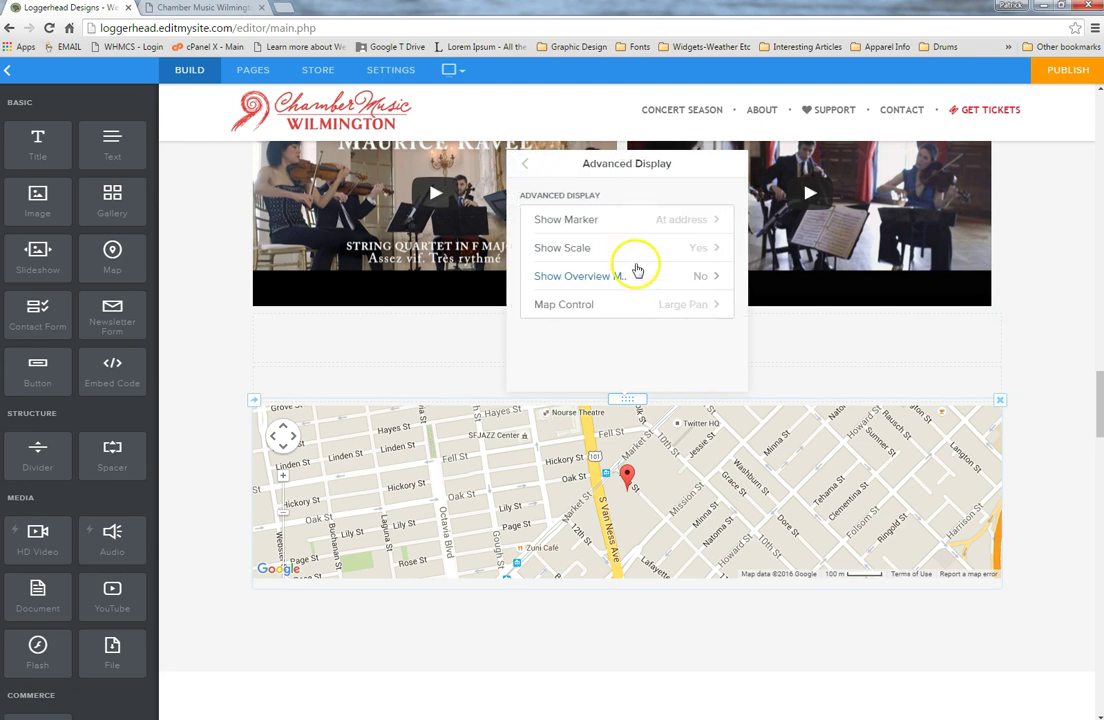
pyautogui.click(707, 280)
pyautogui.click(660, 217)
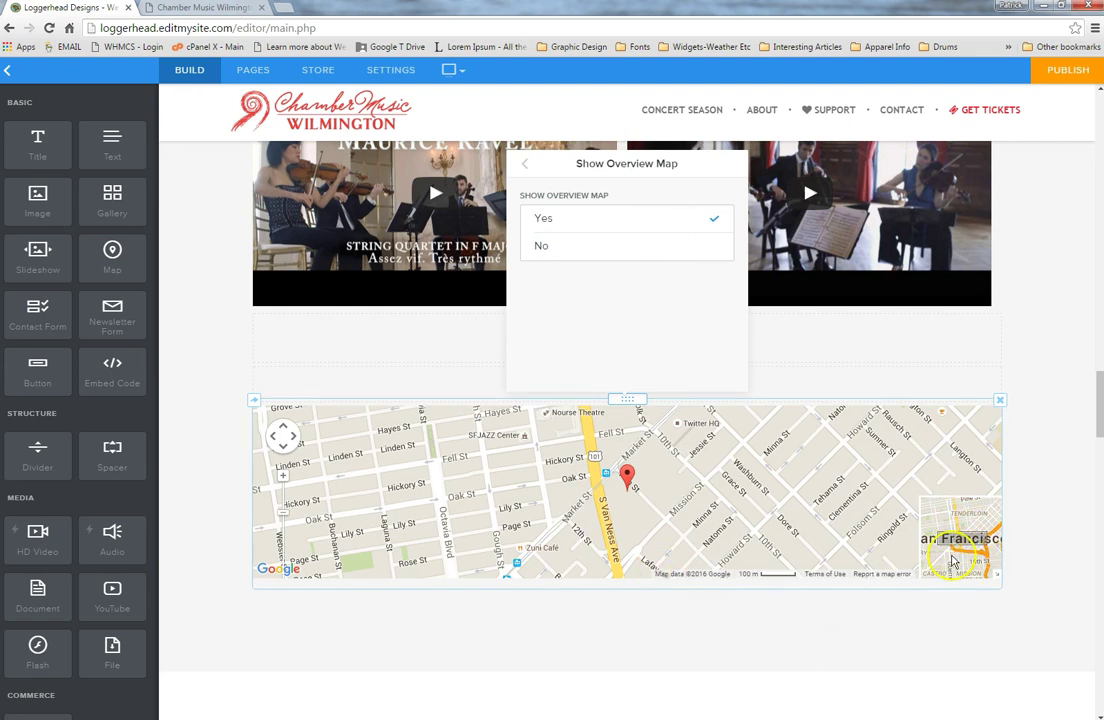
pyautogui.click(1000, 400)
pyautogui.click(960, 357)
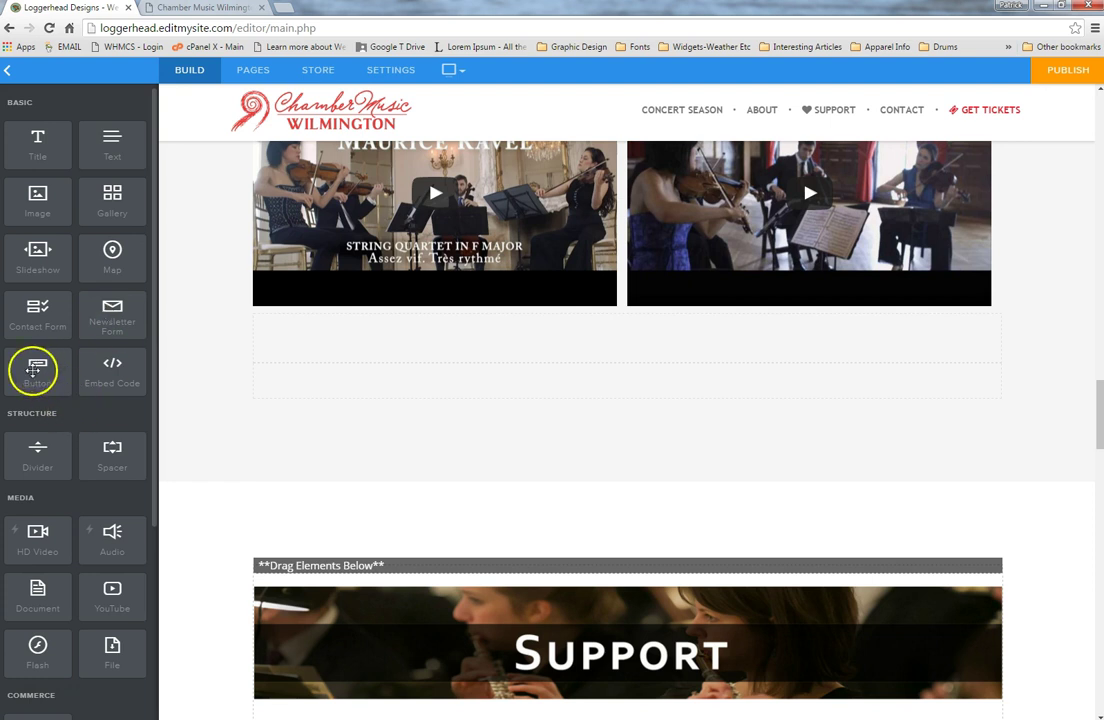
# Add a Button under the videos and change its label from Button Text to GET TICKETS.
pyautogui.moveTo(33, 370); pyautogui.dragTo(532, 406)
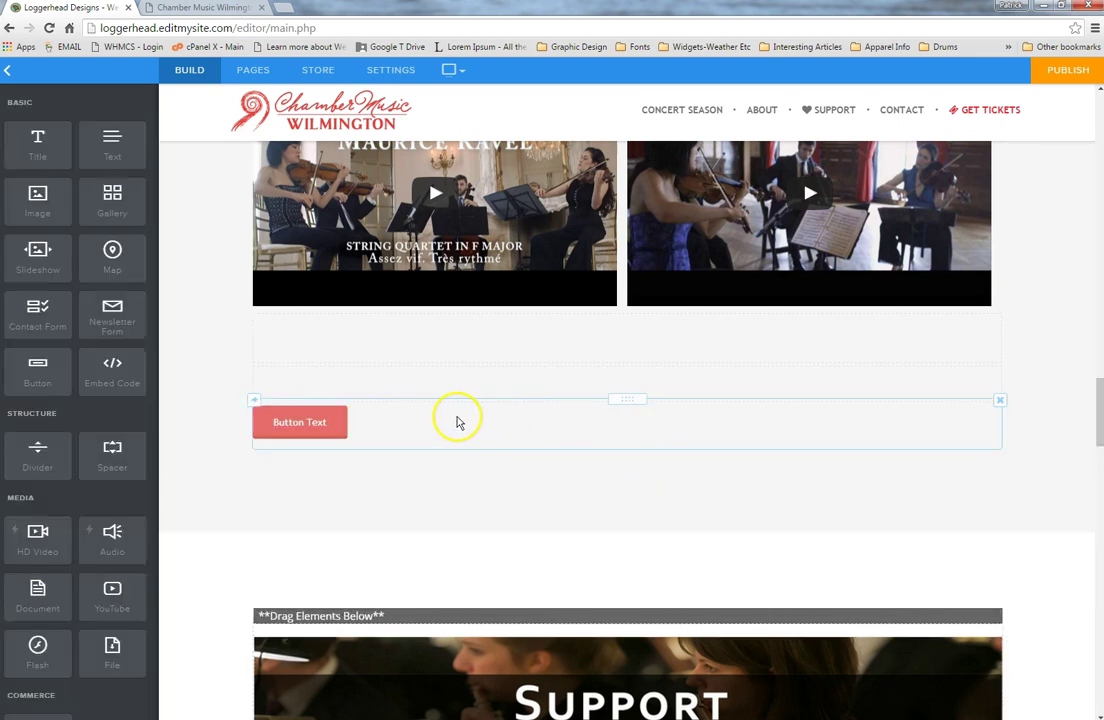
pyautogui.click(407, 421)
pyautogui.click(365, 424)
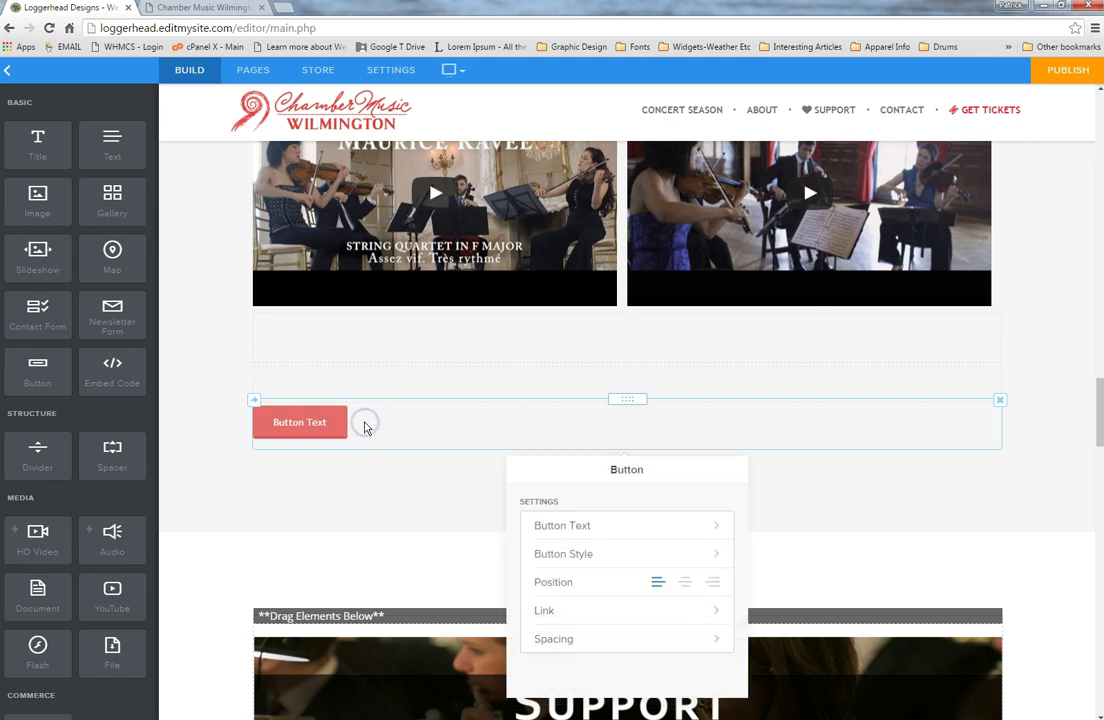
pyautogui.click(655, 526)
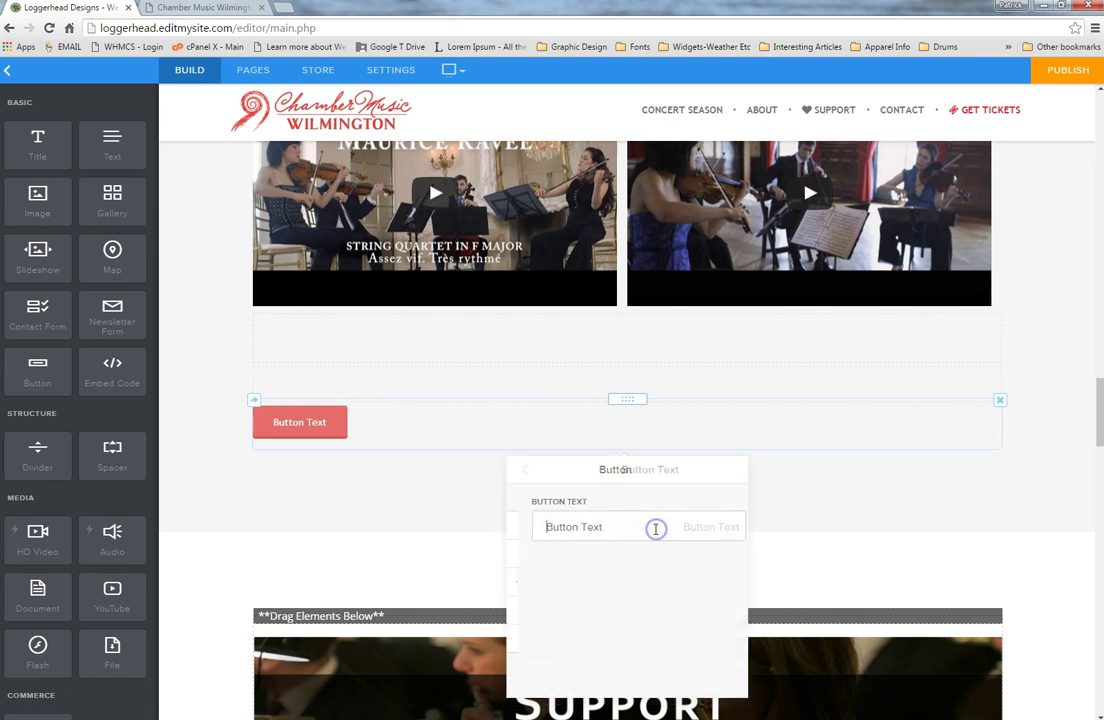
pyautogui.click(666, 524)
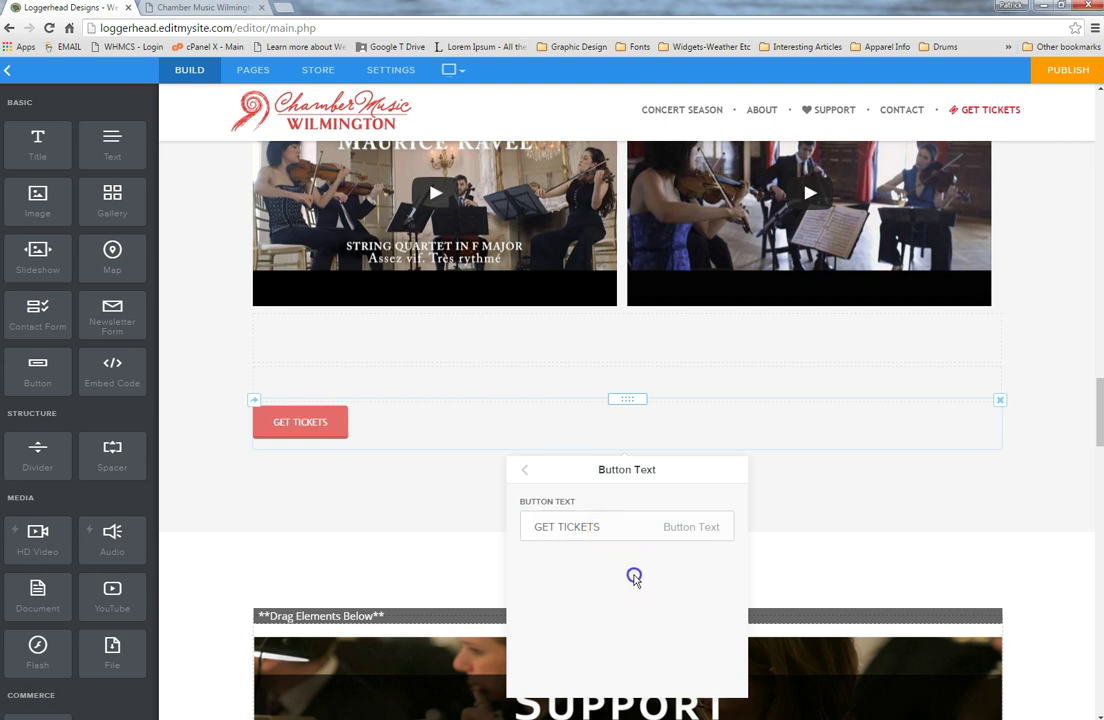
pyautogui.click(525, 473)
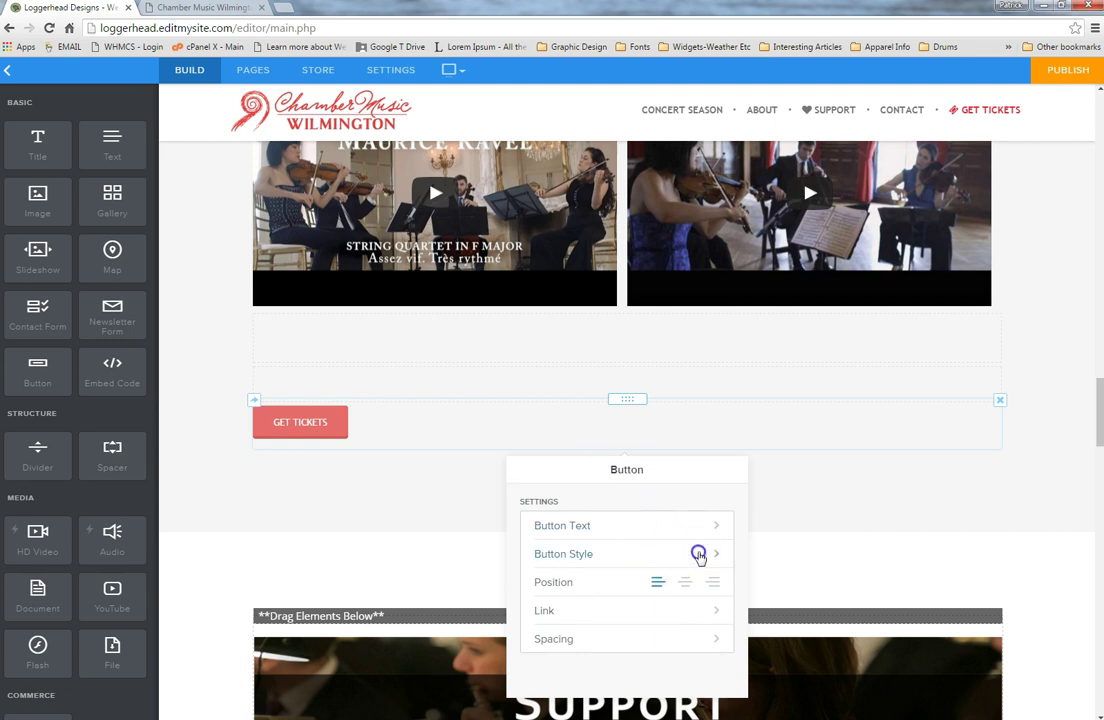
# Try the GET TICKETS button styles, first teal, then large red.
pyautogui.click(699, 555)
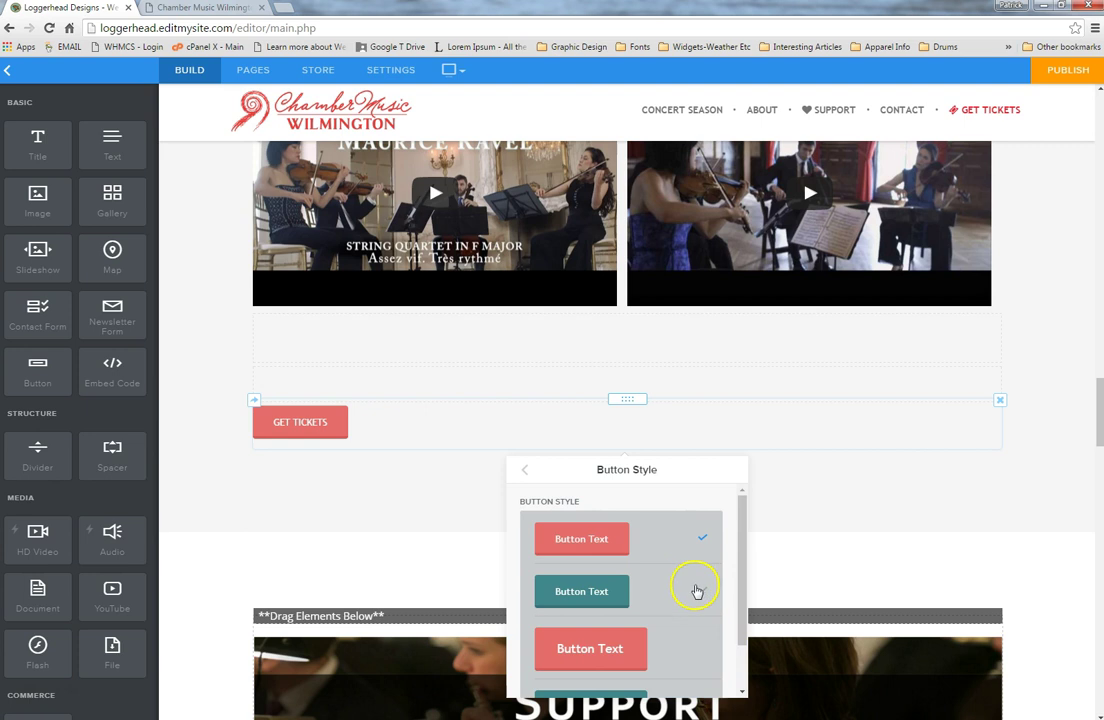
pyautogui.click(697, 591)
pyautogui.click(689, 648)
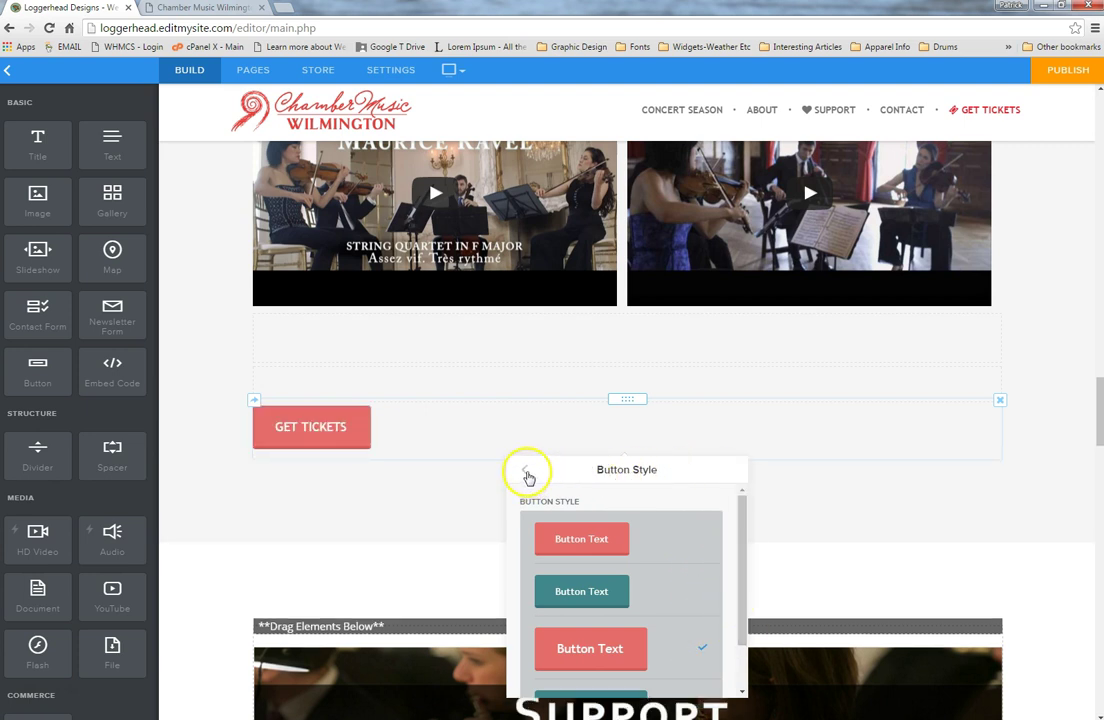
pyautogui.click(525, 470)
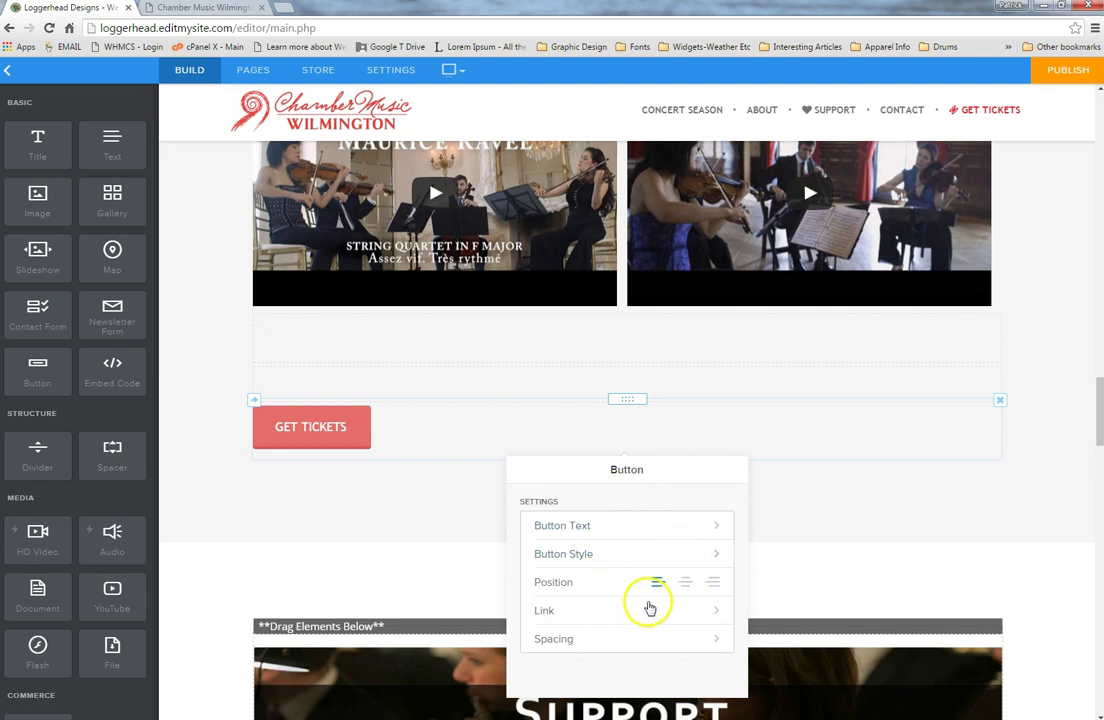
# Check the button's Link settings without changes, then delete the GET TICKETS block.
pyautogui.click(707, 612)
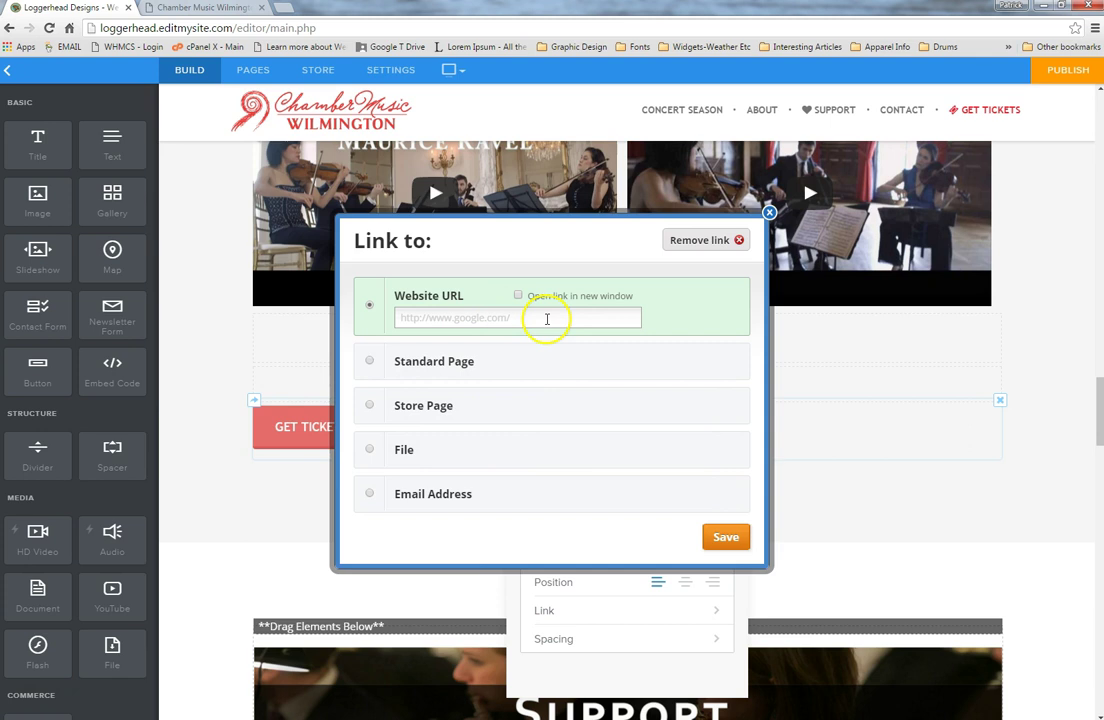
pyautogui.click(769, 212)
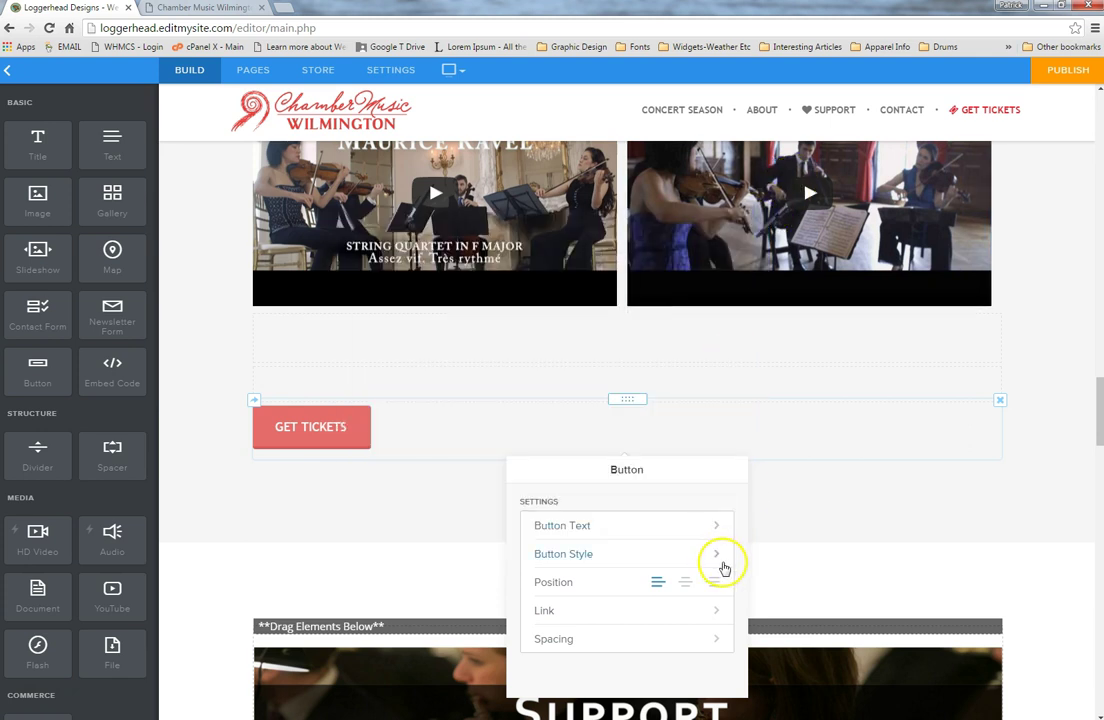
pyautogui.click(1001, 405)
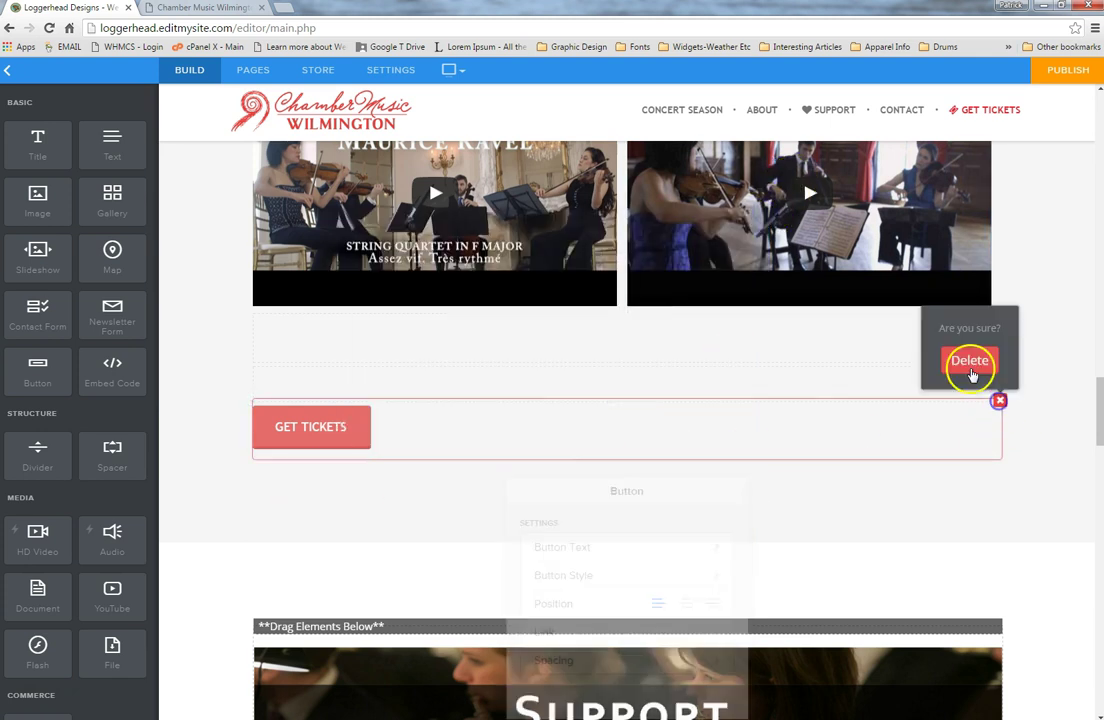
pyautogui.click(969, 360)
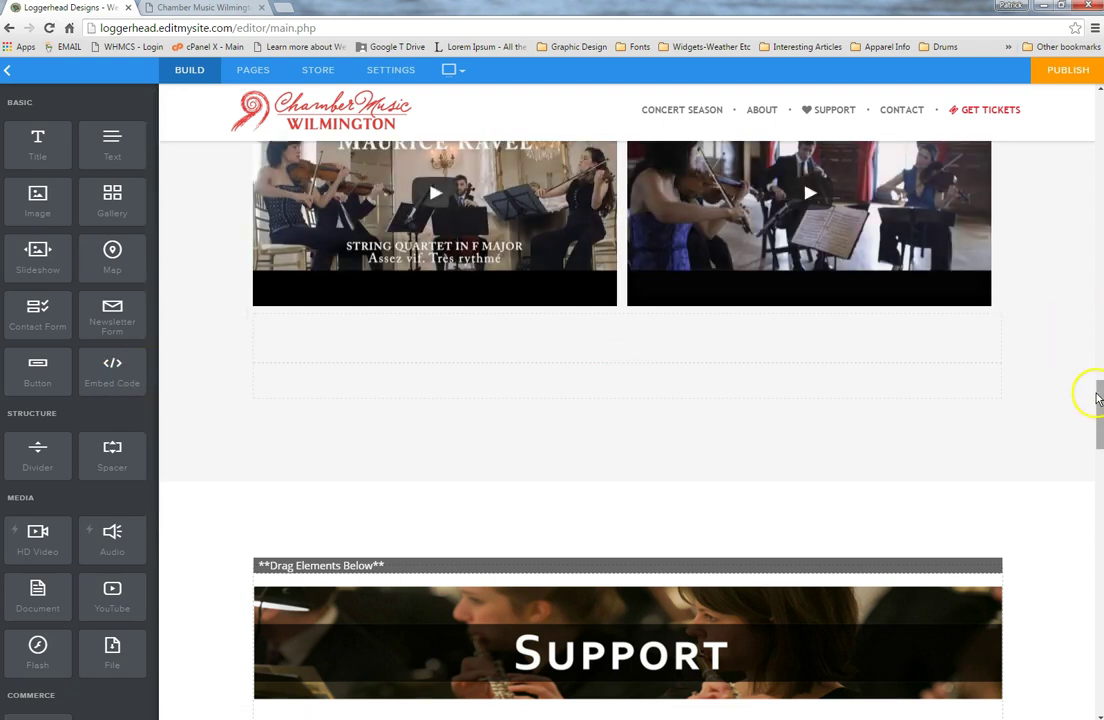
pyautogui.moveTo(1098, 398); pyautogui.dragTo(1097, 455)
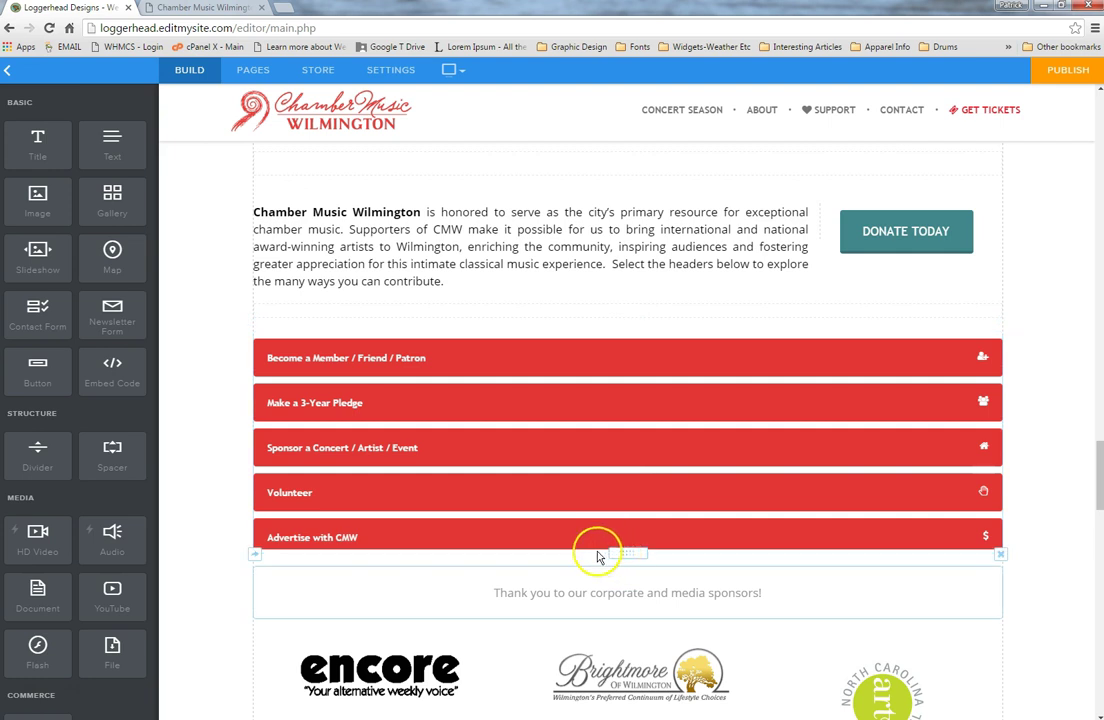
pyautogui.moveTo(585, 416); pyautogui.dragTo(597, 346)
pyautogui.click(596, 344)
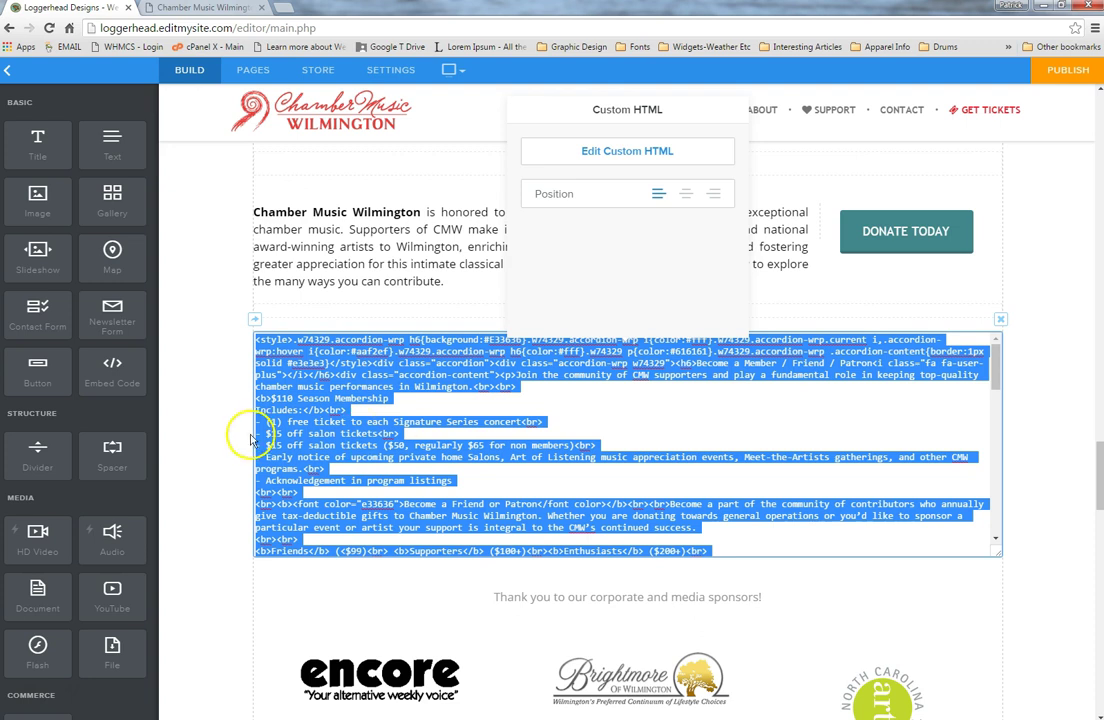
pyautogui.click(221, 403)
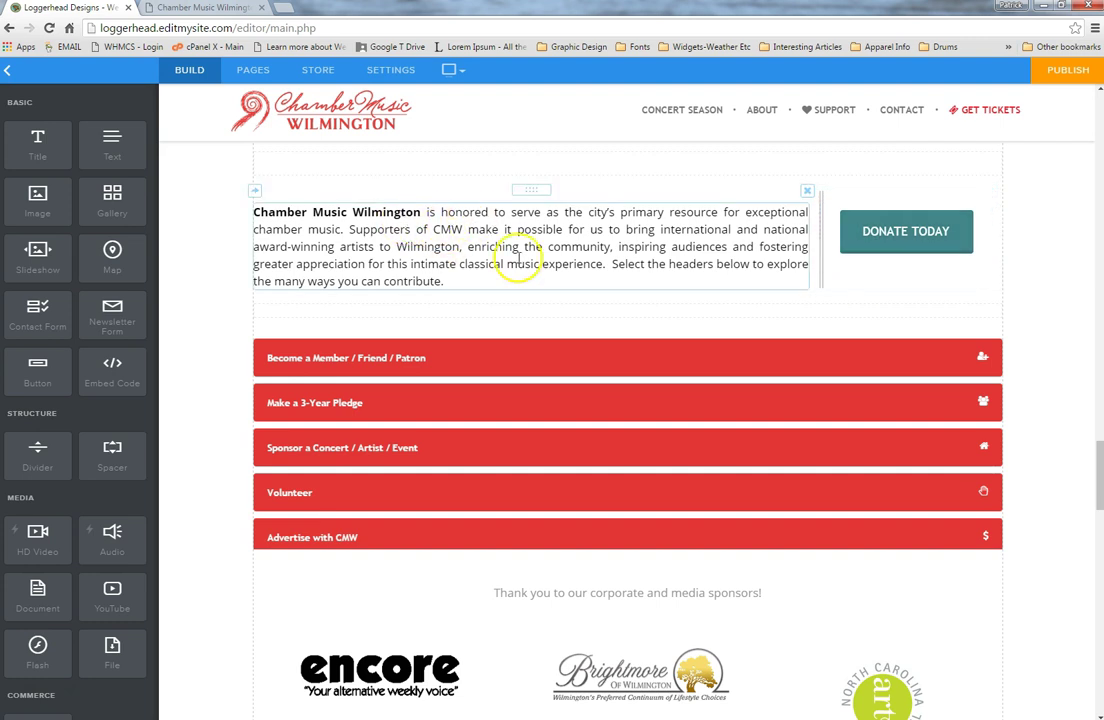
pyautogui.click(571, 238)
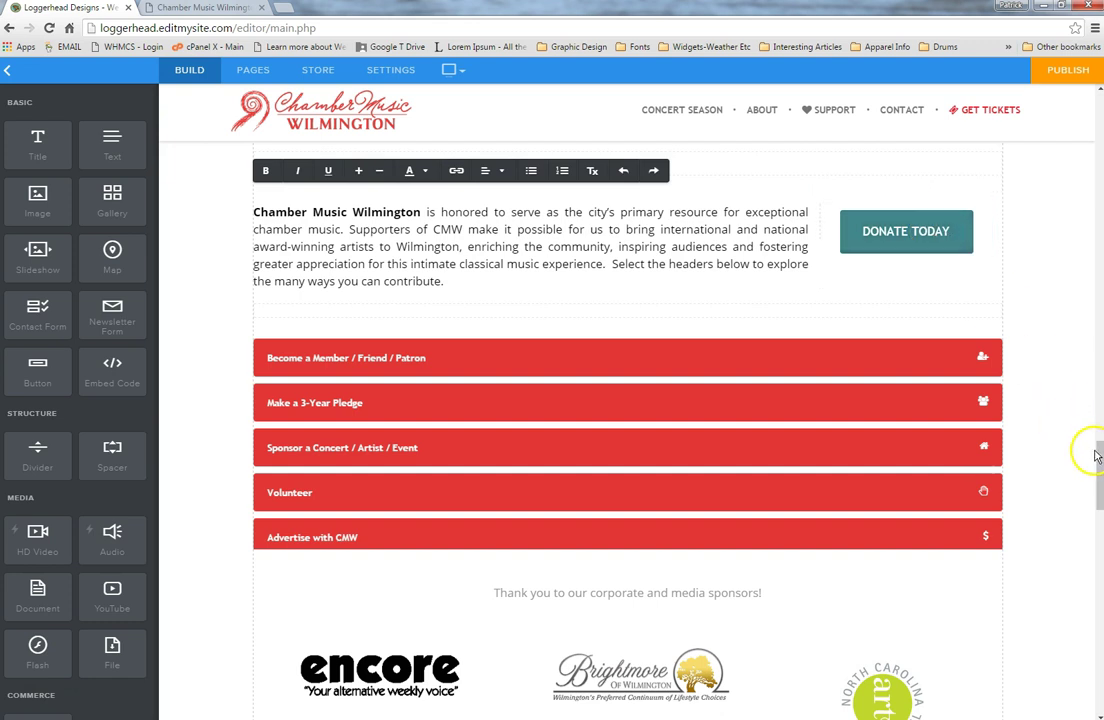
pyautogui.moveTo(1098, 458); pyautogui.dragTo(1092, 485)
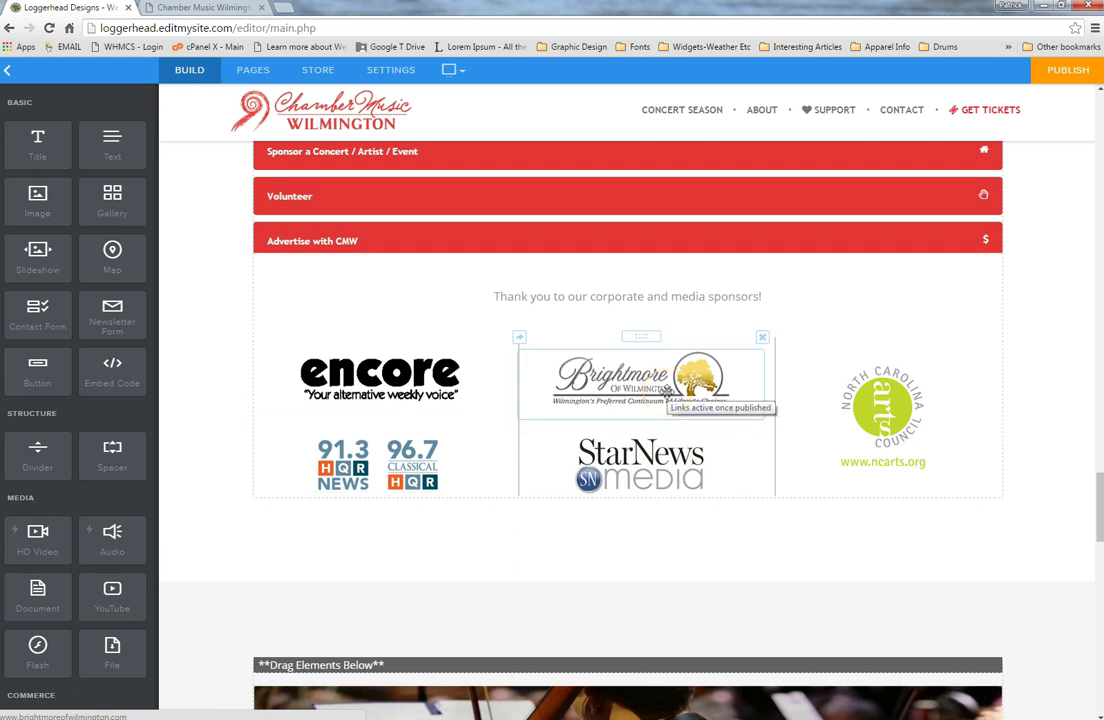
pyautogui.click(186, 256)
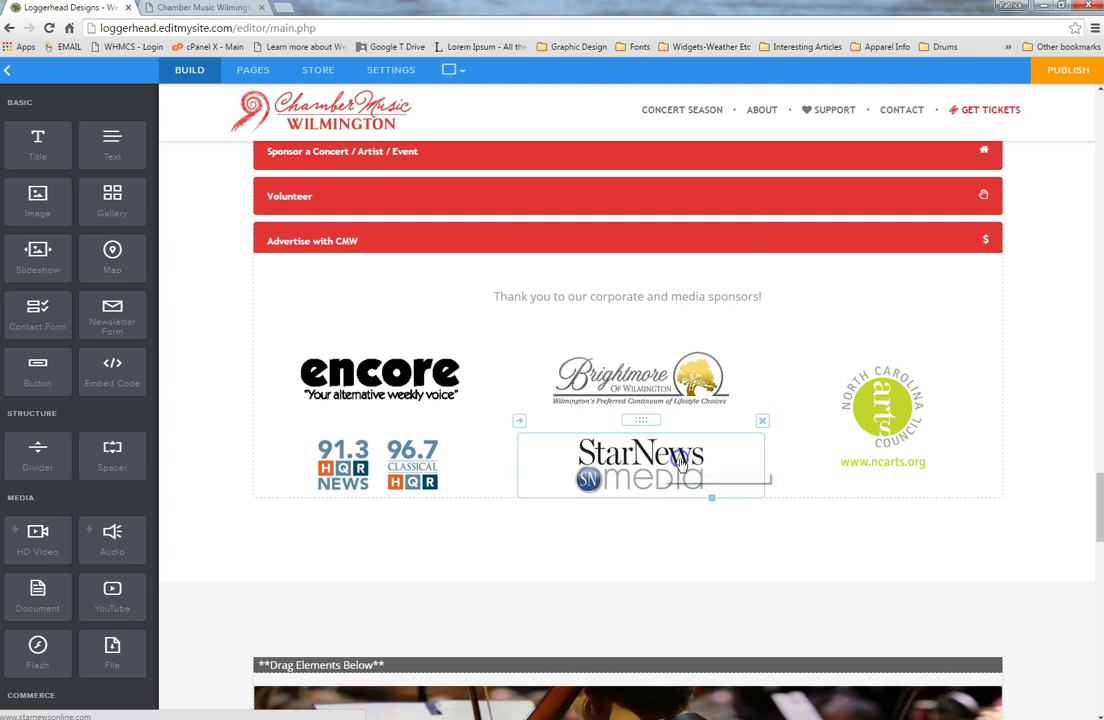
pyautogui.click(590, 400)
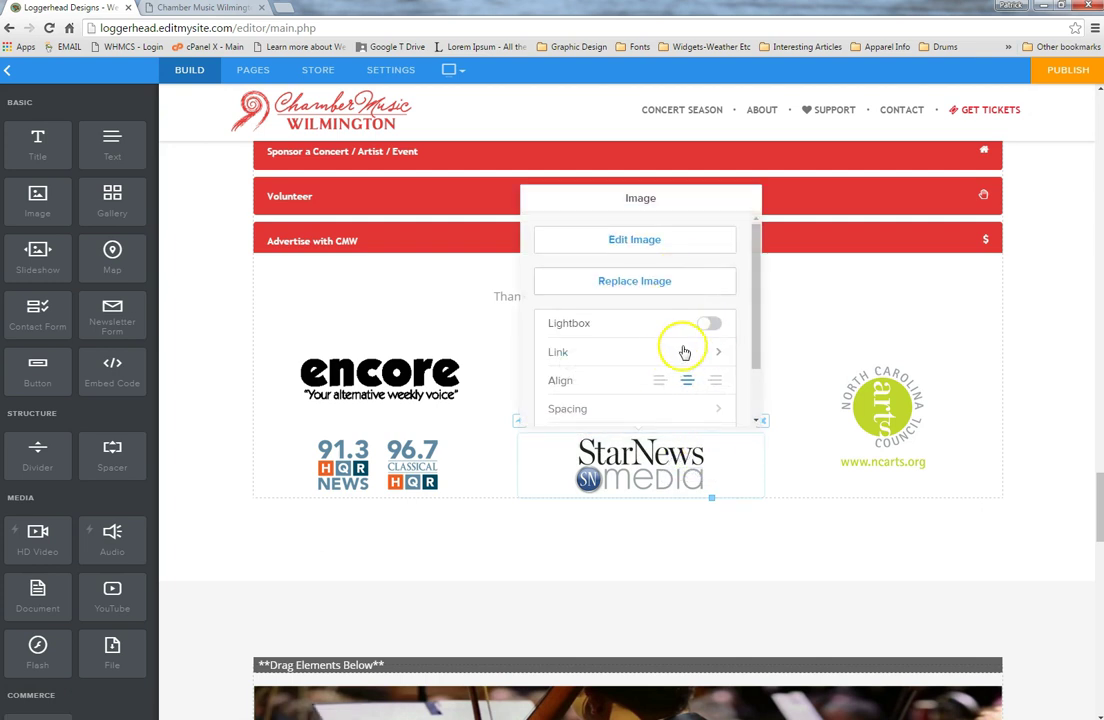
pyautogui.click(1047, 527)
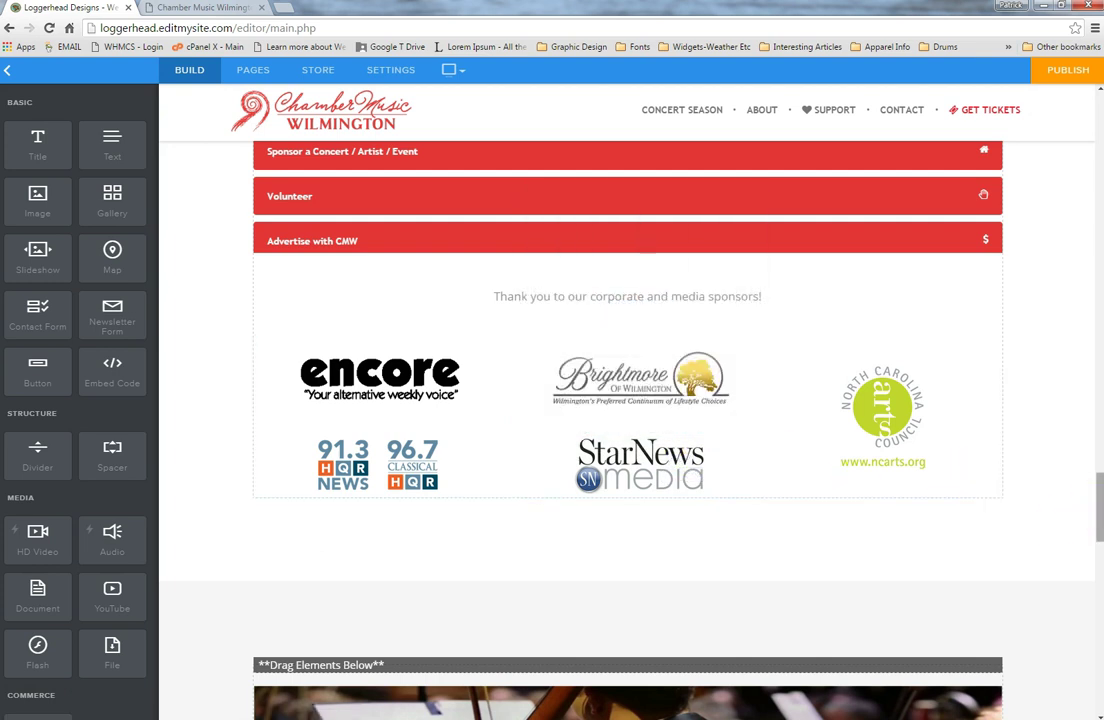
pyautogui.moveTo(1097, 497); pyautogui.dragTo(1096, 535)
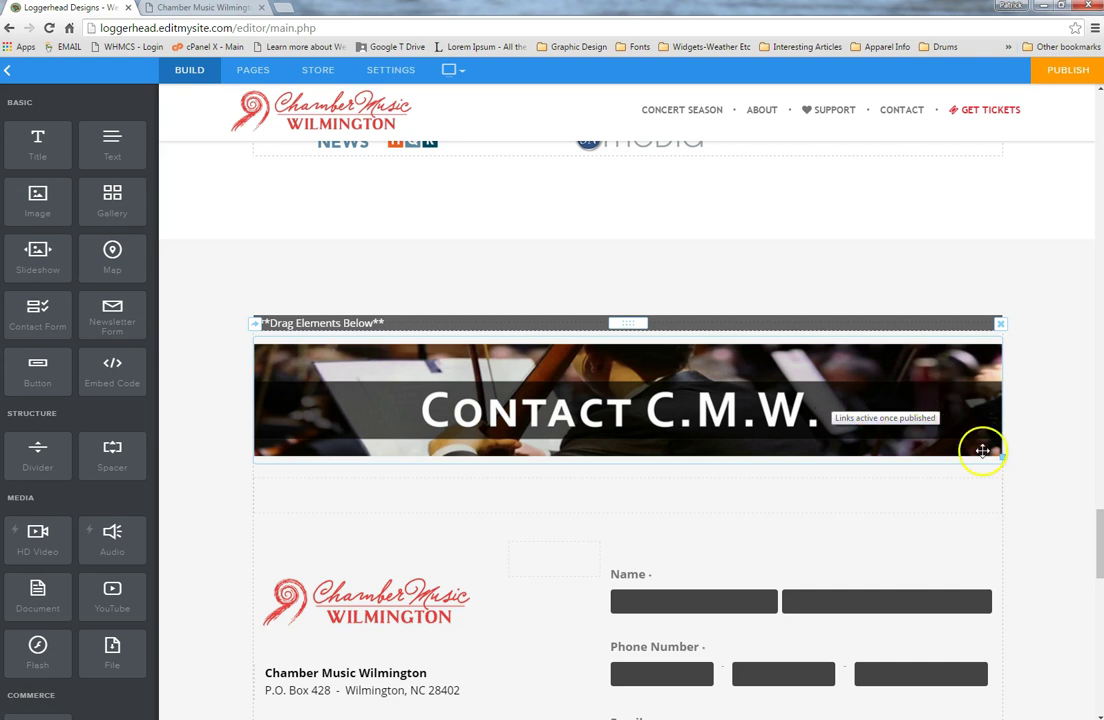
# Scroll down to the contact form and enter its form-edit mode.
pyautogui.moveTo(1098, 527); pyautogui.dragTo(1087, 568)
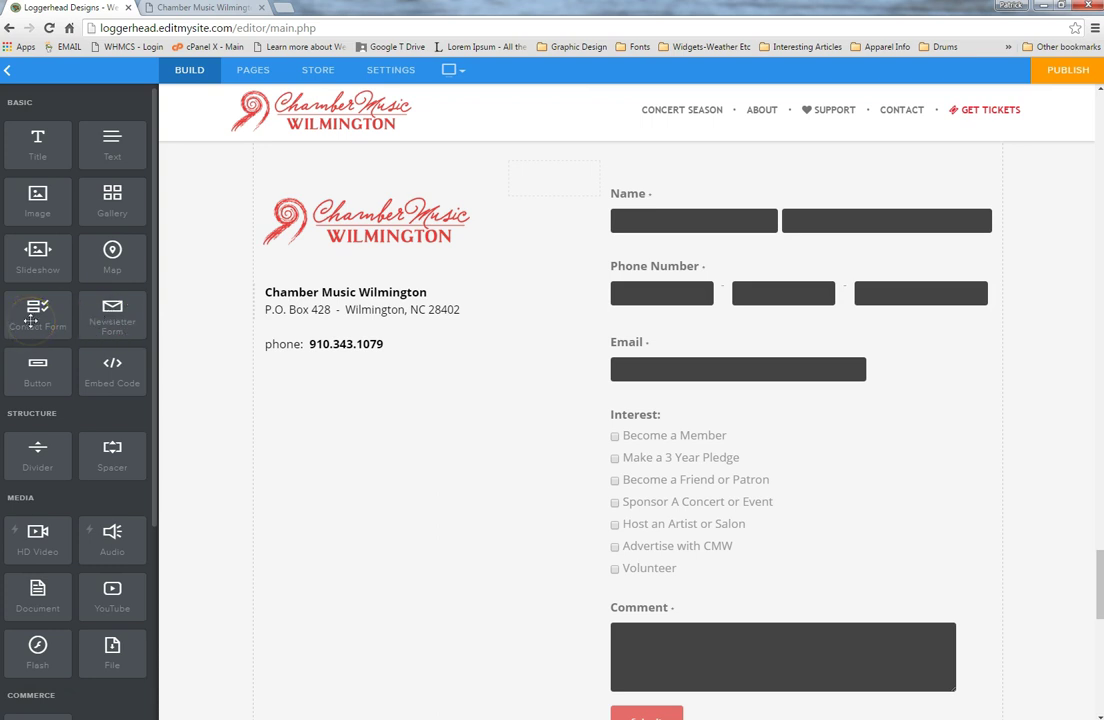
pyautogui.moveTo(31, 318); pyautogui.dragTo(819, 392)
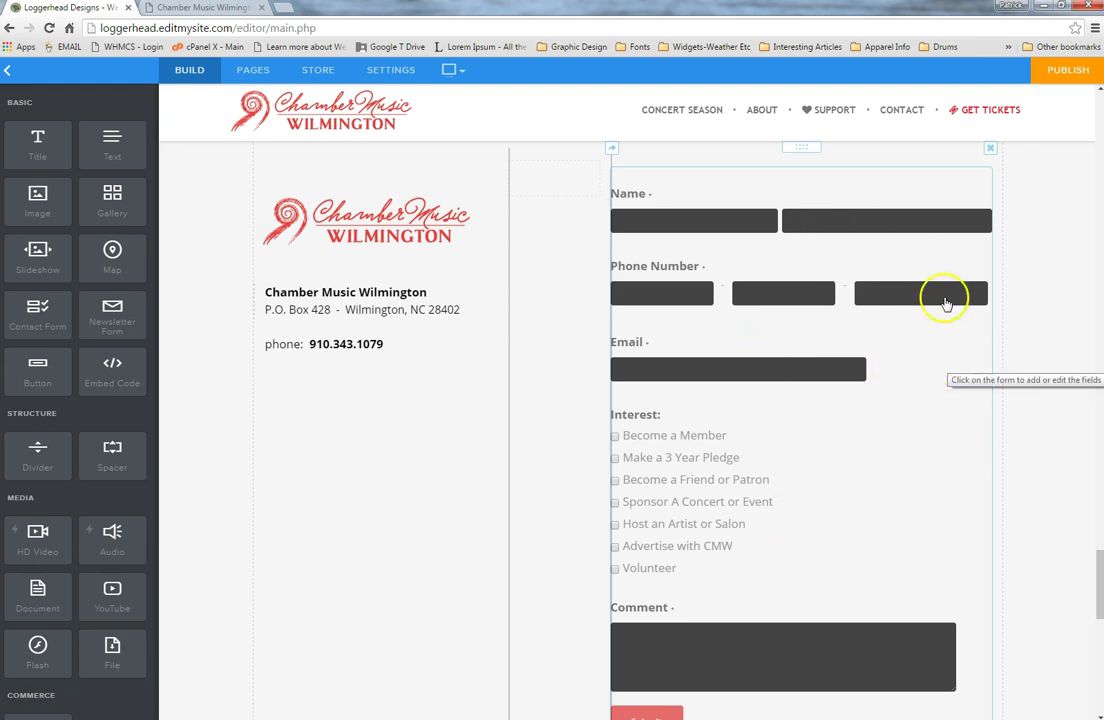
pyautogui.click(945, 354)
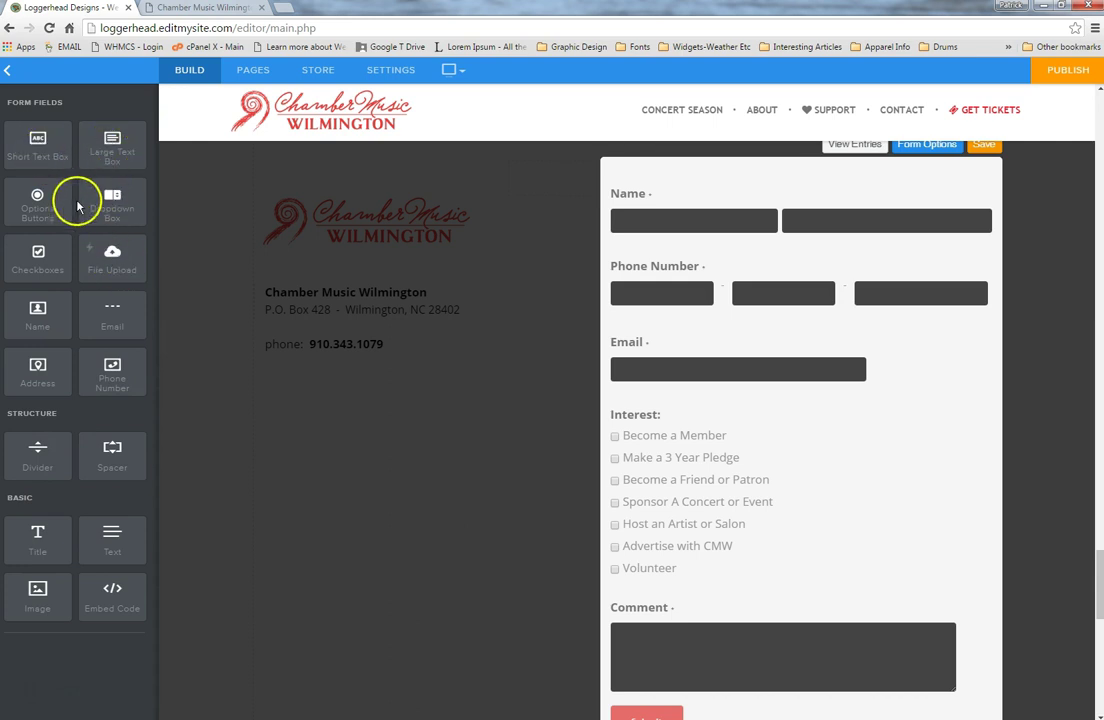
# Add an Address field below Phone Number, then delete it again.
pyautogui.moveTo(44, 163); pyautogui.dragTo(731, 374)
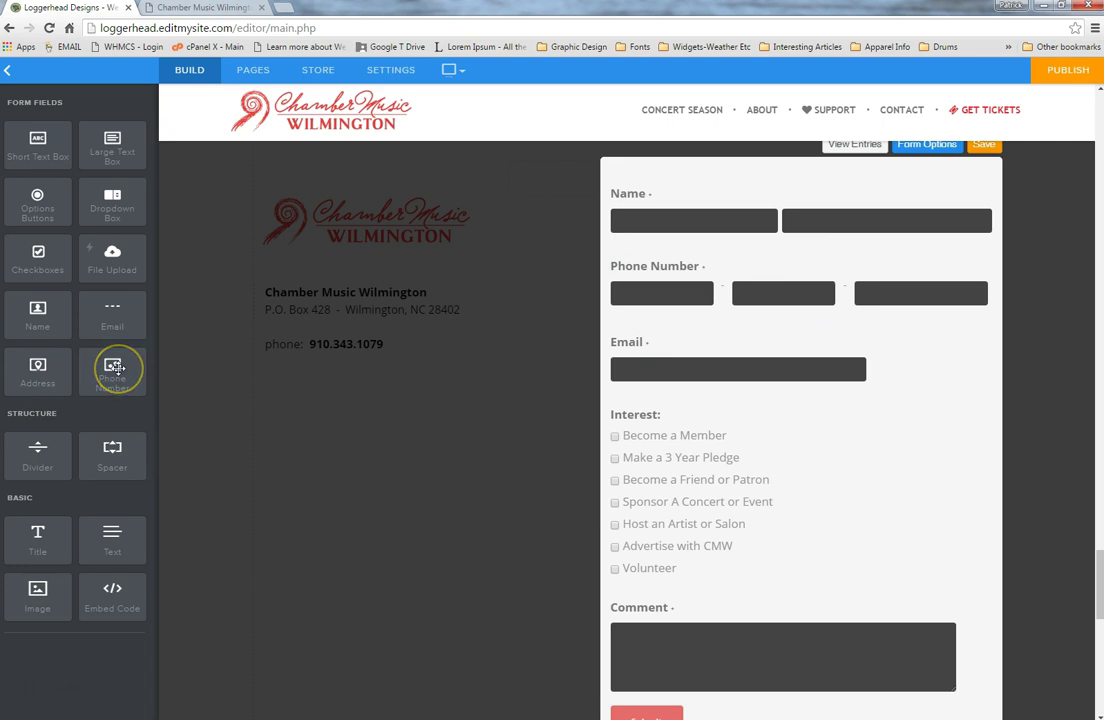
pyautogui.click(37, 370)
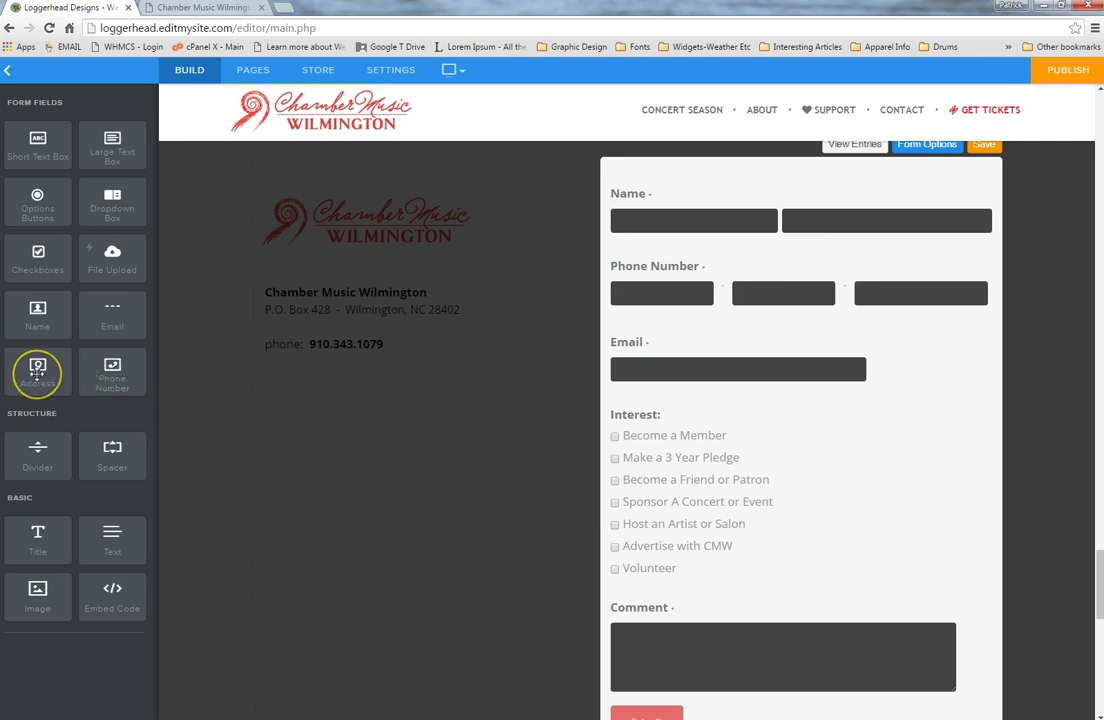
pyautogui.moveTo(37, 370); pyautogui.dragTo(797, 328)
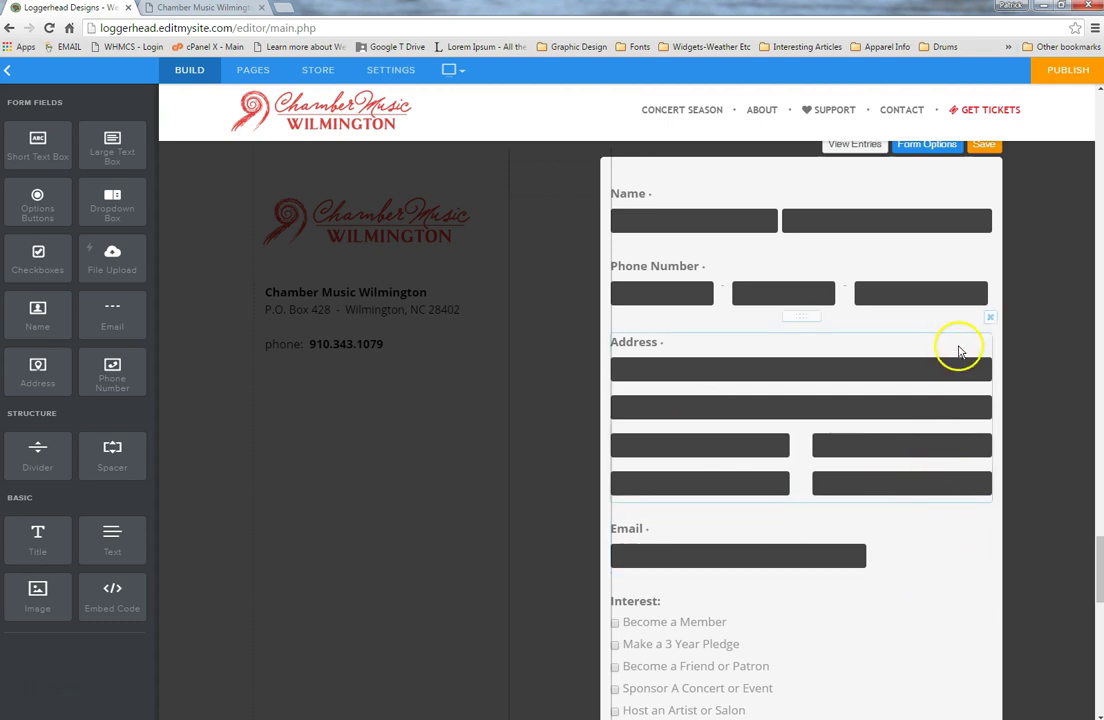
pyautogui.click(989, 317)
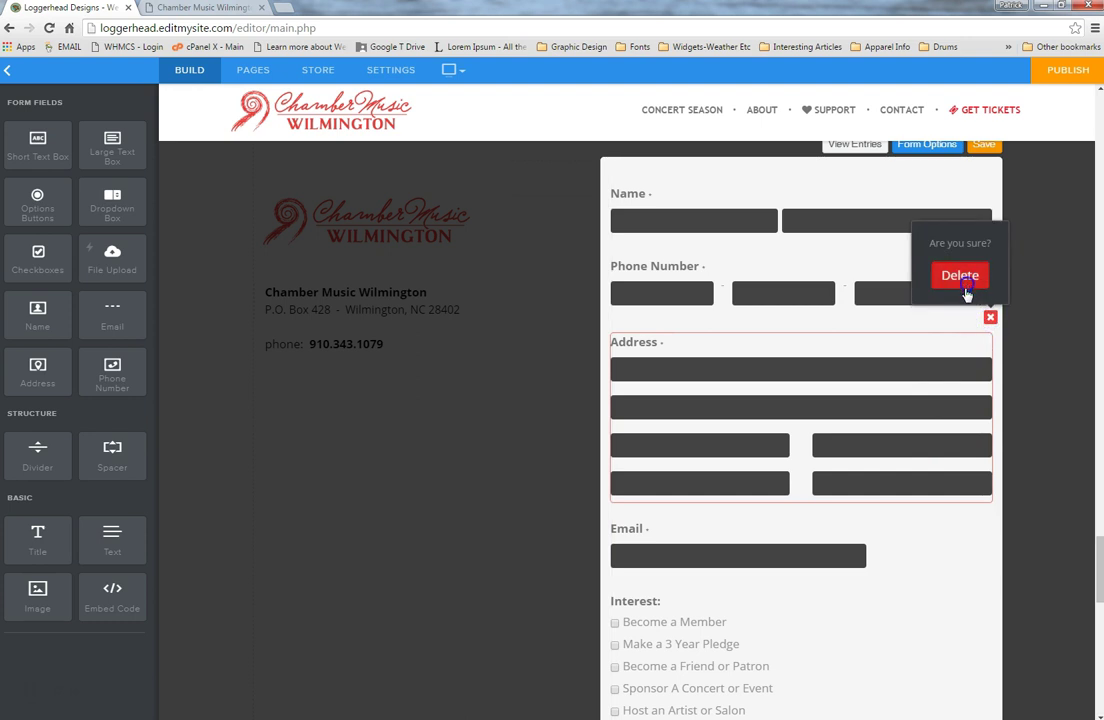
pyautogui.click(962, 286)
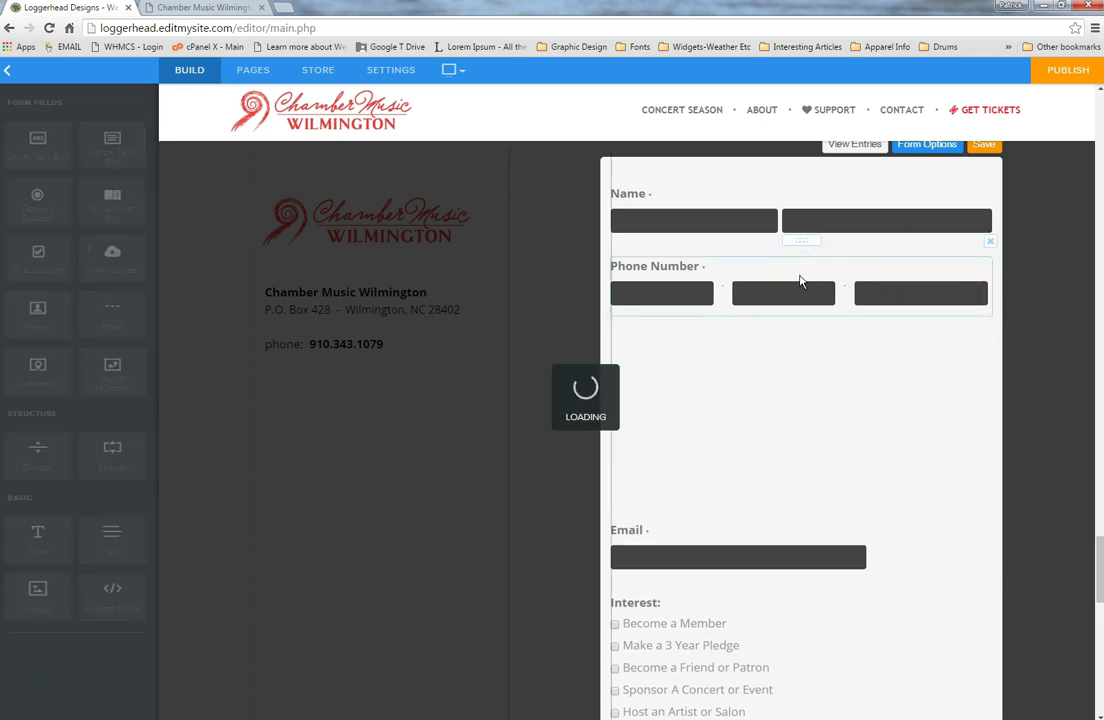
# Open the Comment field's Large Text Box settings.
pyautogui.scroll(-2, 800, 282)
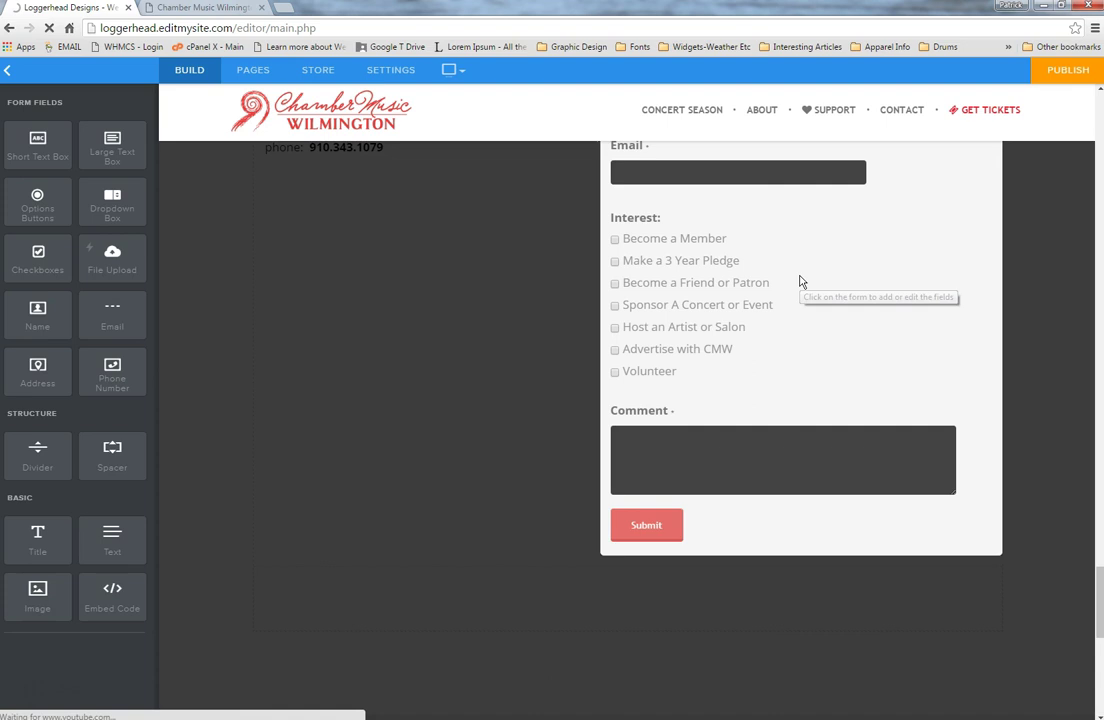
pyautogui.scroll(2, 820, 320)
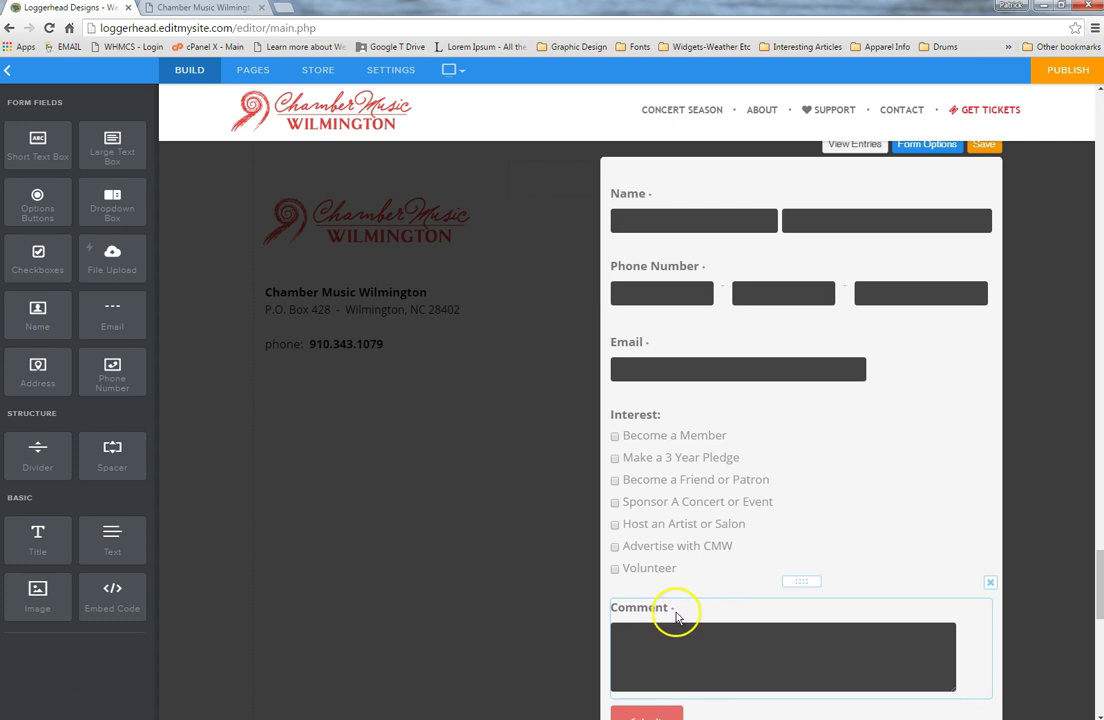
pyautogui.click(772, 616)
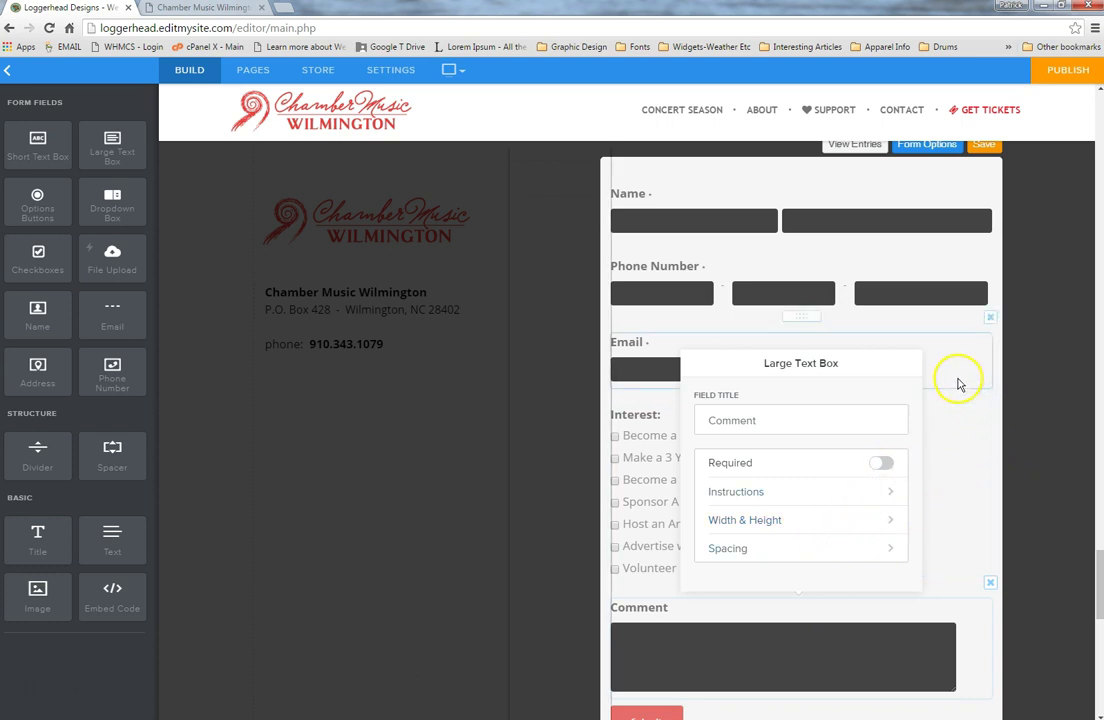
# View the Phone Number field, then open the Interest: Checkboxes settings panel.
pyautogui.click(952, 275)
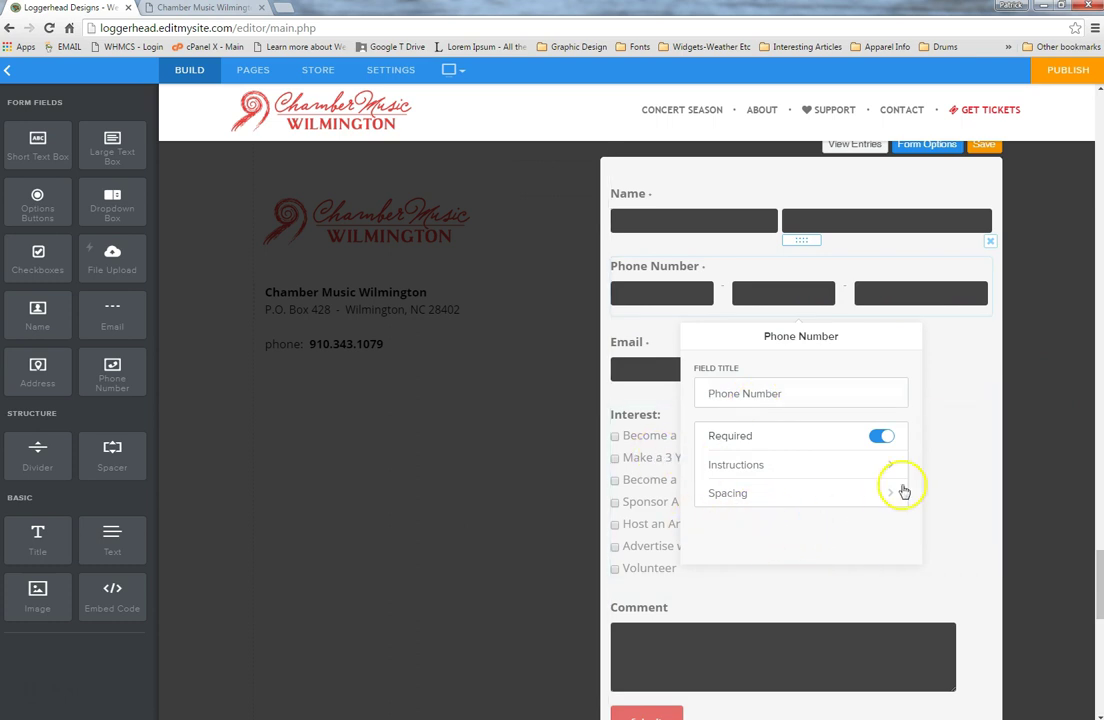
pyautogui.click(796, 492)
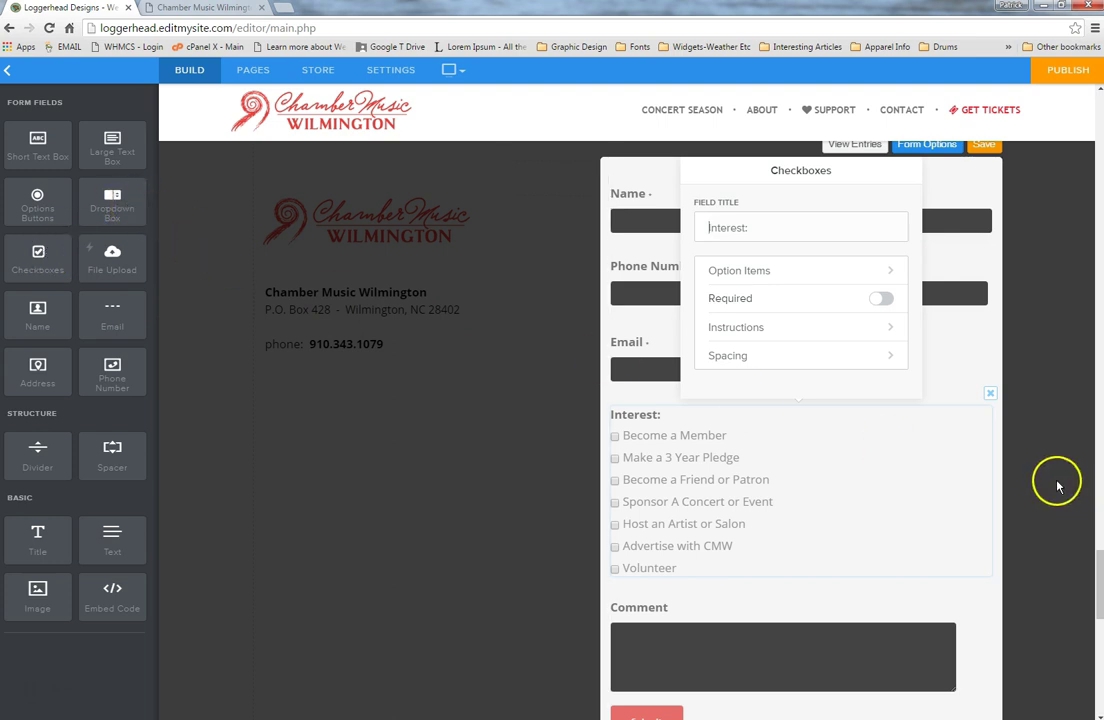
pyautogui.scroll(3, 949, 338)
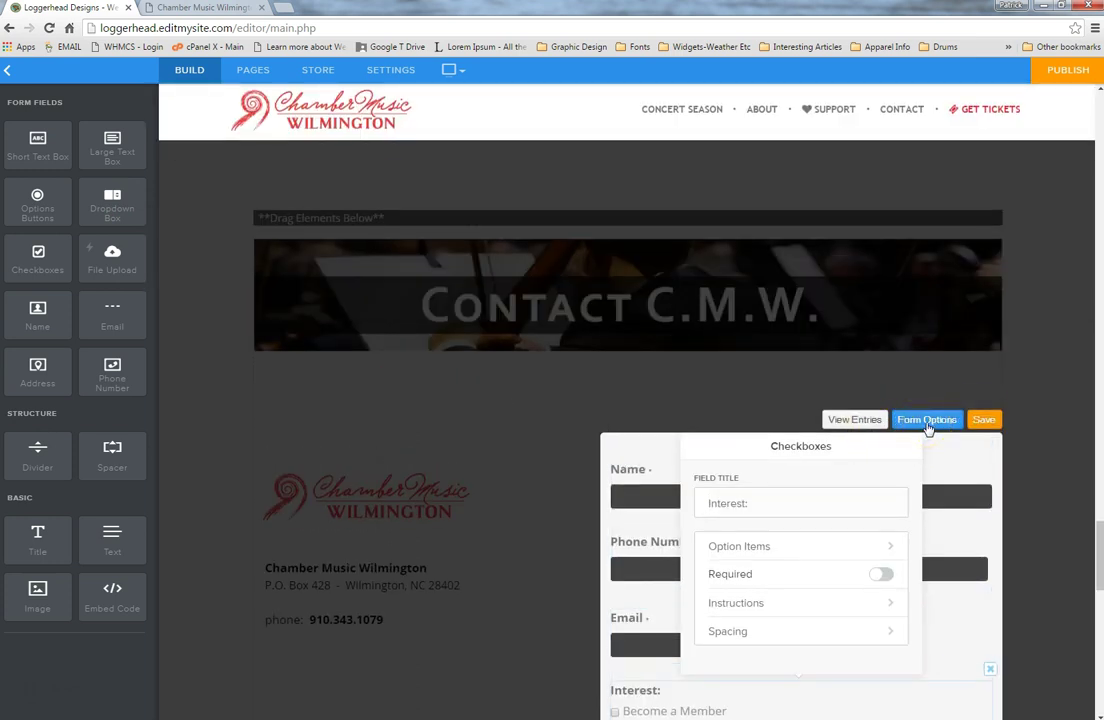
# Review the form's Confirmation message and link options, then save the contact form.
pyautogui.click(928, 421)
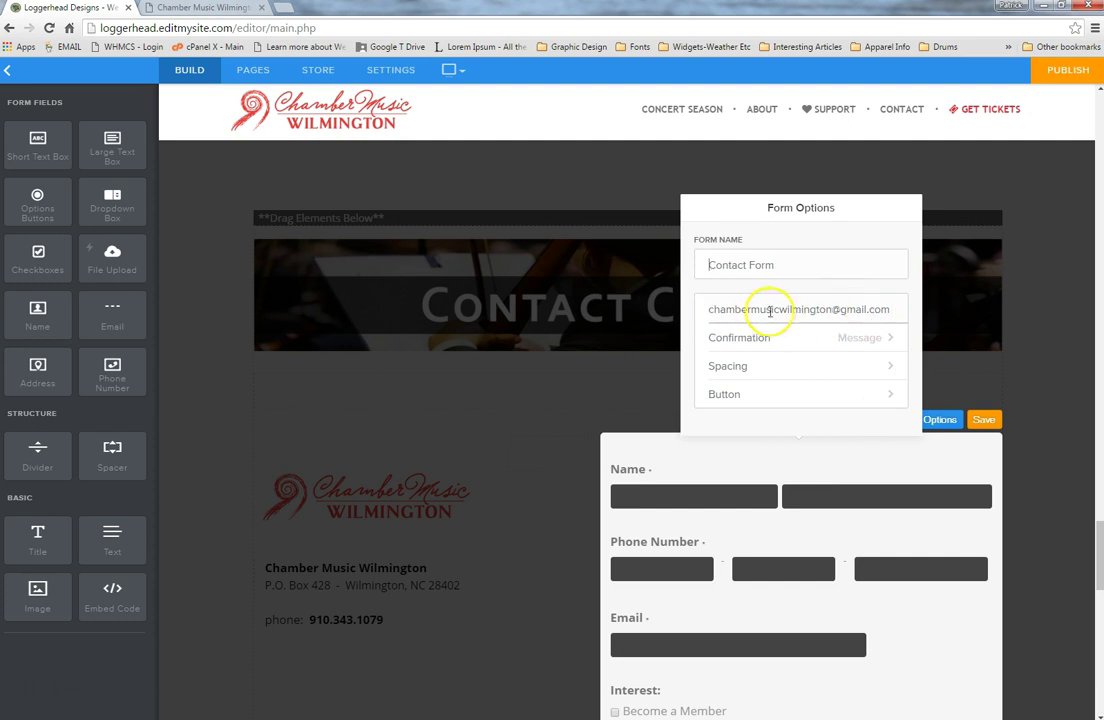
pyautogui.click(883, 343)
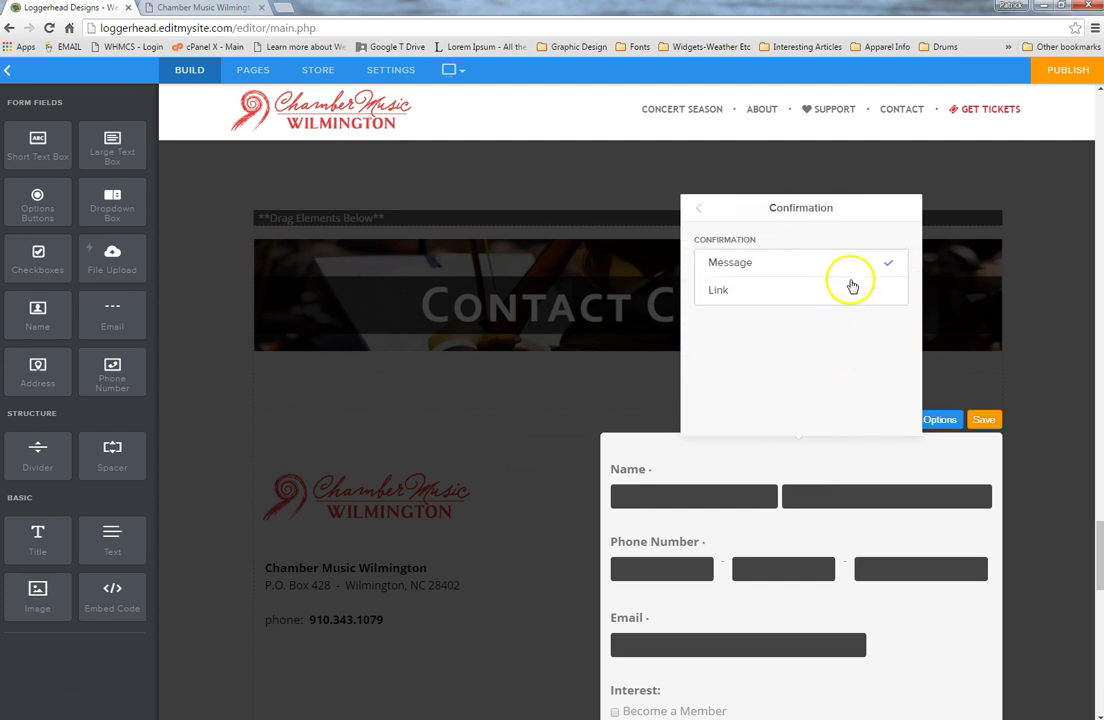
pyautogui.click(888, 268)
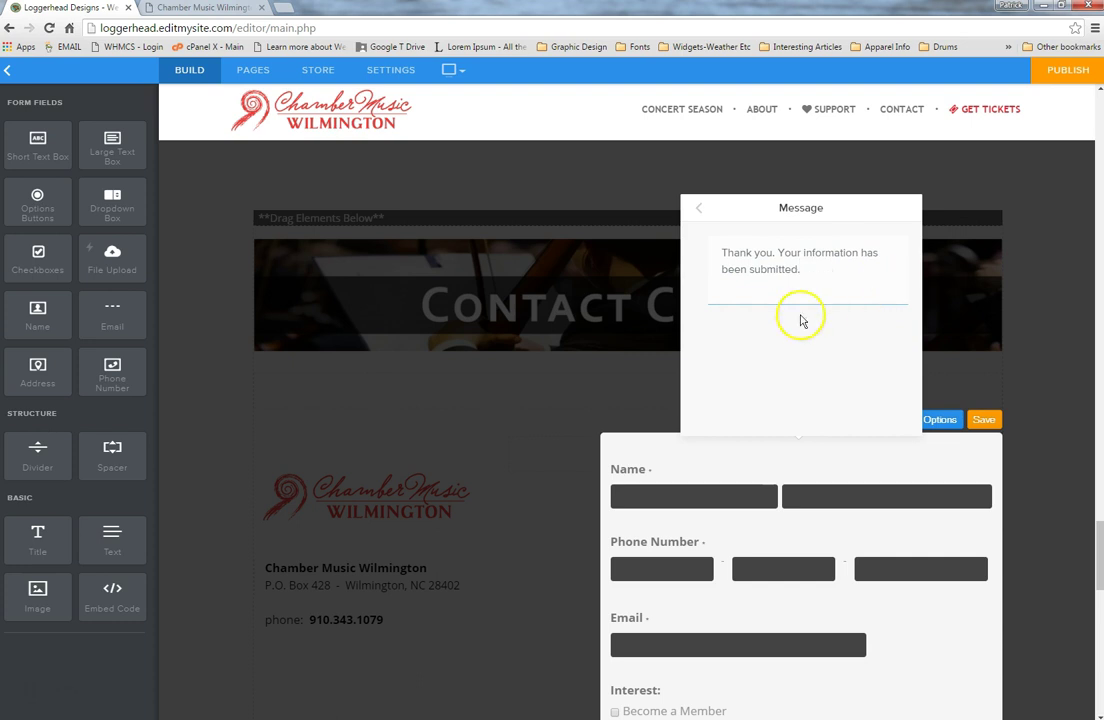
pyautogui.click(697, 211)
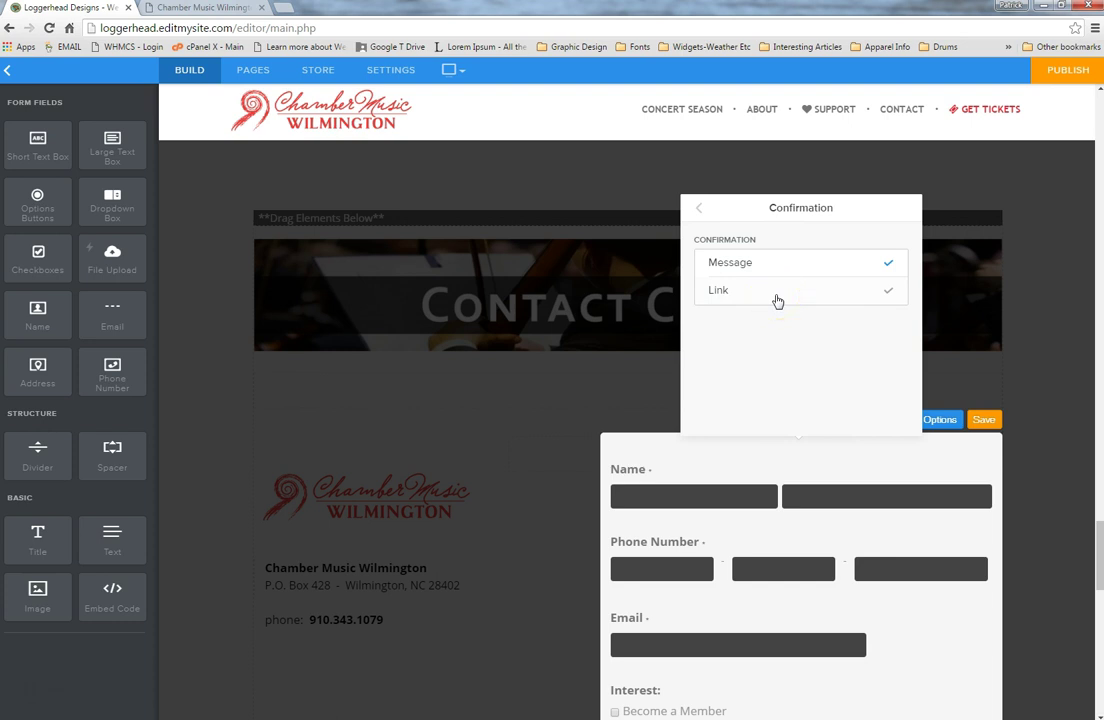
pyautogui.click(819, 298)
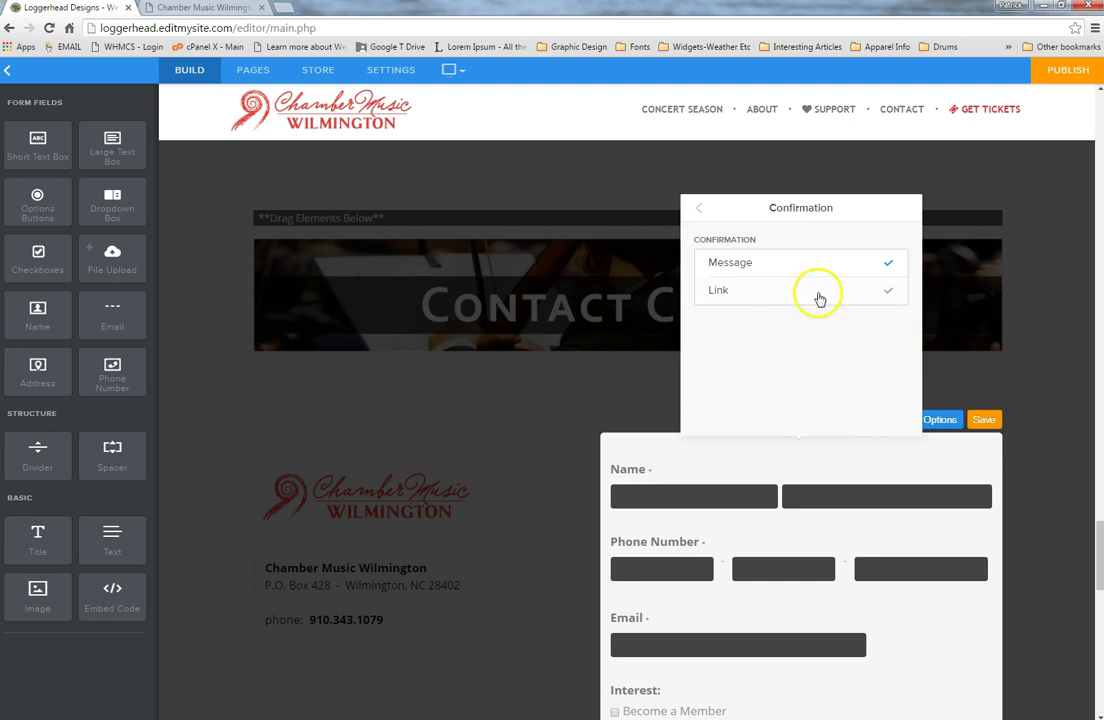
pyautogui.click(876, 300)
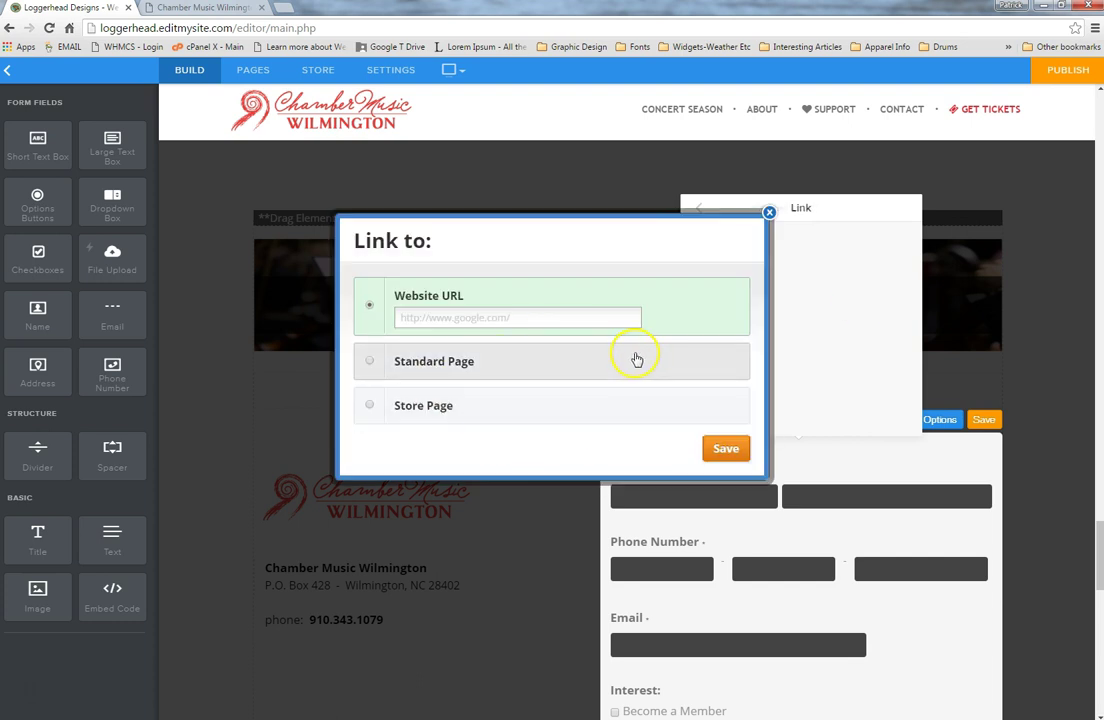
pyautogui.click(769, 215)
pyautogui.click(699, 212)
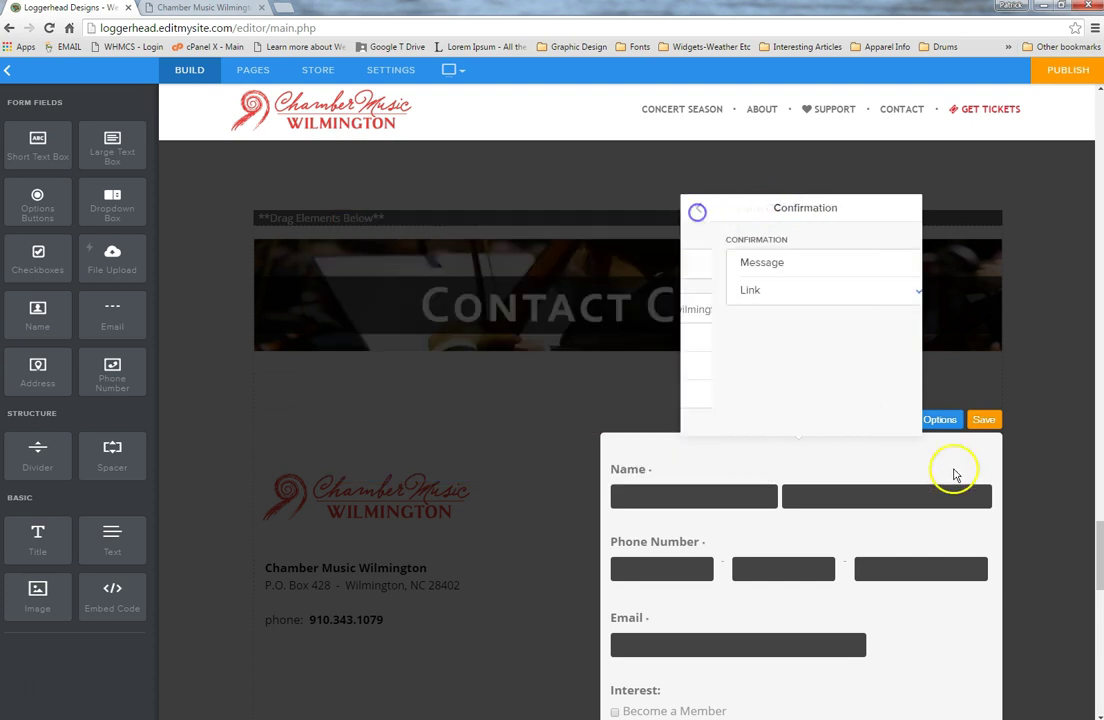
pyautogui.click(984, 420)
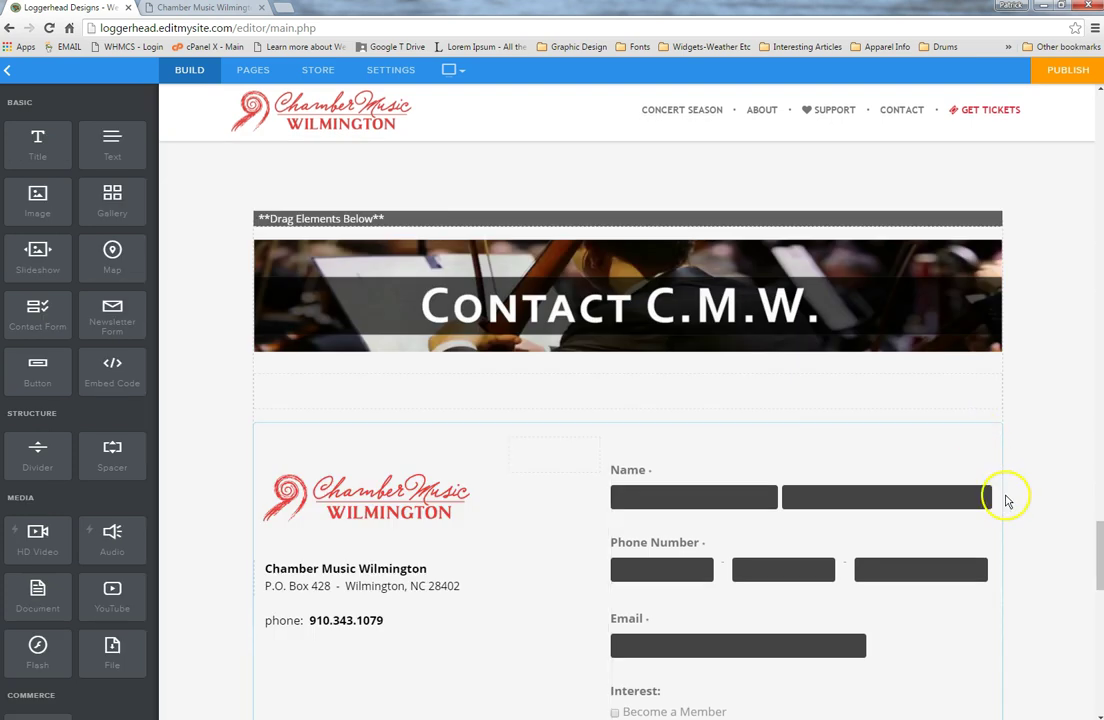
# Scroll up to the home concert slideshow and open its Slideshow settings.
pyautogui.scroll(-3, 1046, 446)
pyautogui.scroll(3, 1046, 444)
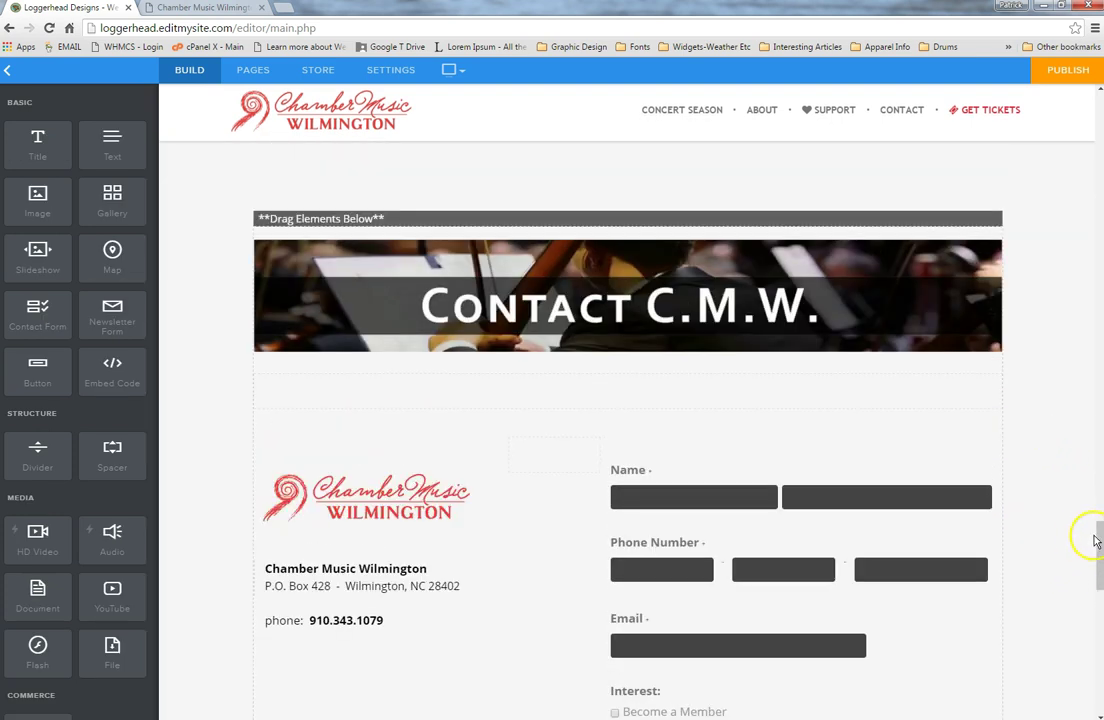
pyautogui.moveTo(1097, 548); pyautogui.dragTo(1097, 108)
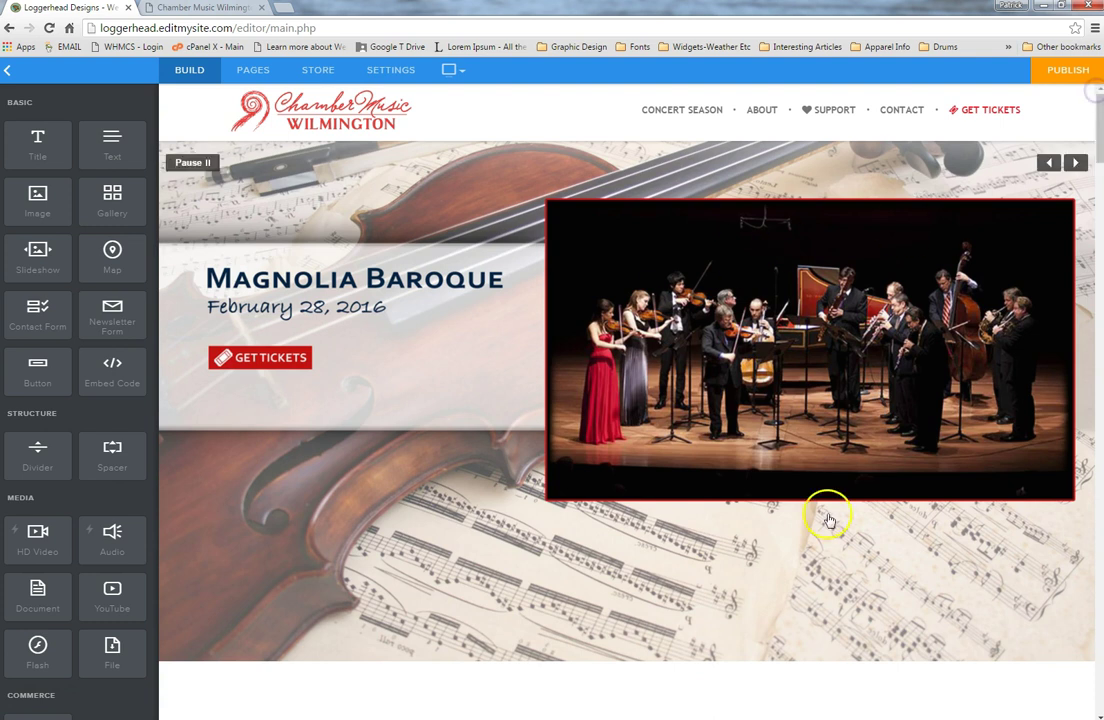
pyautogui.click(553, 487)
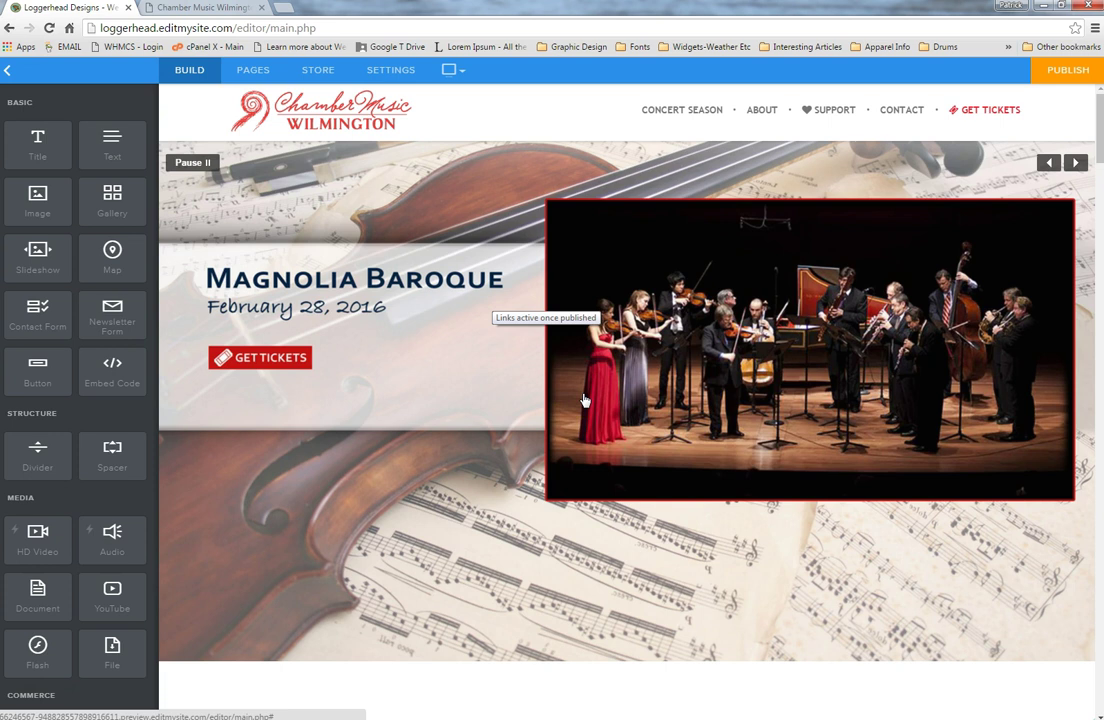
pyautogui.click(592, 652)
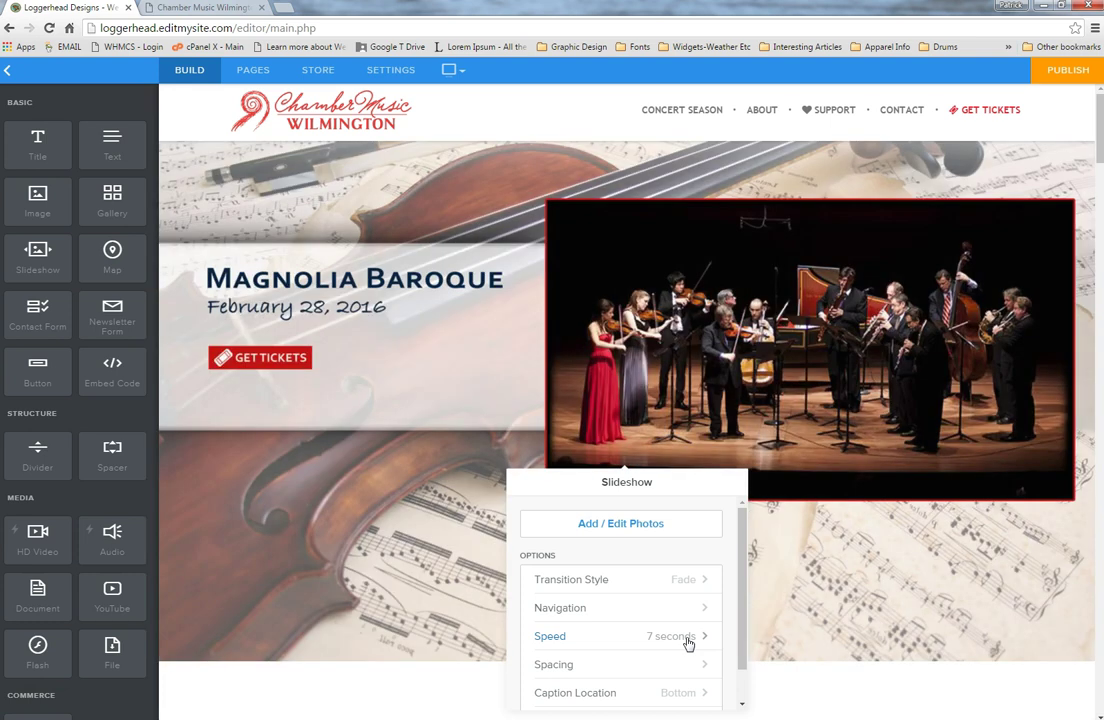
# Review transition styles, keep Fade, and list the Magnolia Baroque and Enso String Quartet slides.
pyautogui.click(678, 665)
pyautogui.click(689, 580)
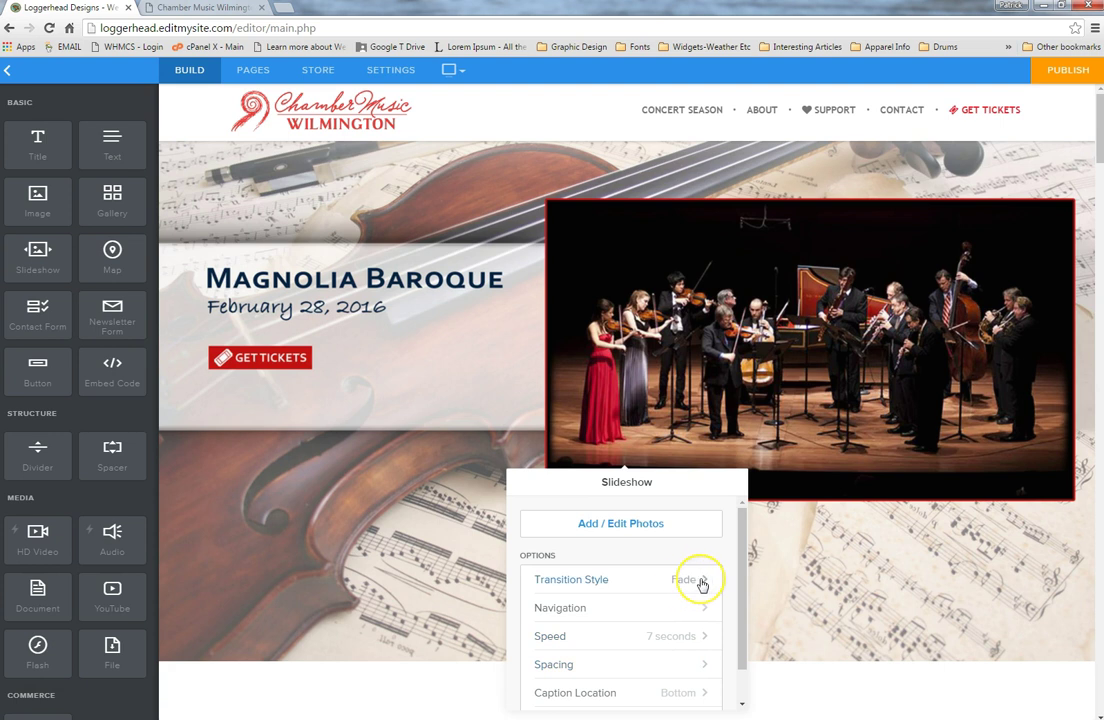
pyautogui.click(697, 581)
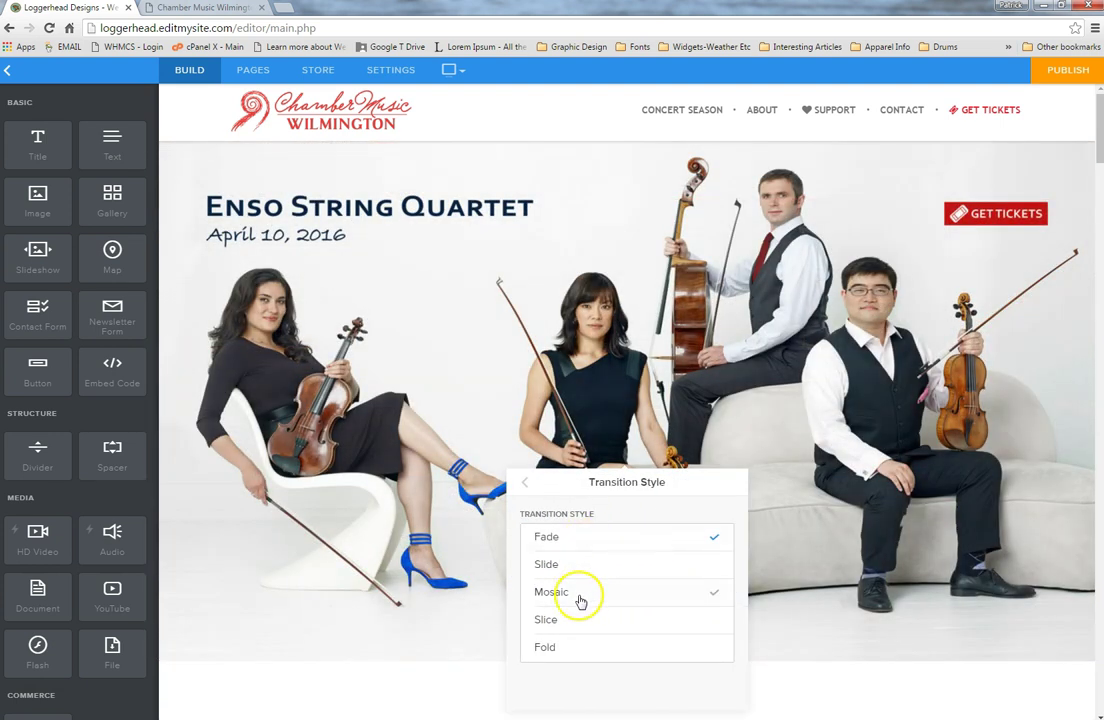
pyautogui.click(528, 486)
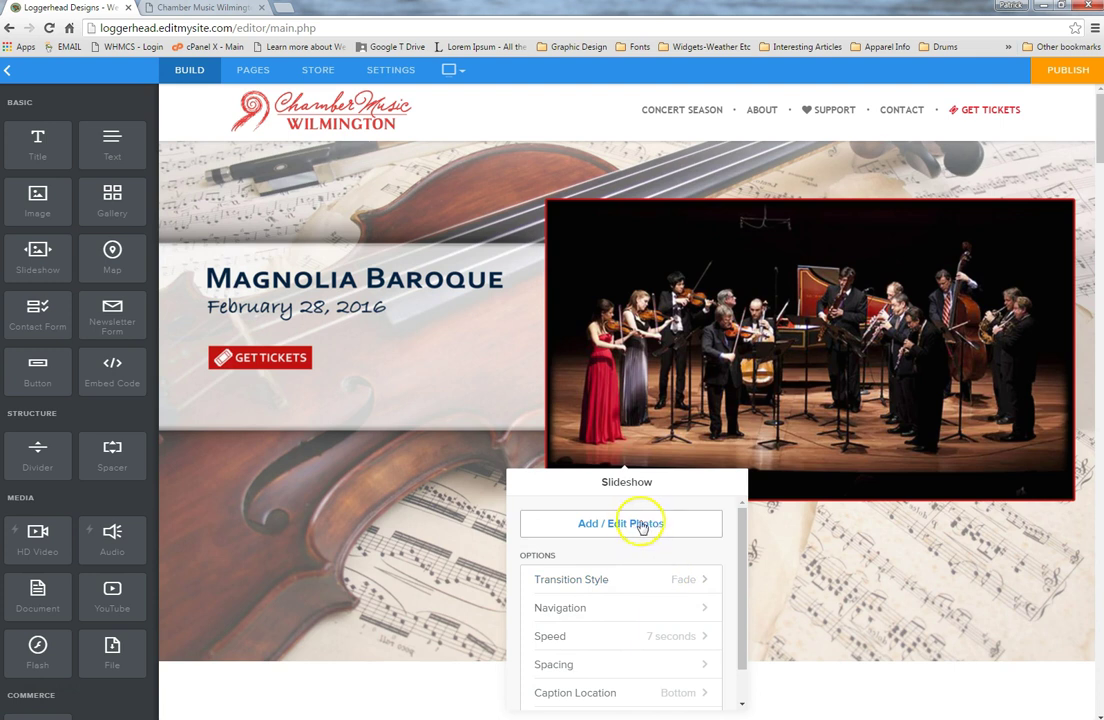
pyautogui.click(635, 526)
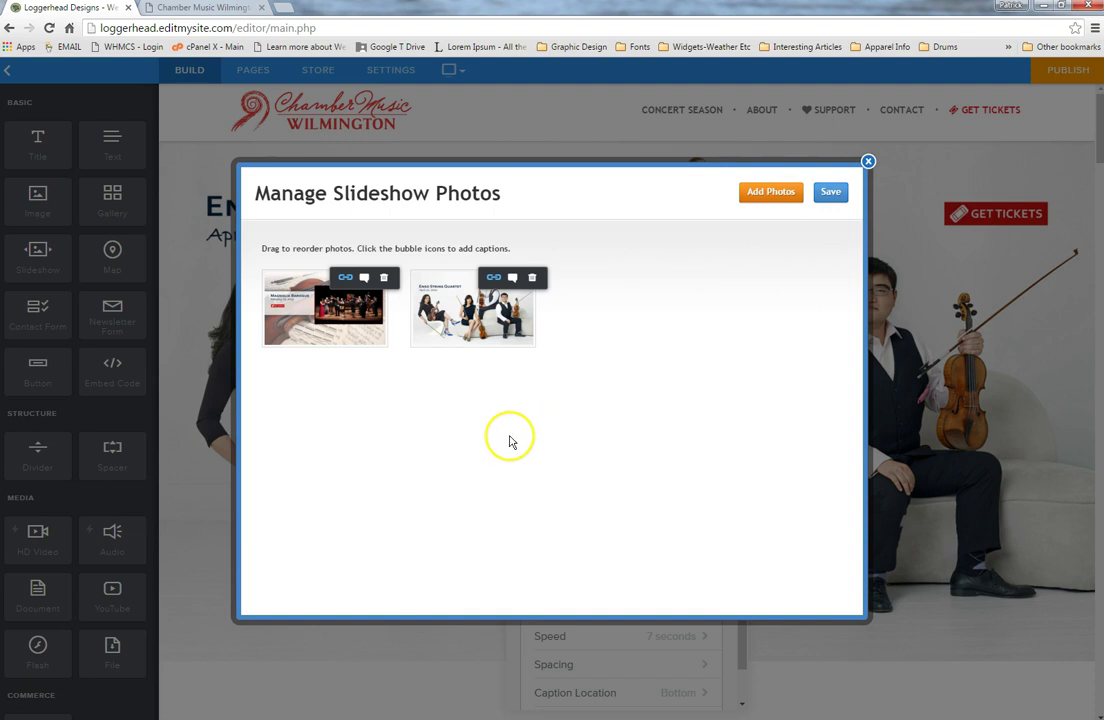
# Move the Enso String Quartet photo first, delete the Magnolia Baroque slide, and save.
pyautogui.moveTo(455, 300)
pyautogui.mouseDown()
pyautogui.moveTo(365, 282)
pyautogui.moveTo(326, 296)
pyautogui.moveTo(470, 308)
pyautogui.mouseUp()
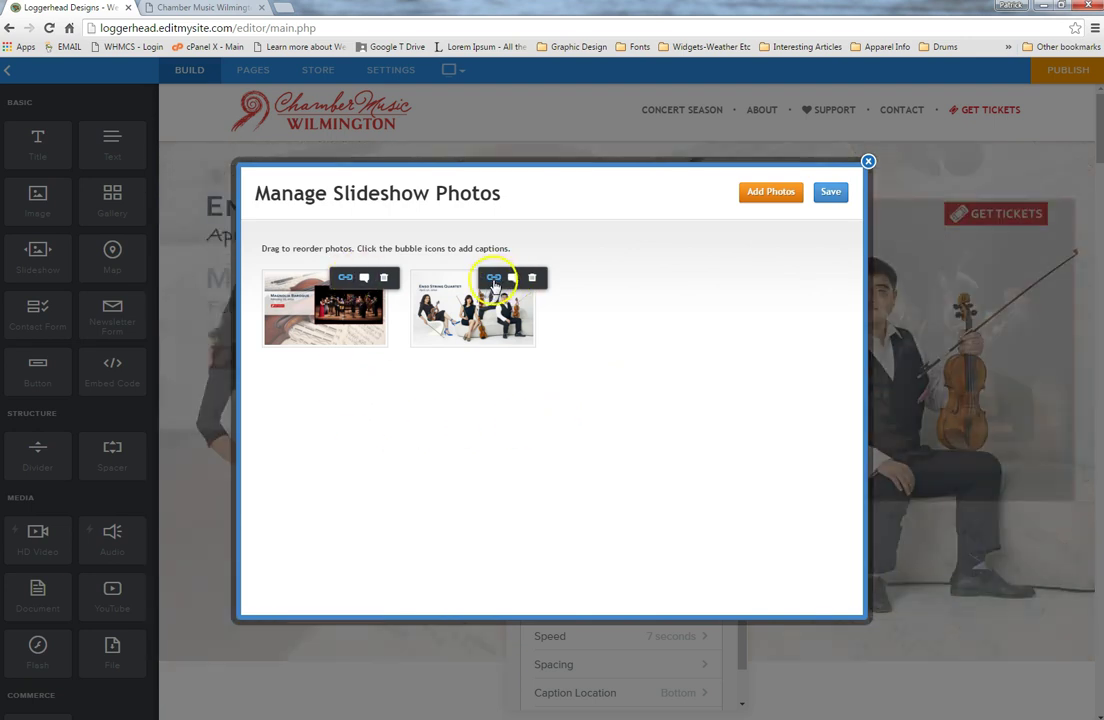
pyautogui.click(345, 278)
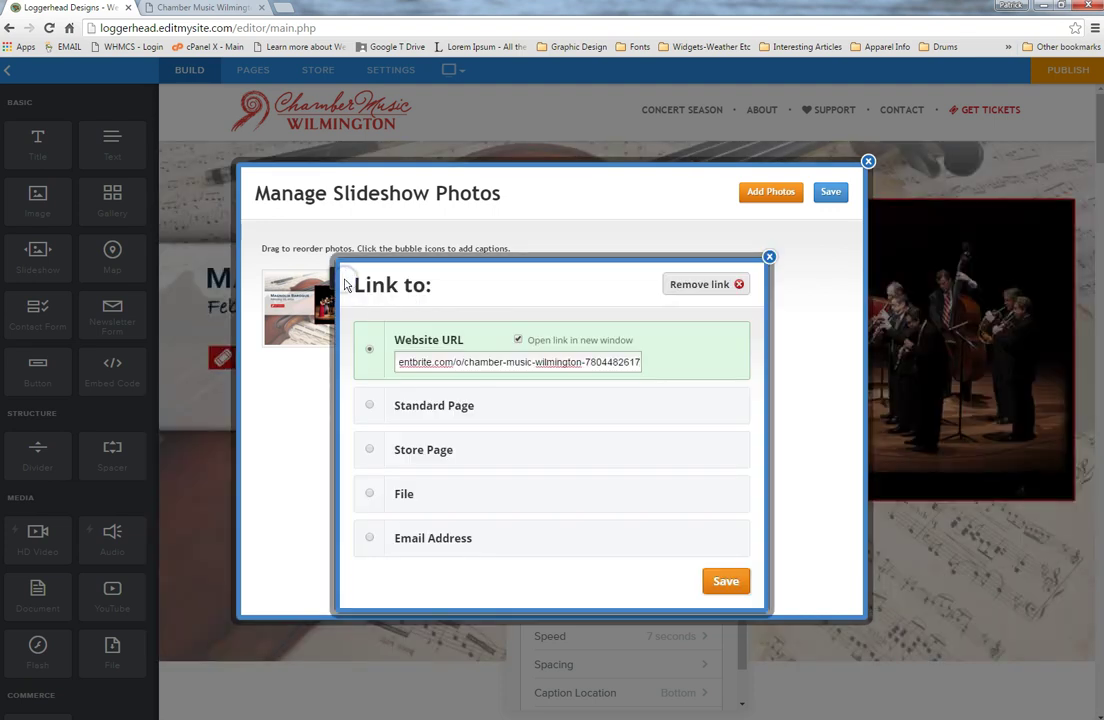
pyautogui.moveTo(428, 372); pyautogui.dragTo(638, 375)
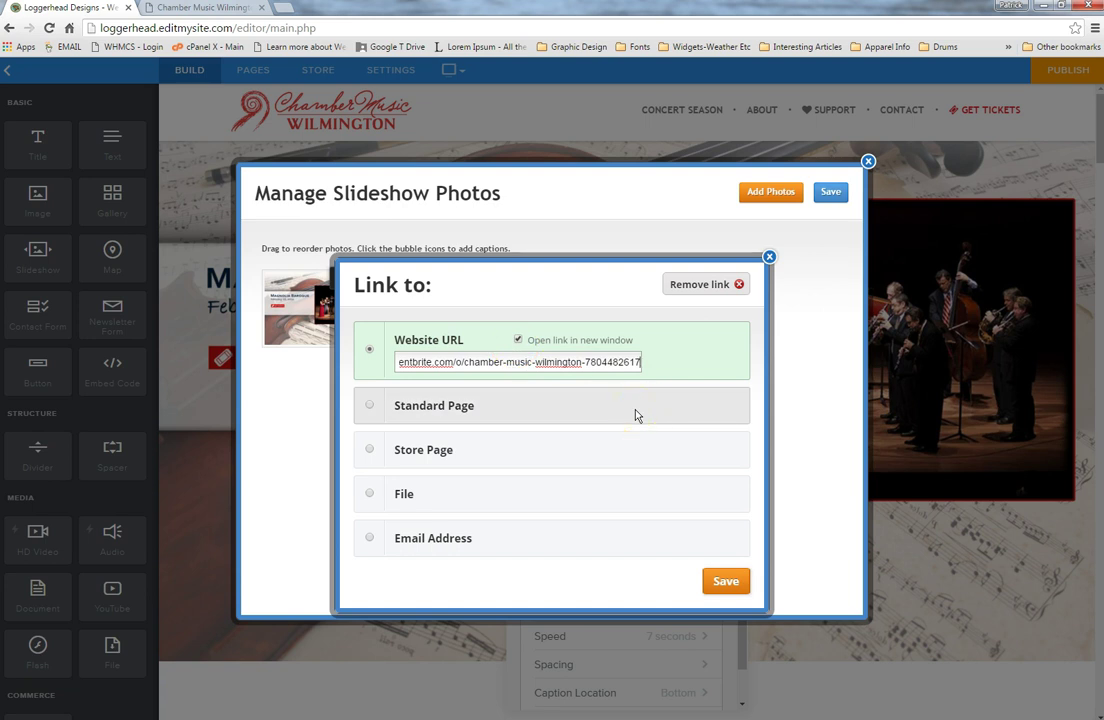
pyautogui.click(769, 257)
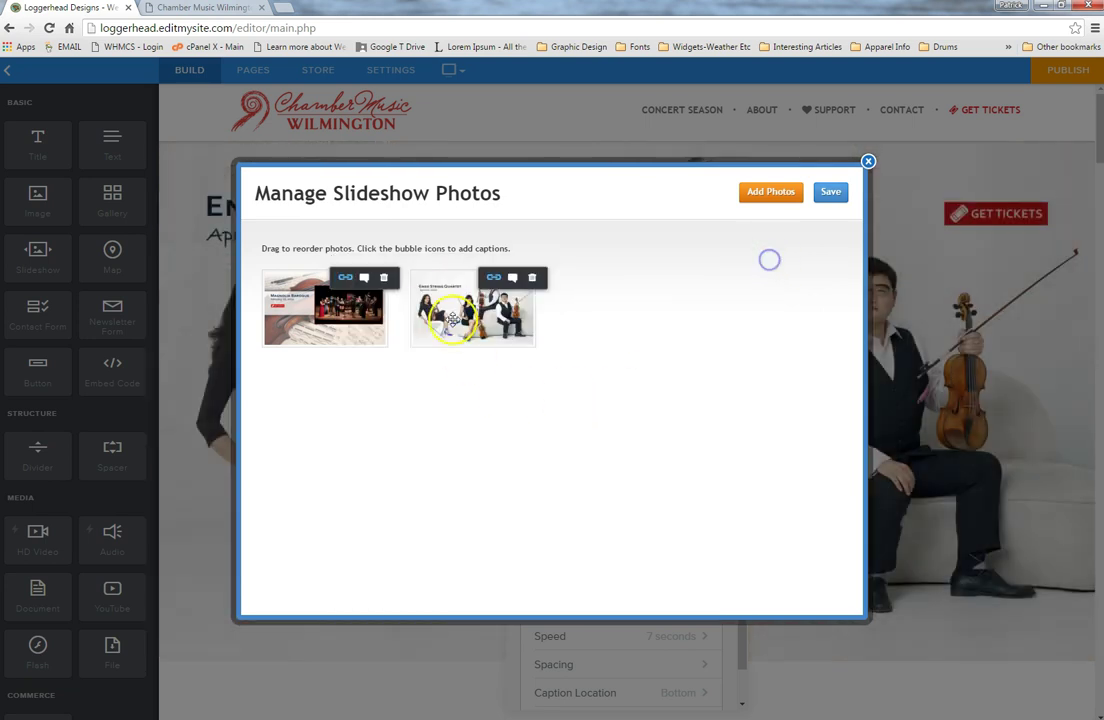
pyautogui.click(384, 279)
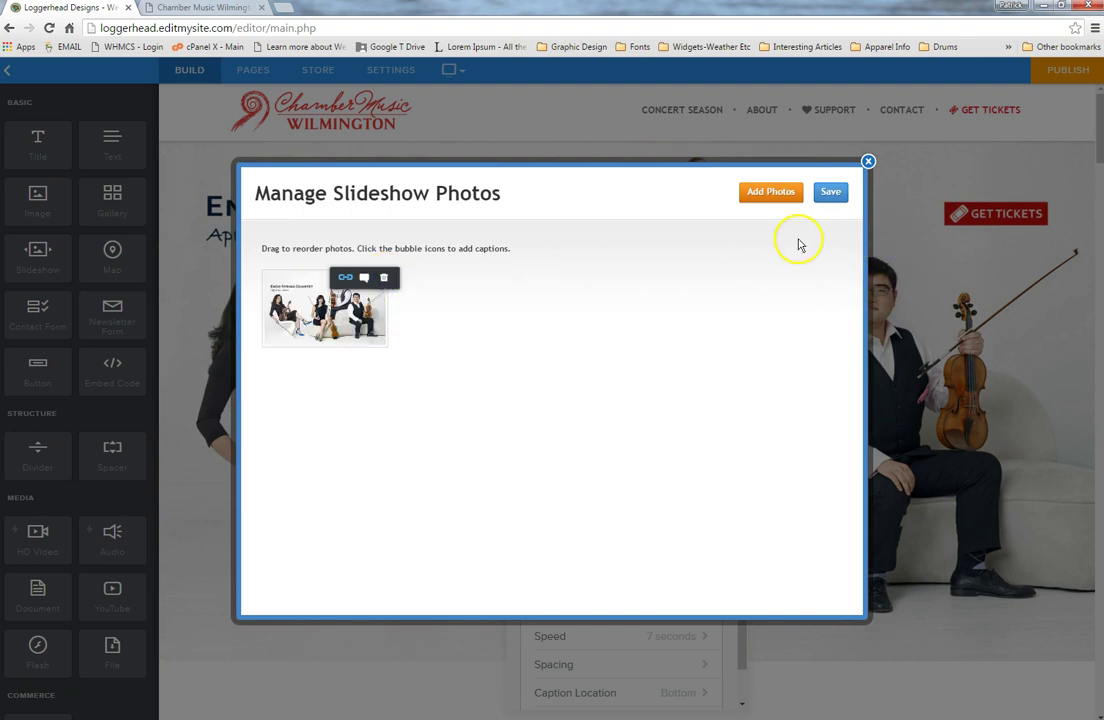
pyautogui.click(833, 193)
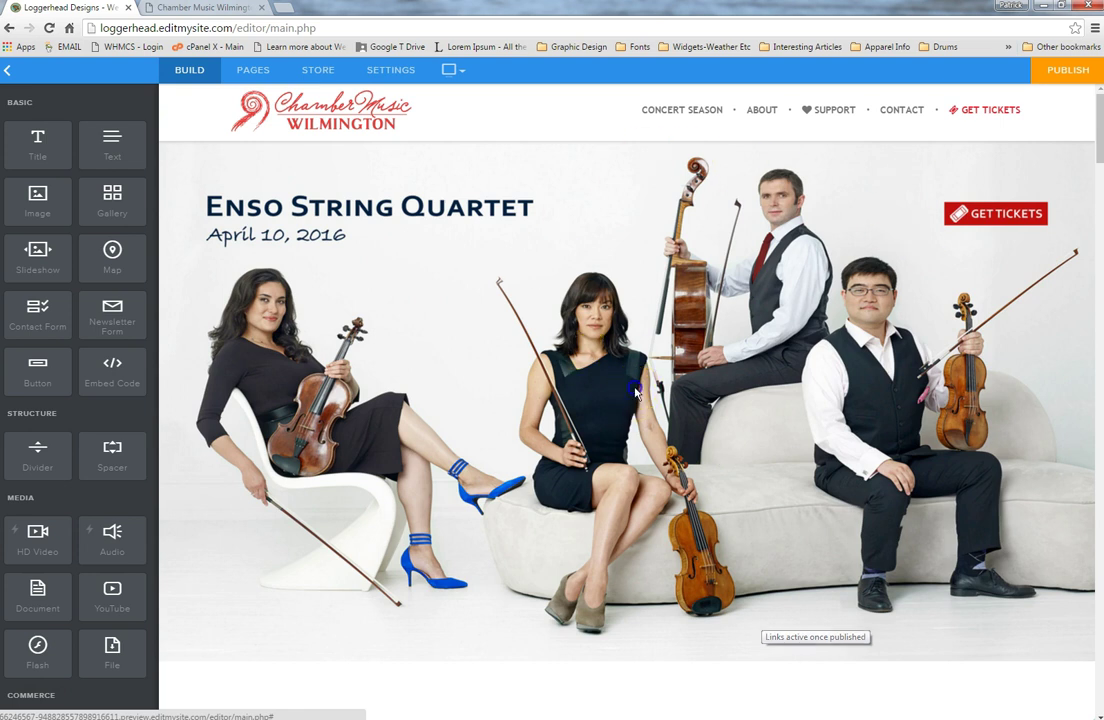
# Confirm the slideshow holds only the quartet photo, then switch to Main Banner - Enso String.psd in Photoshop.
pyautogui.click(550, 338)
pyautogui.click(636, 528)
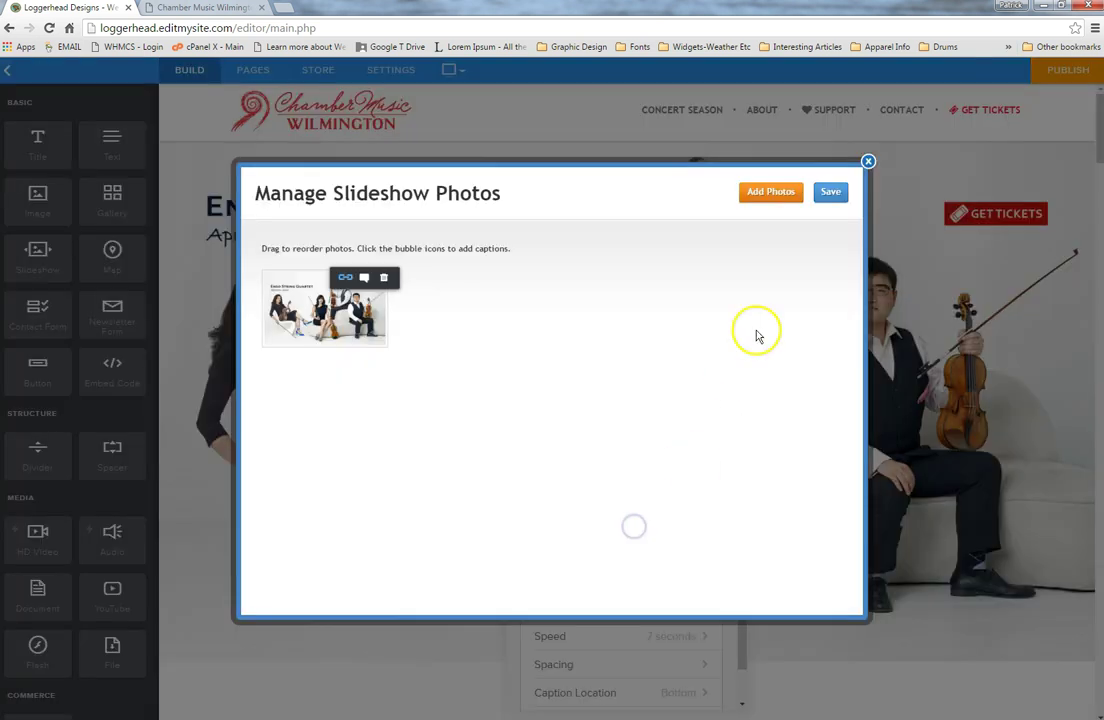
pyautogui.click(869, 163)
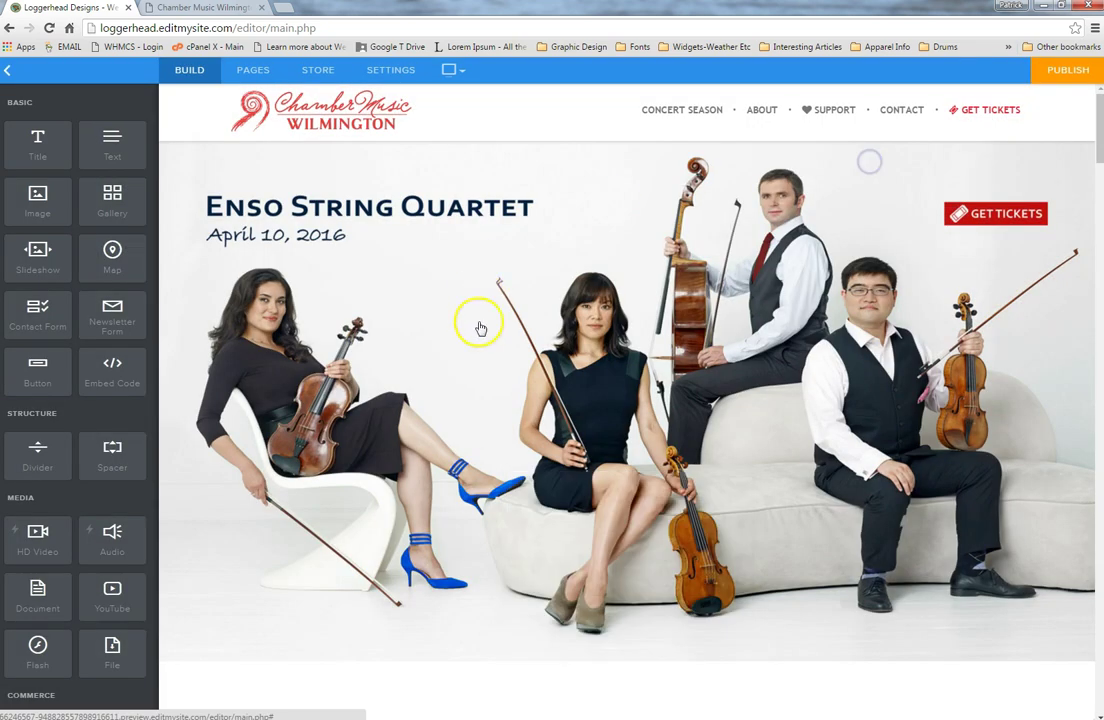
pyautogui.click(501, 357)
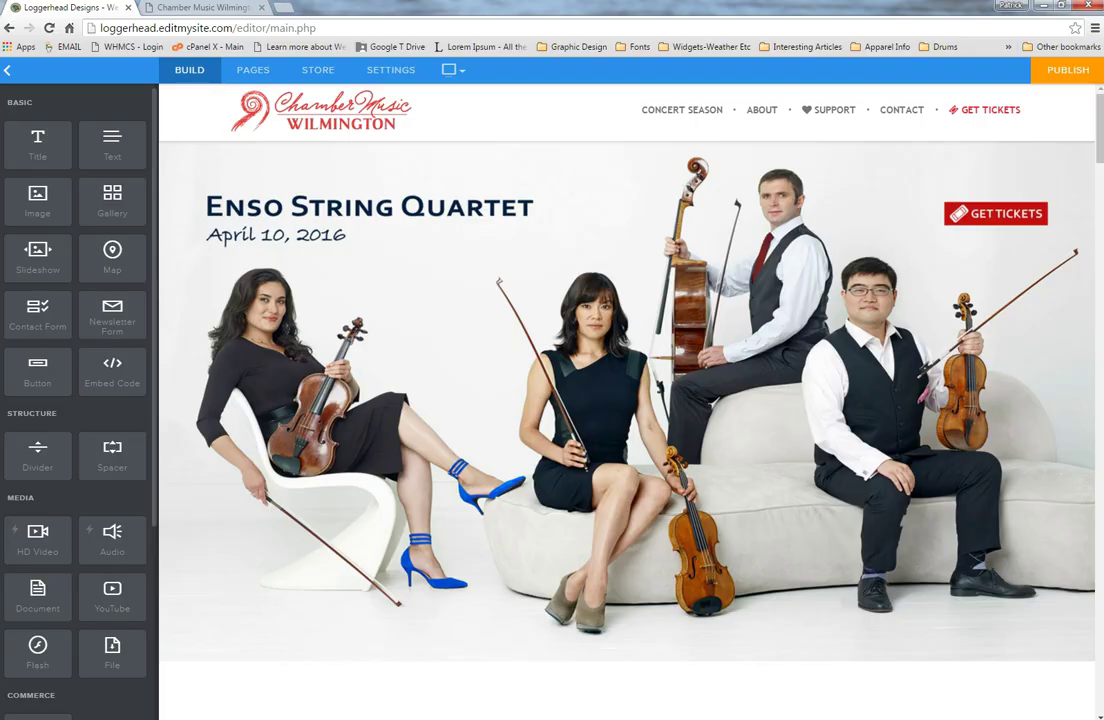
pyautogui.hotkey('alt', 'Tab')
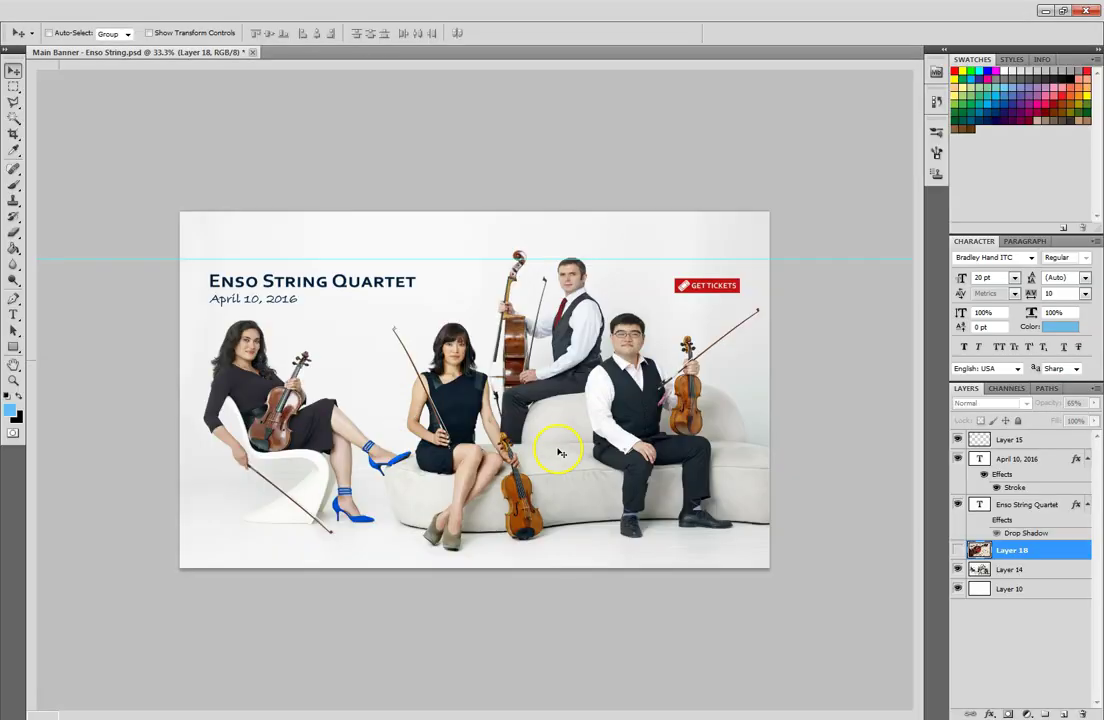
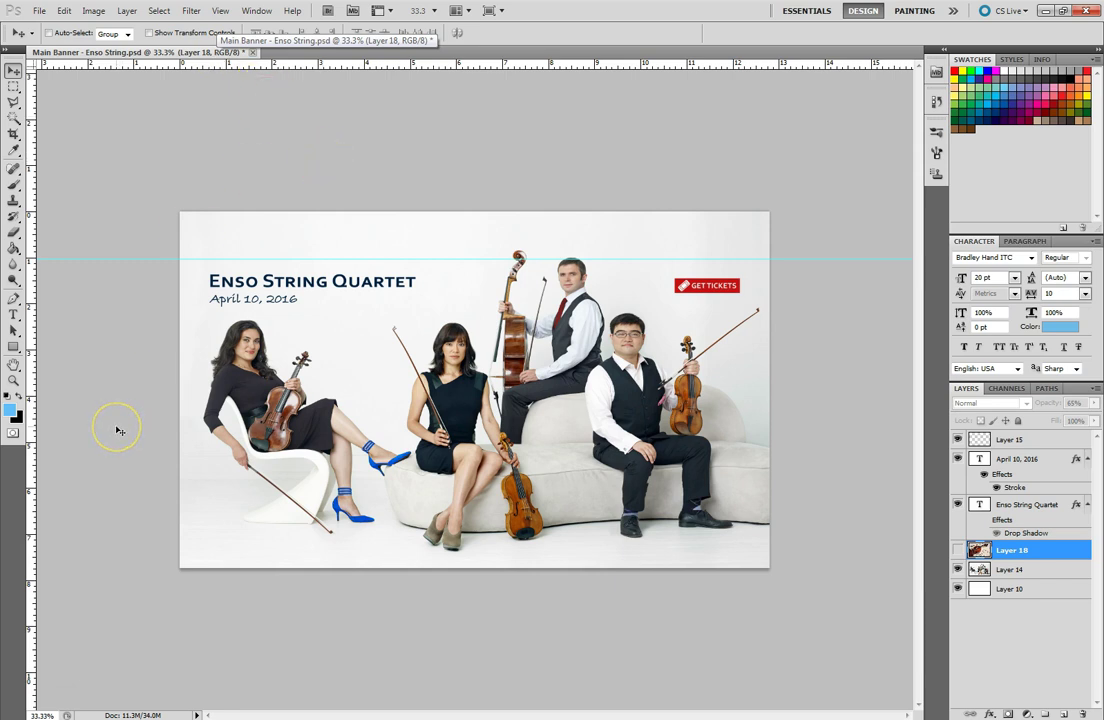
# Switch from Photoshop to the Chrome window showing the Weebly site editor.
pyautogui.hotkey('alt', 'Tab')
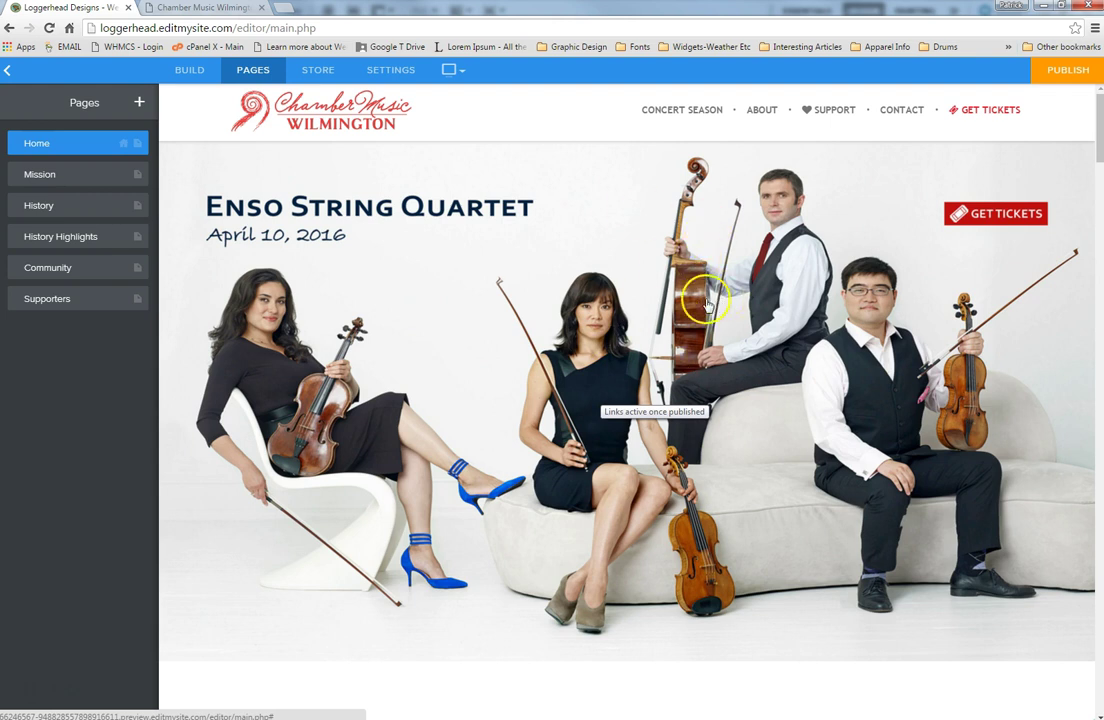
# Show the BUILD element palette for the home page.
pyautogui.click(190, 70)
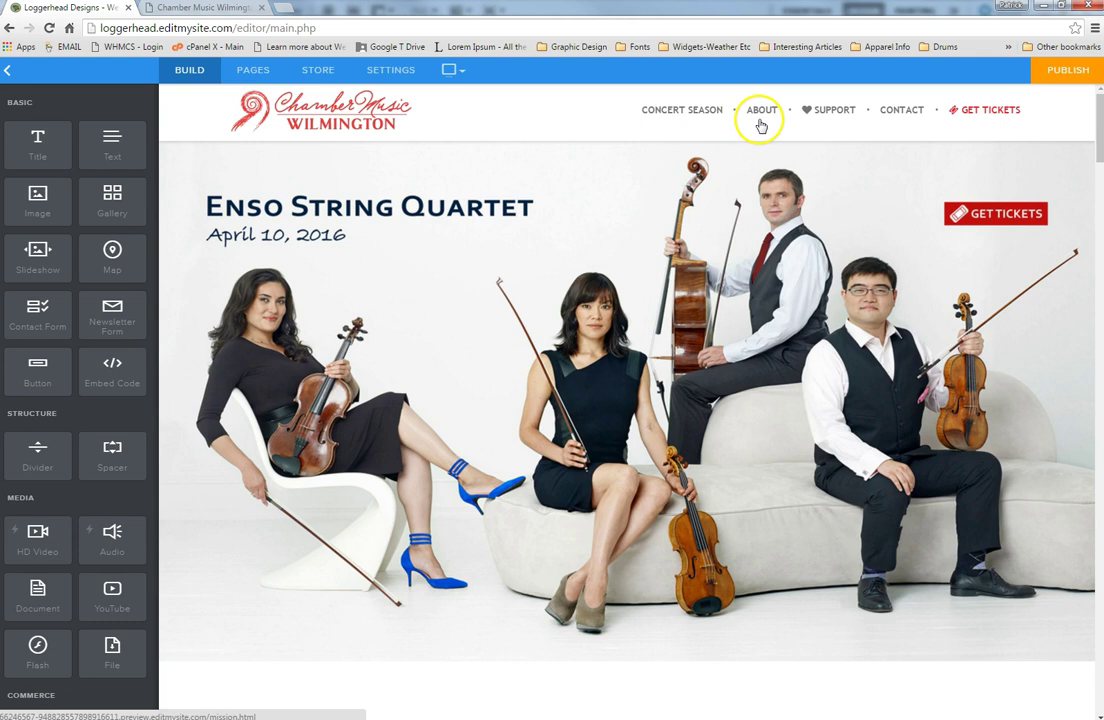
# Switch to the live Chamber Music Wilmington site's browser tab.
pyautogui.click(237, 9)
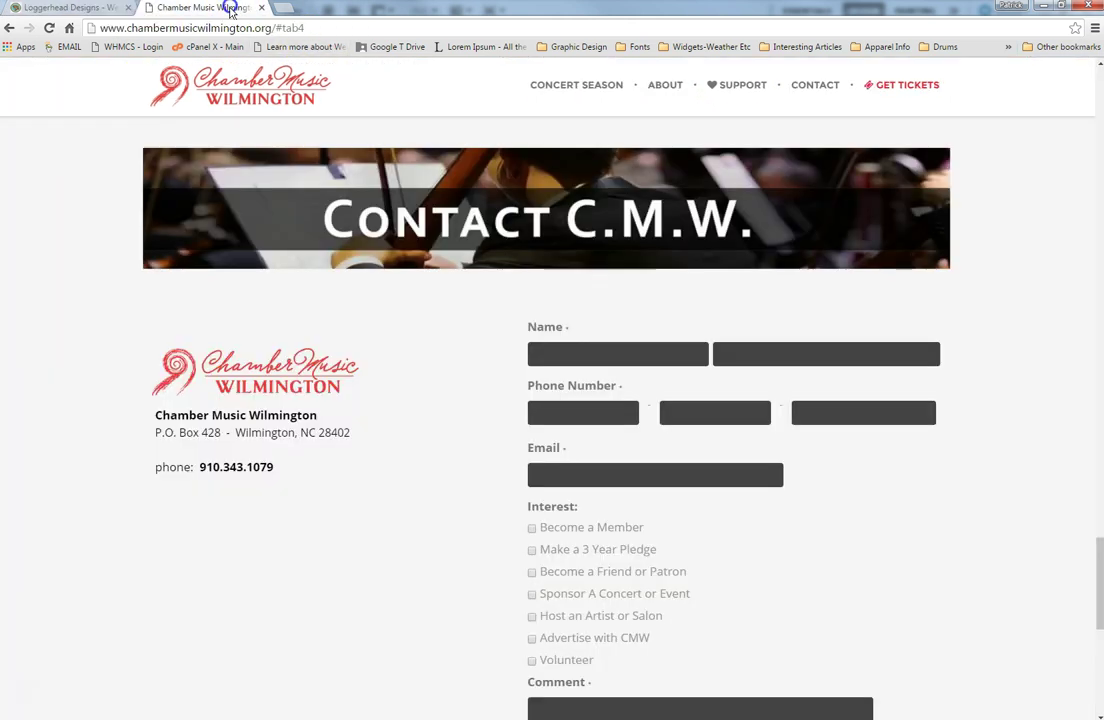
# Open the live site's ABOUT (Mission) page, then return to the Weebly editor tab.
pyautogui.click(665, 86)
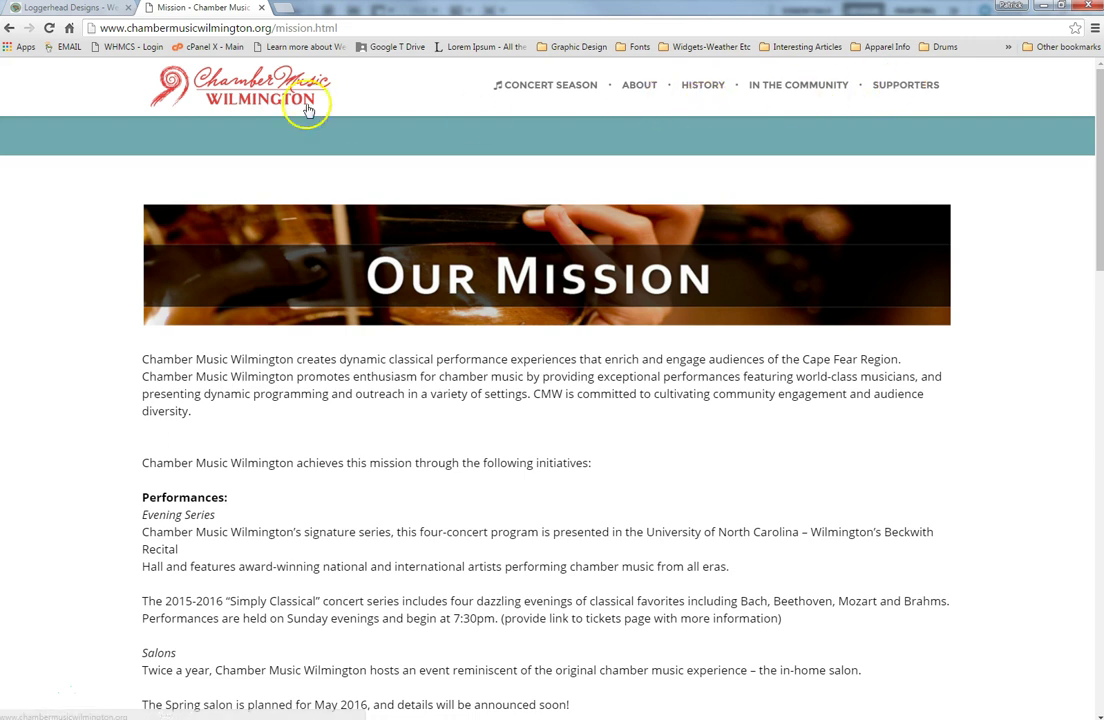
pyautogui.click(82, 10)
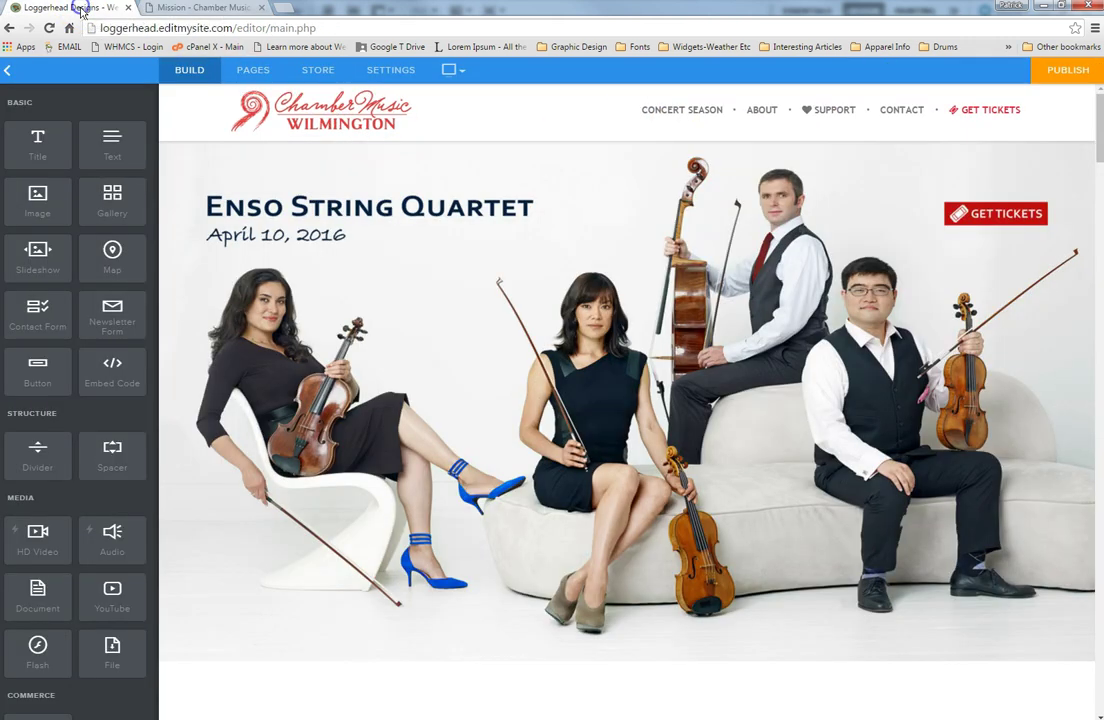
# Show the Pages list: Home, Mission, History, History Highlights, Community and Supporters.
pyautogui.click(259, 80)
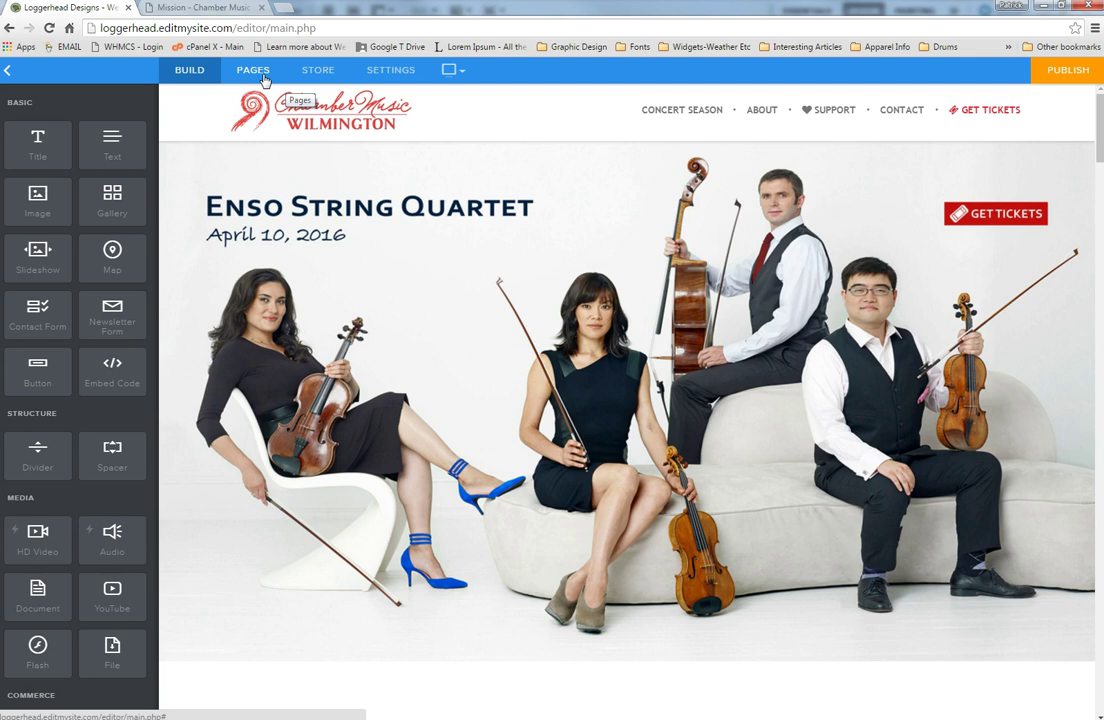
pyautogui.click(341, 76)
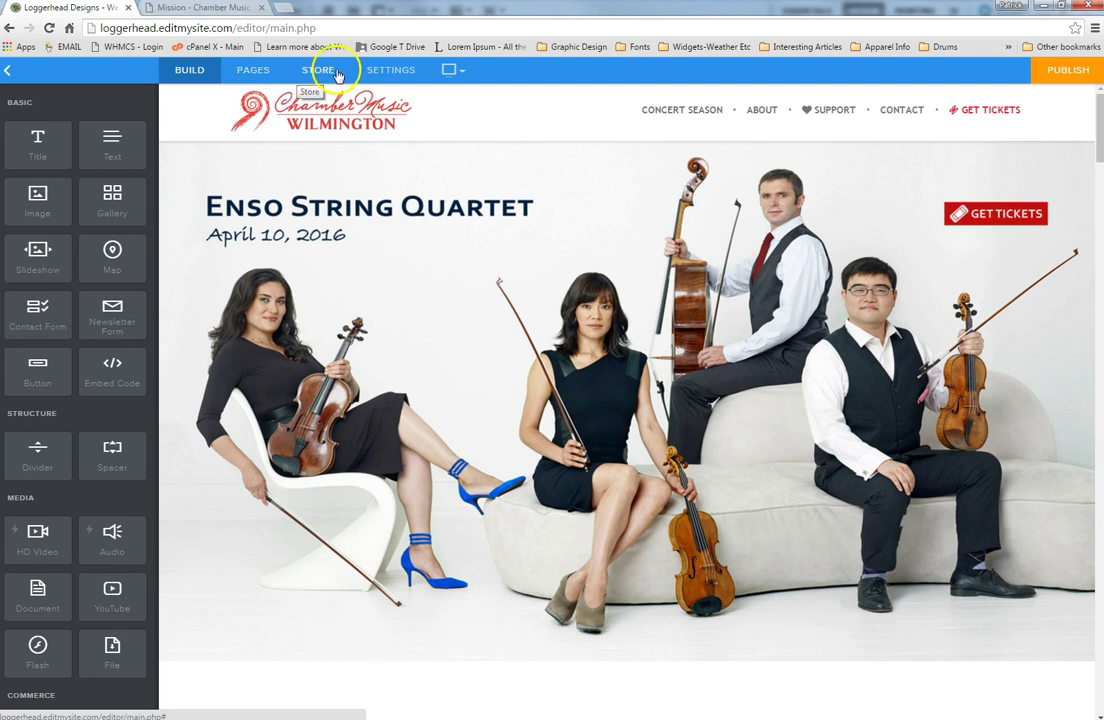
pyautogui.click(243, 74)
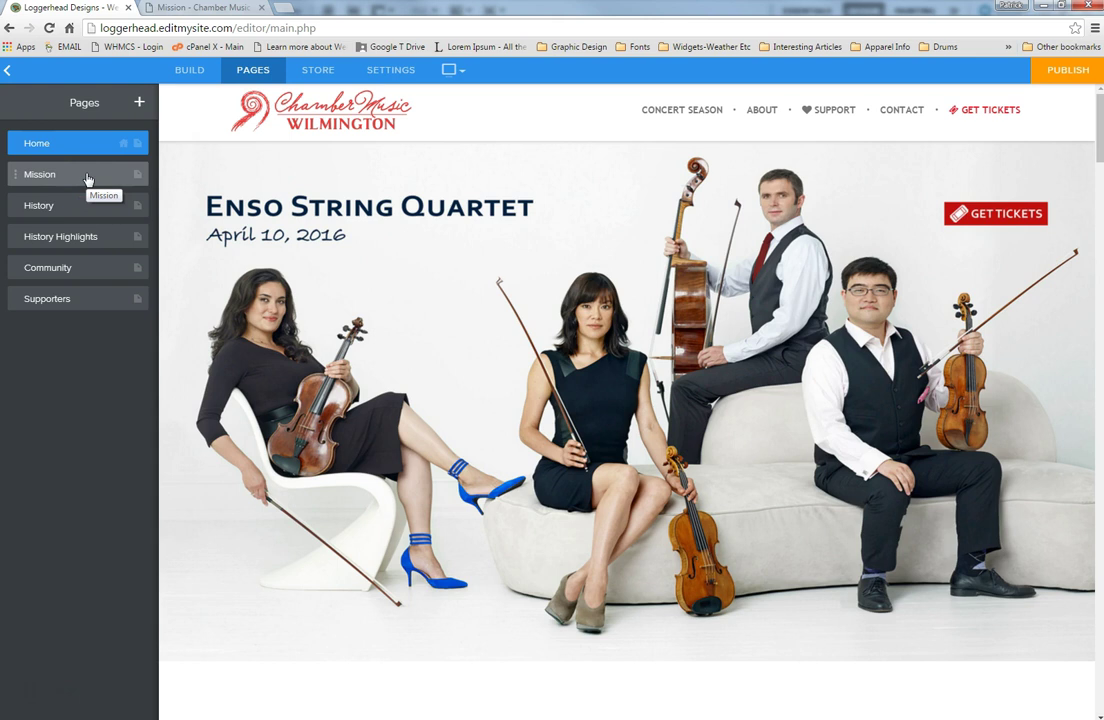
pyautogui.click(85, 216)
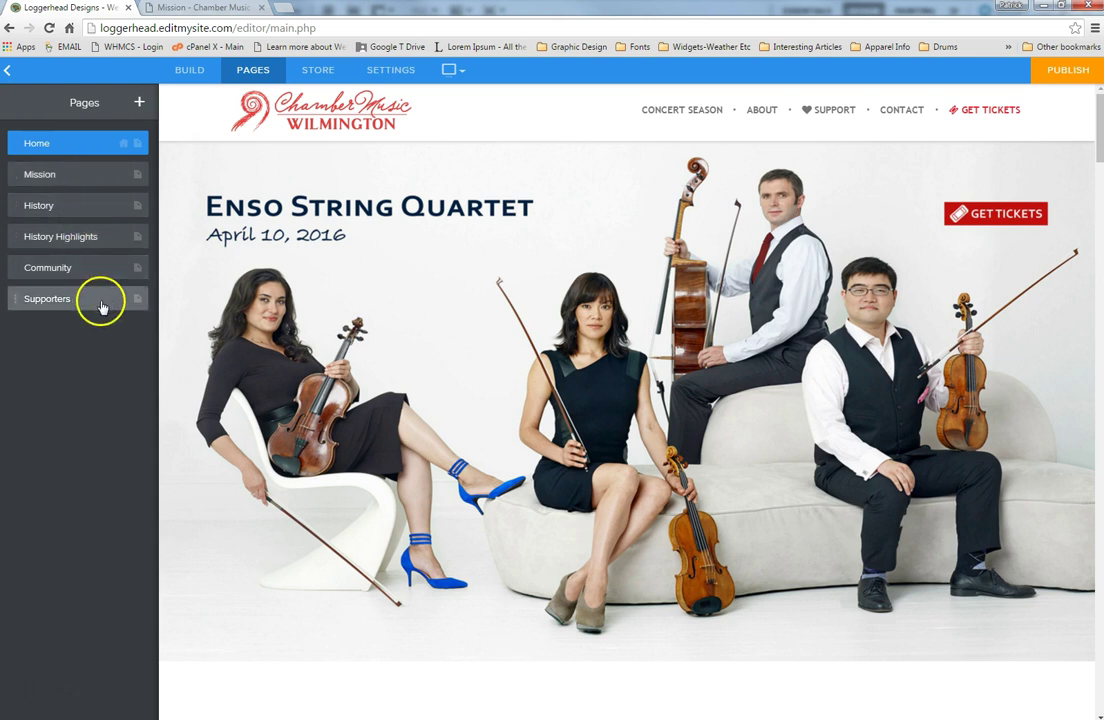
# Open the Mission page, check its element palette, then bring back its page settings.
pyautogui.click(88, 173)
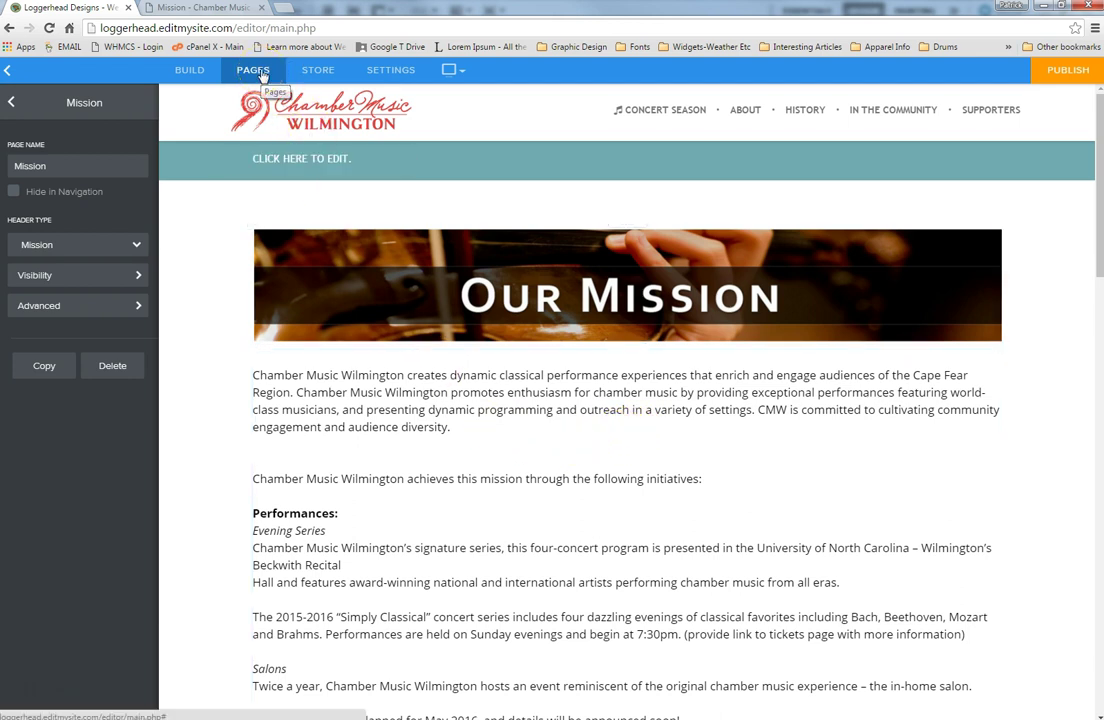
pyautogui.click(190, 70)
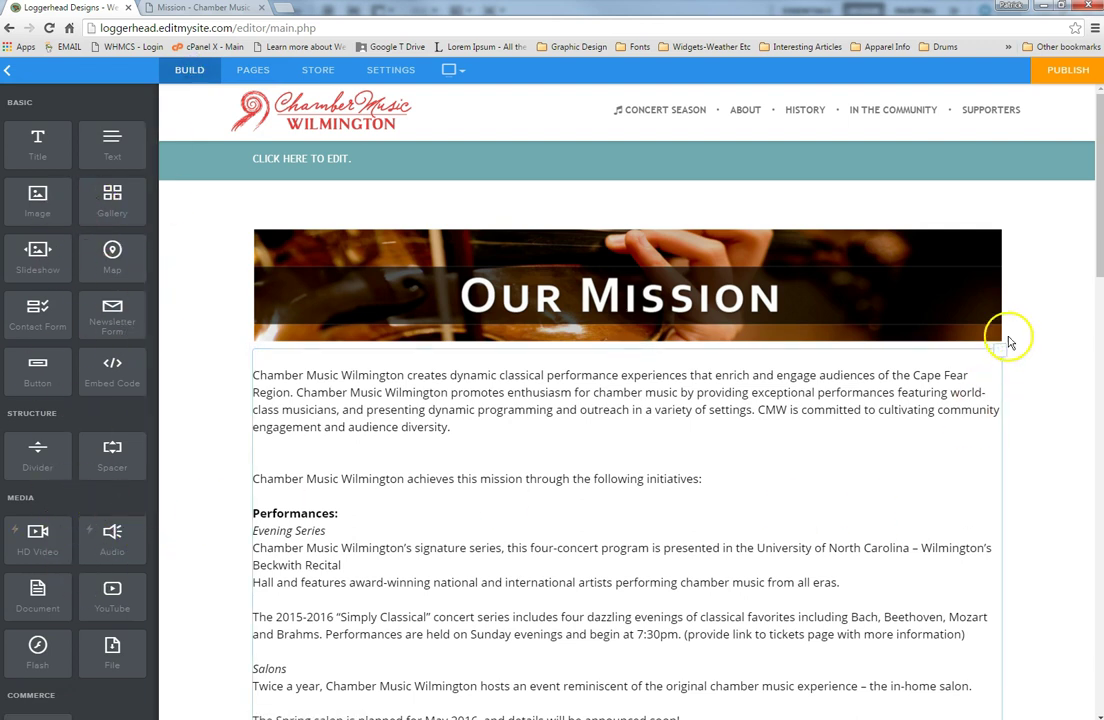
pyautogui.moveTo(1100, 232)
pyautogui.mouseDown()
pyautogui.moveTo(1100, 568)
pyautogui.moveTo(1095, 216)
pyautogui.mouseUp()
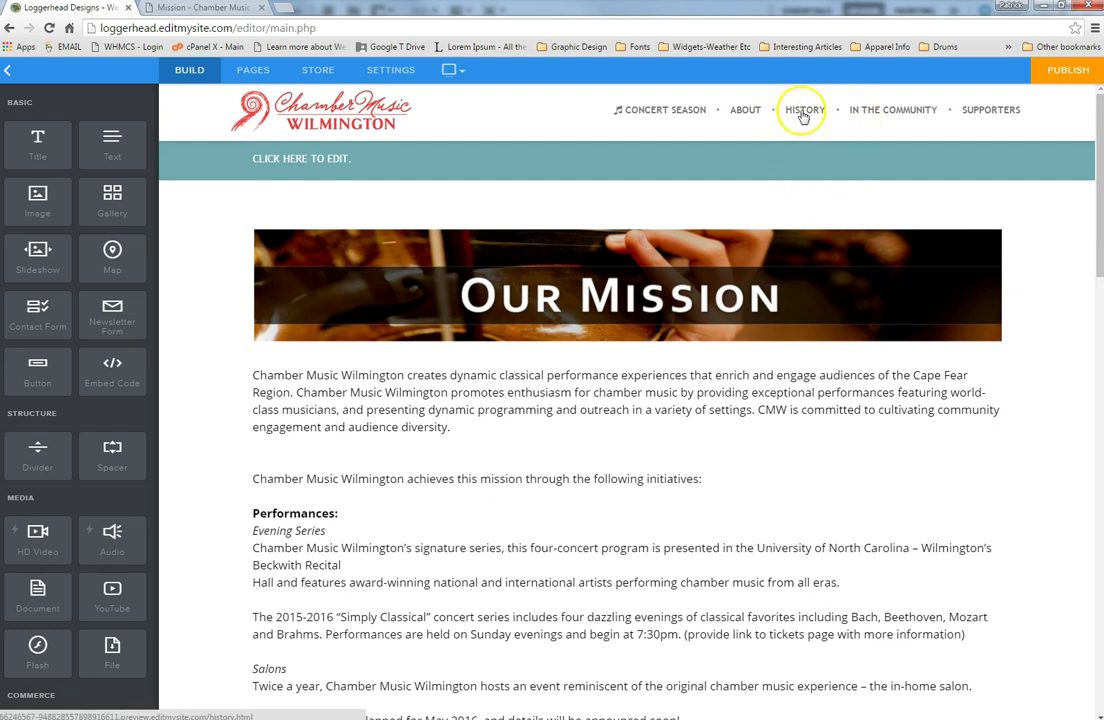
pyautogui.click(245, 72)
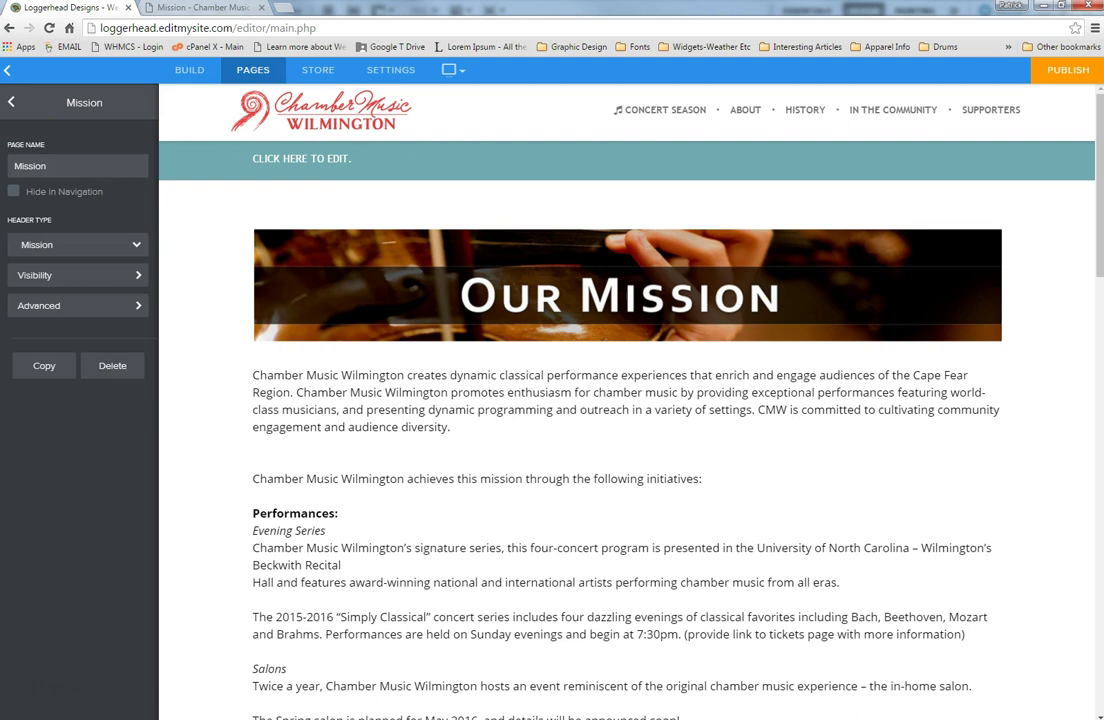
# Browse the History page, then the History Highlights page, returning to the Pages list.
pyautogui.click(10, 103)
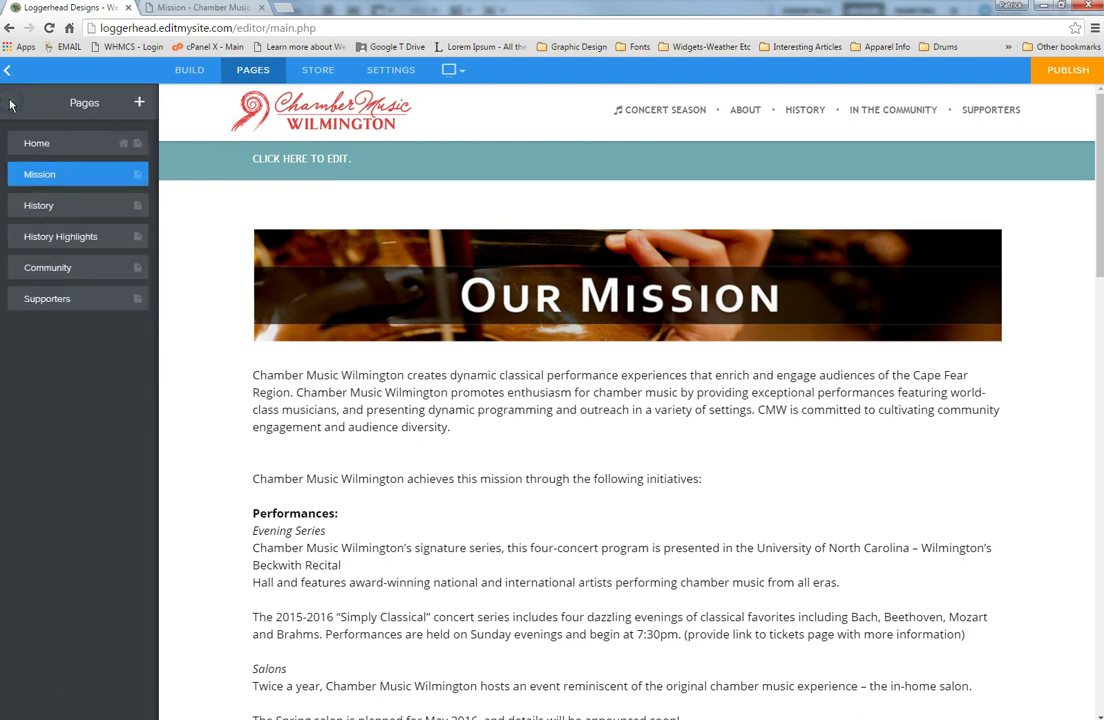
pyautogui.click(77, 208)
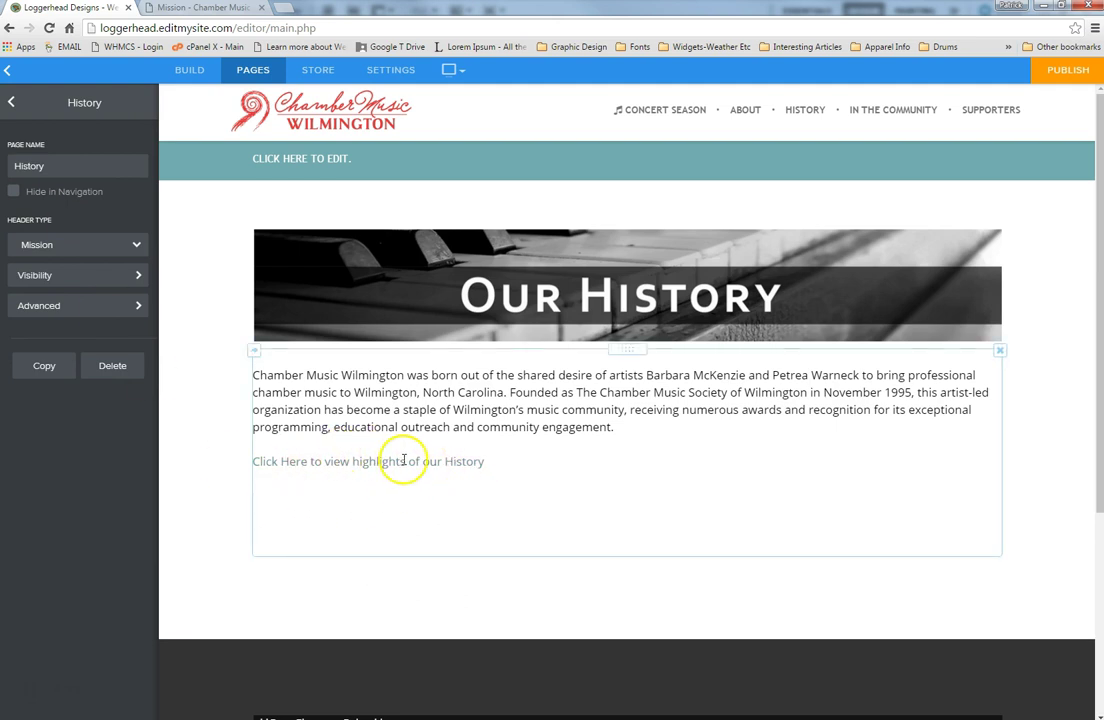
pyautogui.click(13, 101)
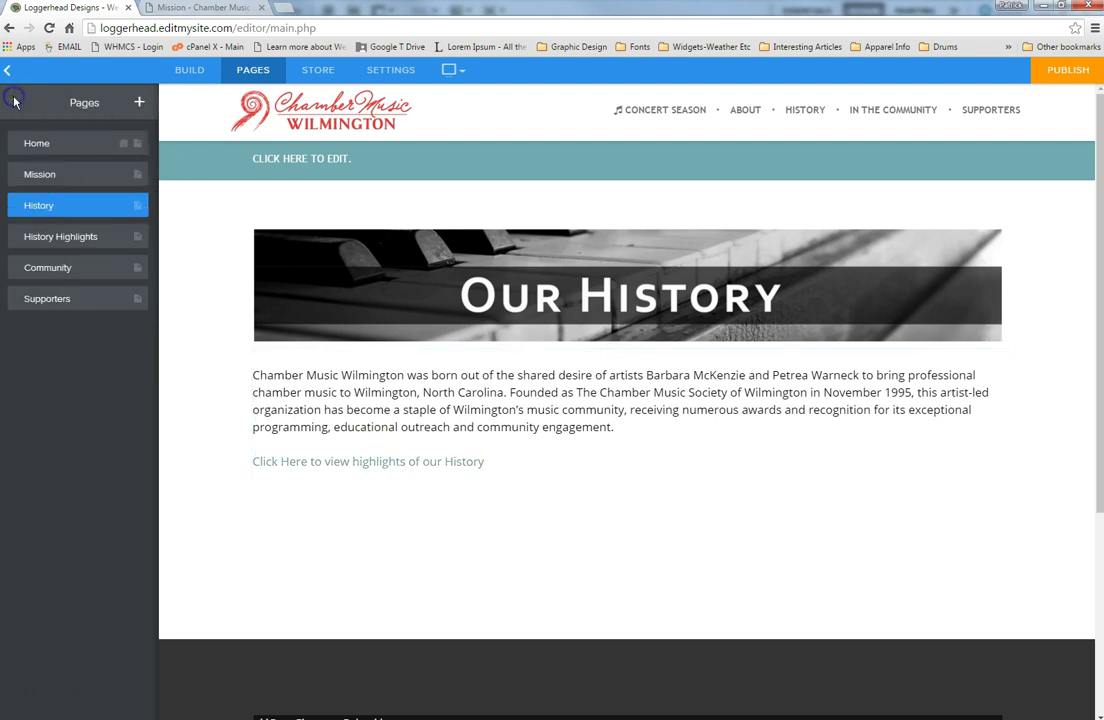
pyautogui.click(90, 240)
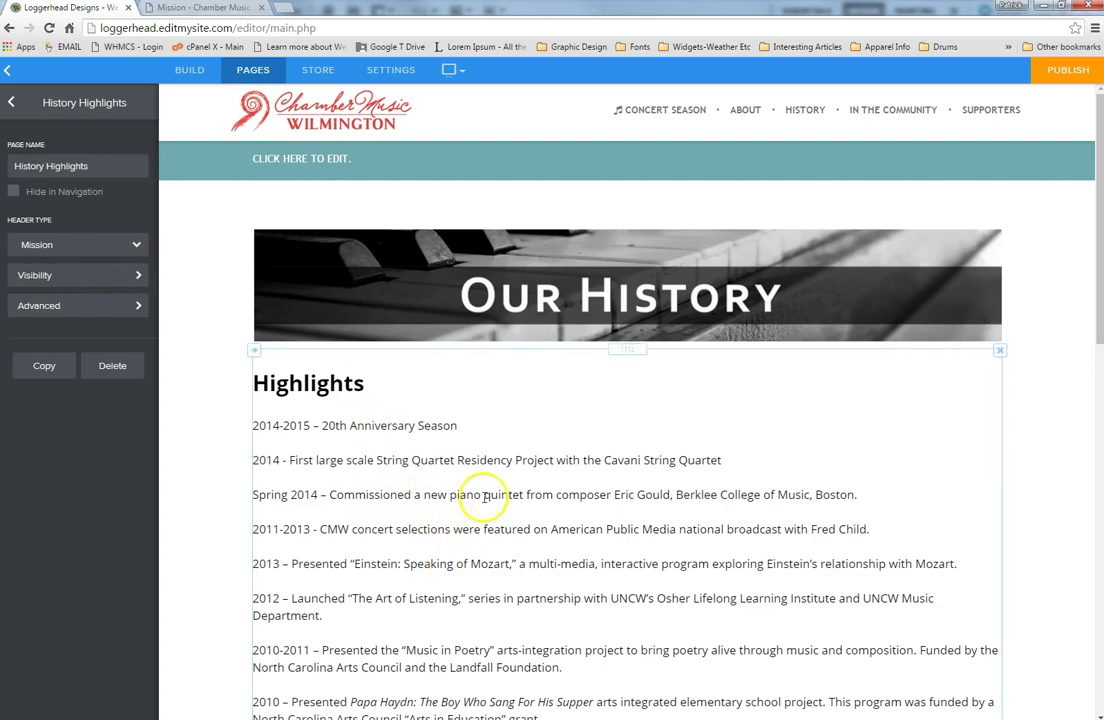
pyautogui.click(12, 104)
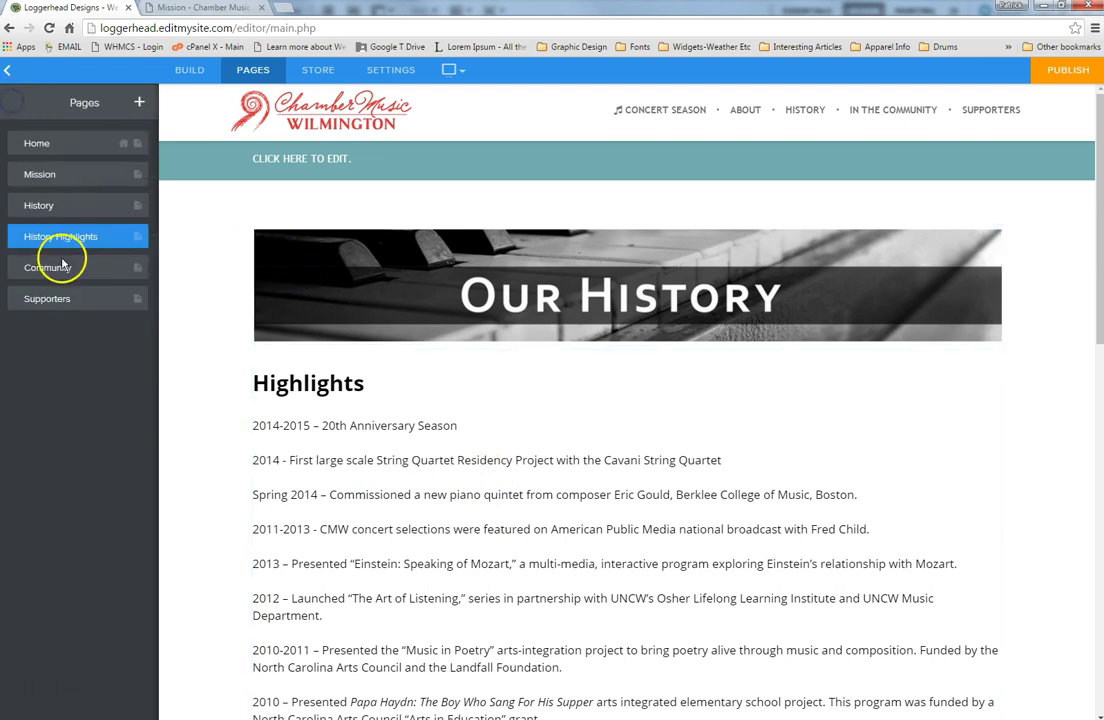
# Open the Community page and enlarge the spotlight portrait photo by its corner handle.
pyautogui.click(89, 270)
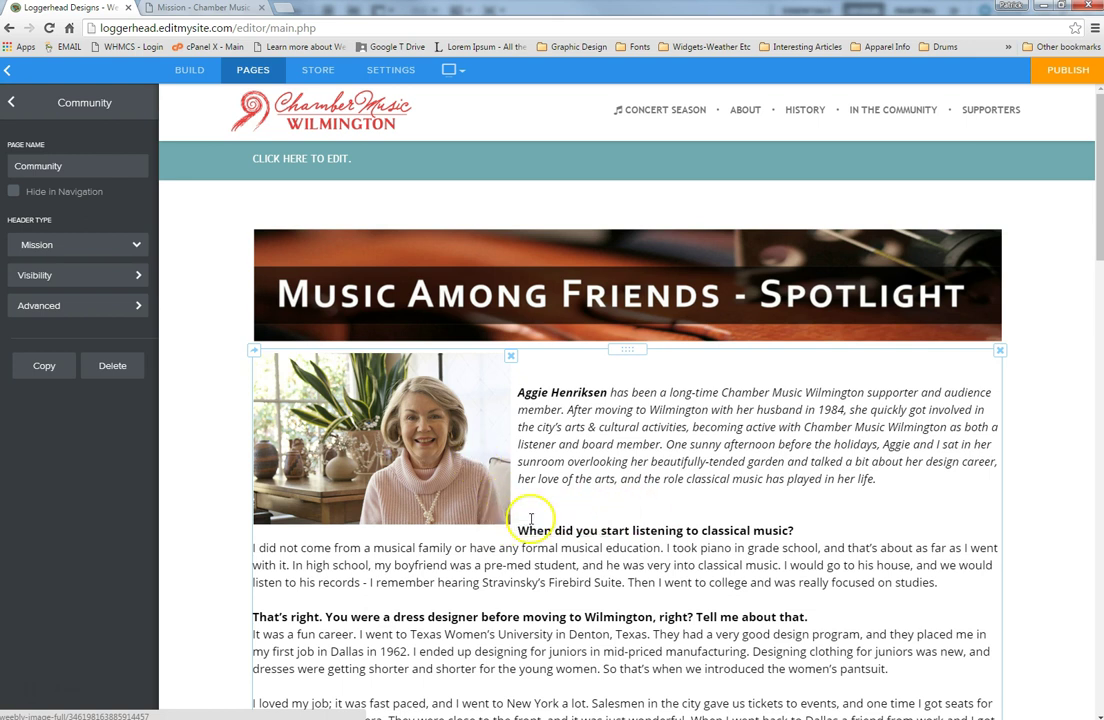
pyautogui.moveTo(511, 525); pyautogui.dragTo(559, 567)
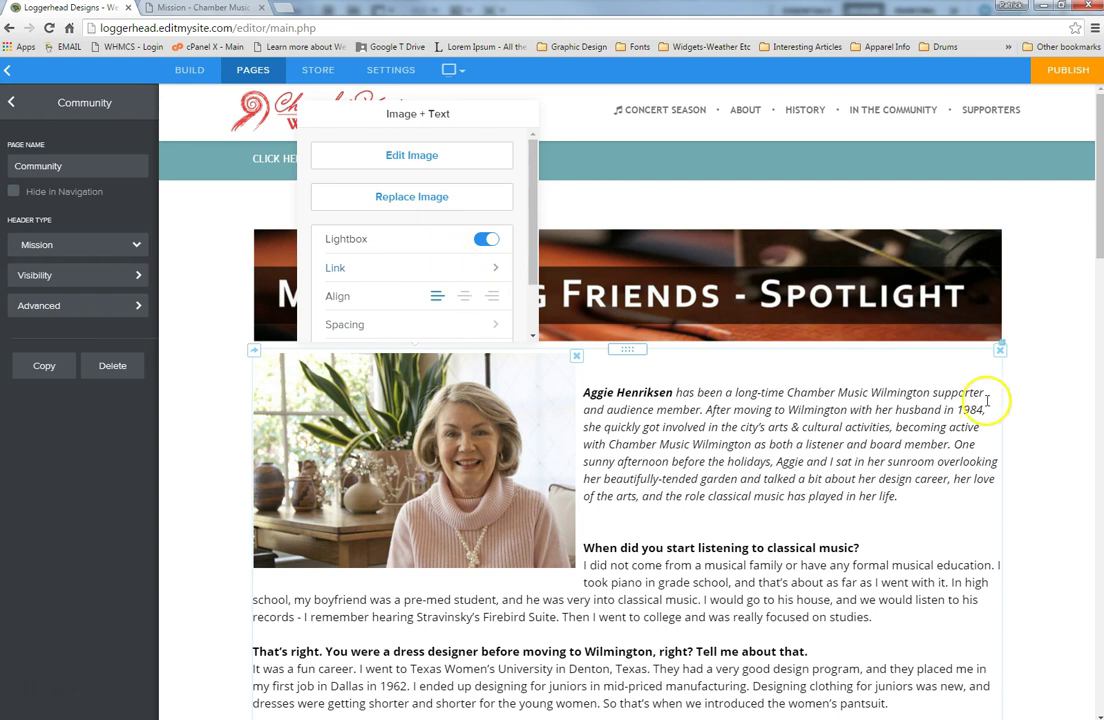
pyautogui.click(1050, 436)
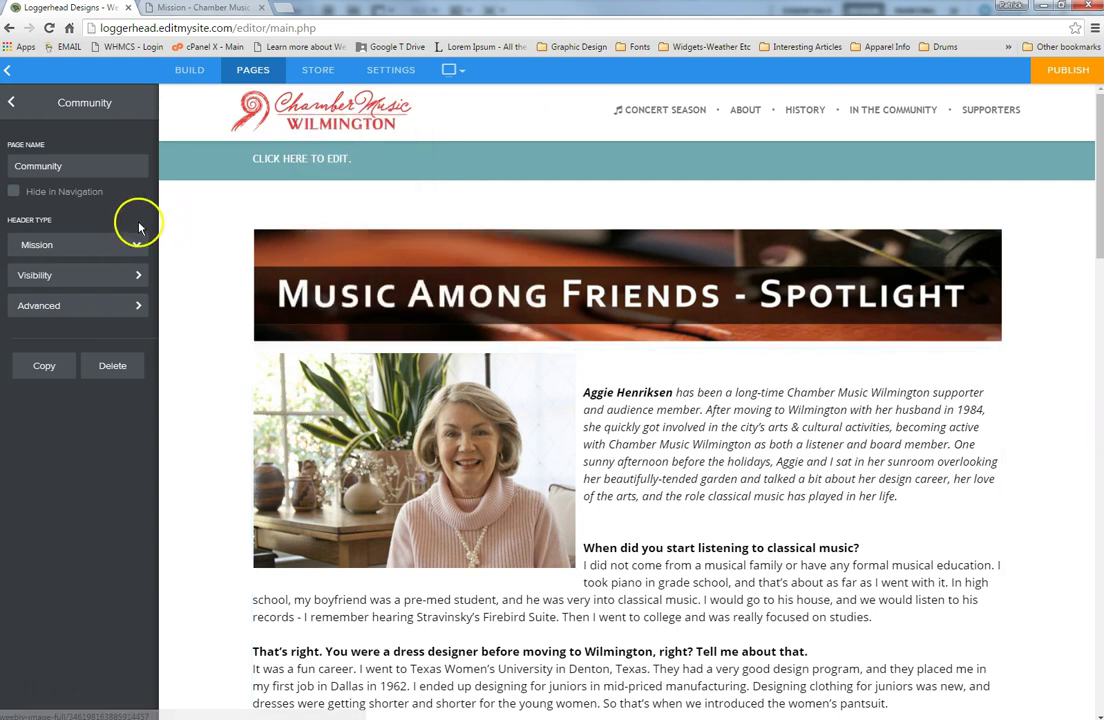
pyautogui.click(14, 102)
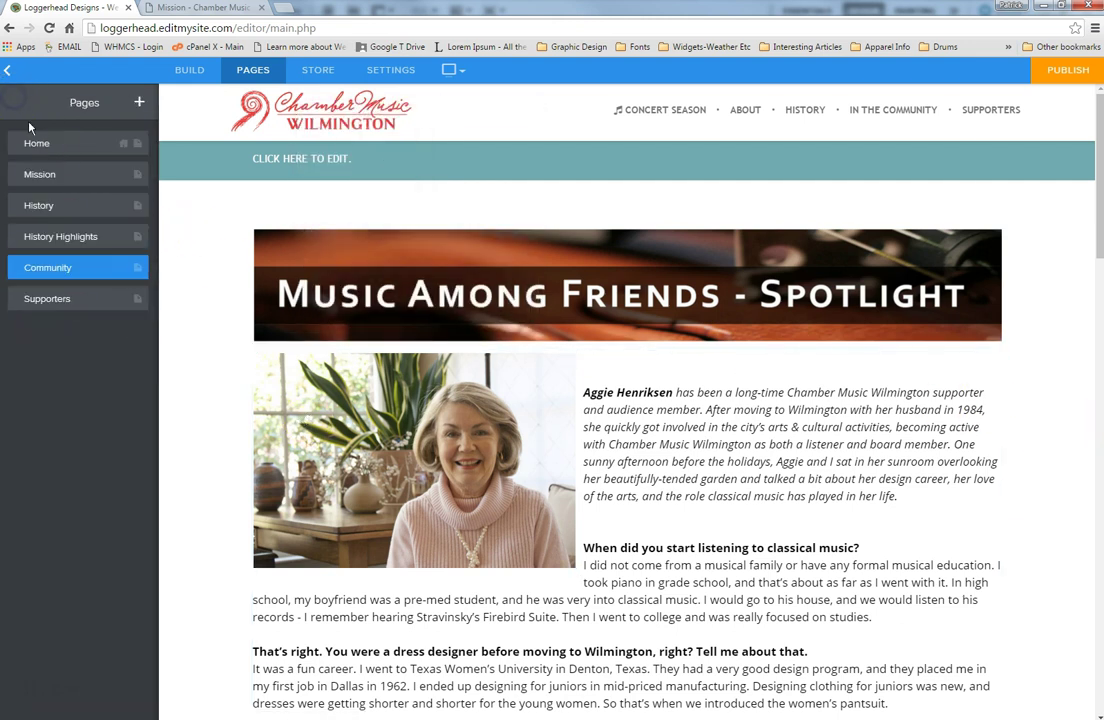
# Look over the Supporters page, then return to the Pages list.
pyautogui.click(93, 302)
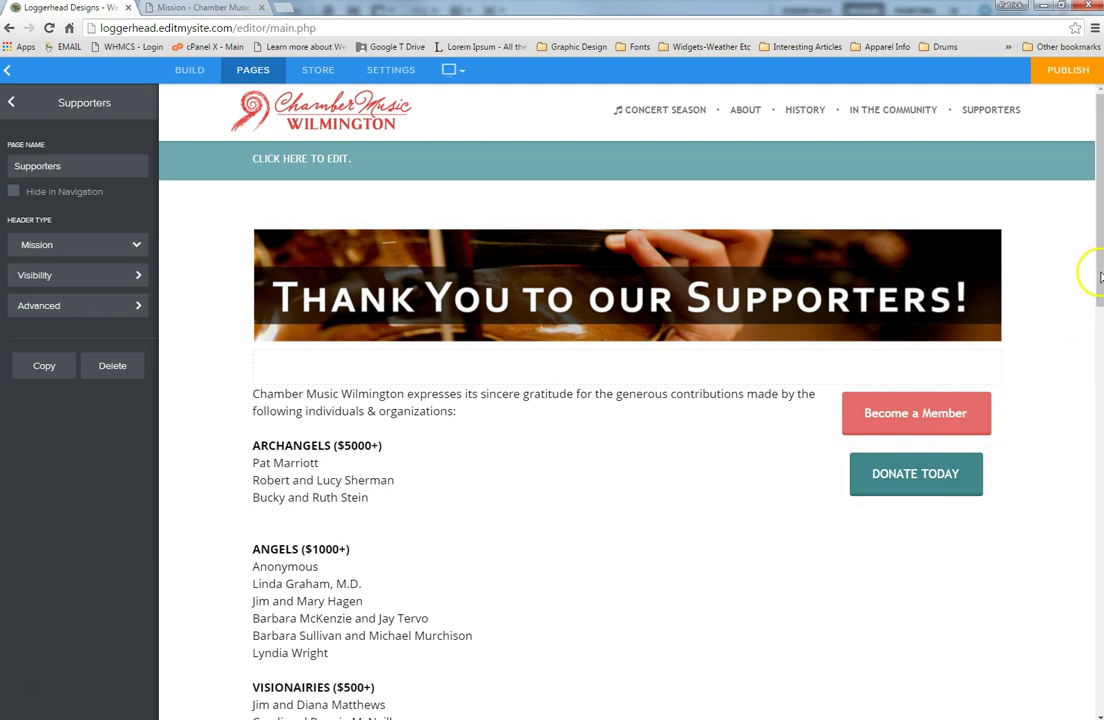
pyautogui.moveTo(1100, 275)
pyautogui.mouseDown()
pyautogui.moveTo(1098, 612)
pyautogui.moveTo(1099, 275)
pyautogui.mouseUp()
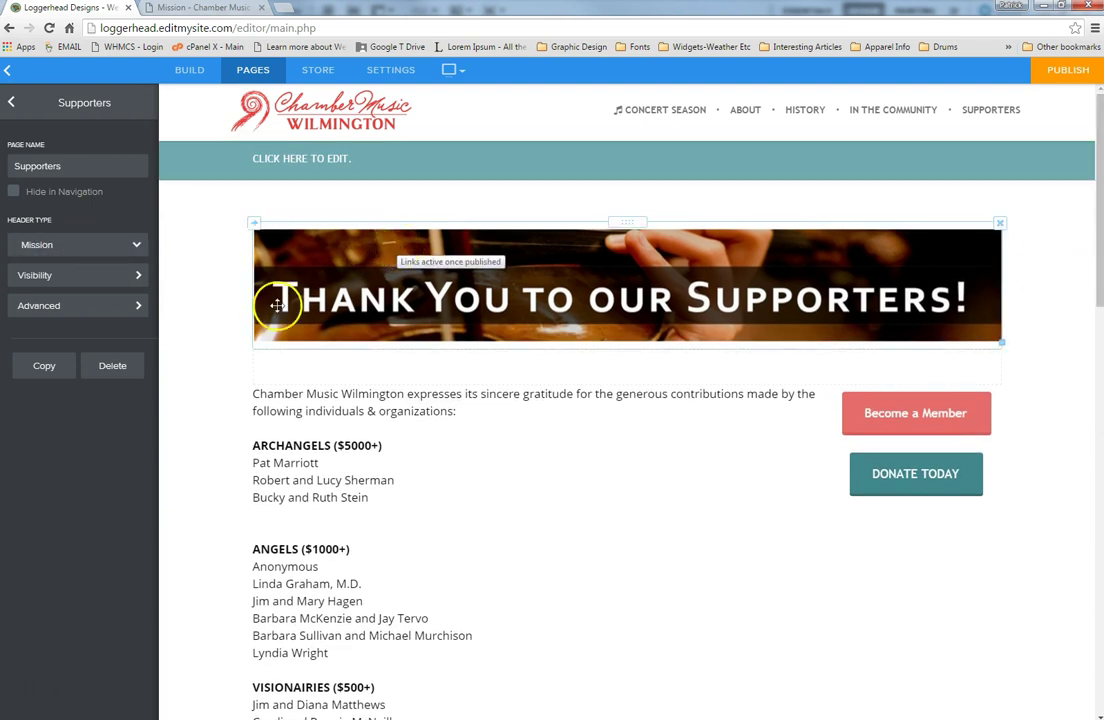
pyautogui.click(12, 104)
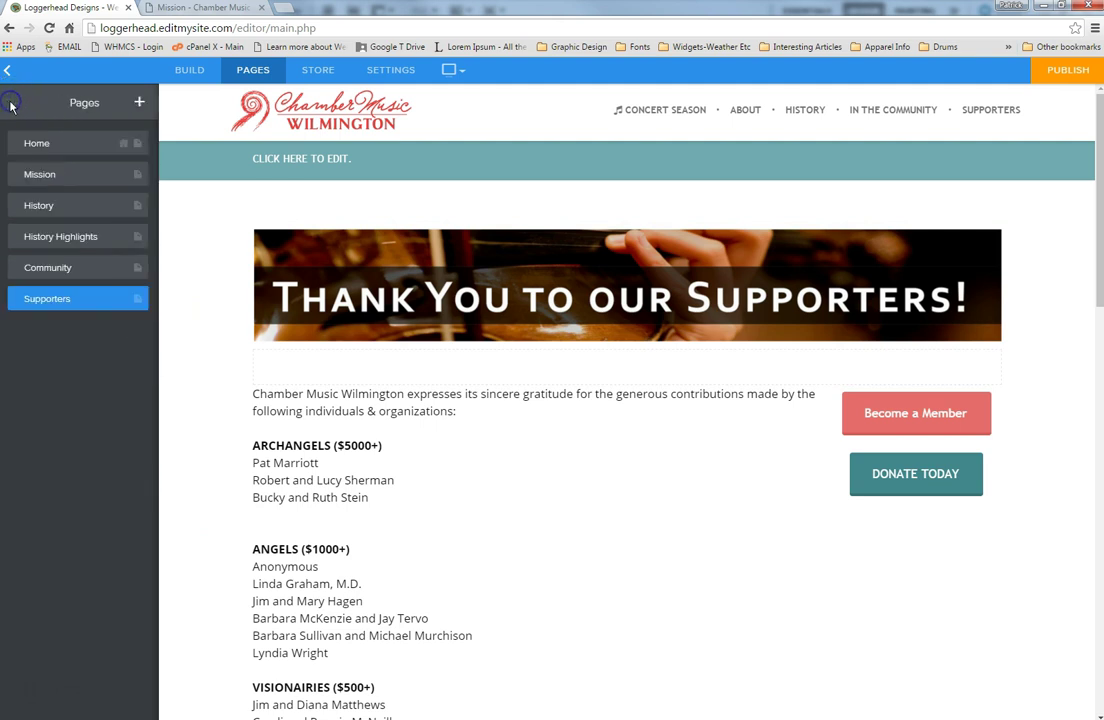
# In BUILD mode, use the header logo to go back to the home page.
pyautogui.click(181, 72)
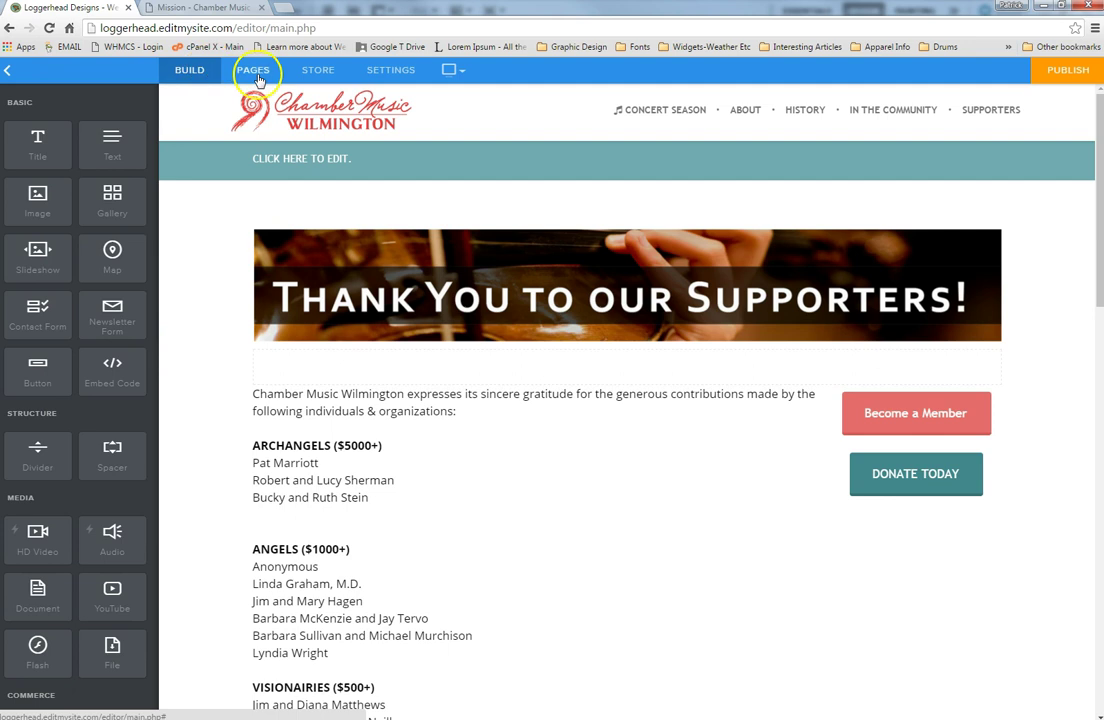
pyautogui.click(284, 112)
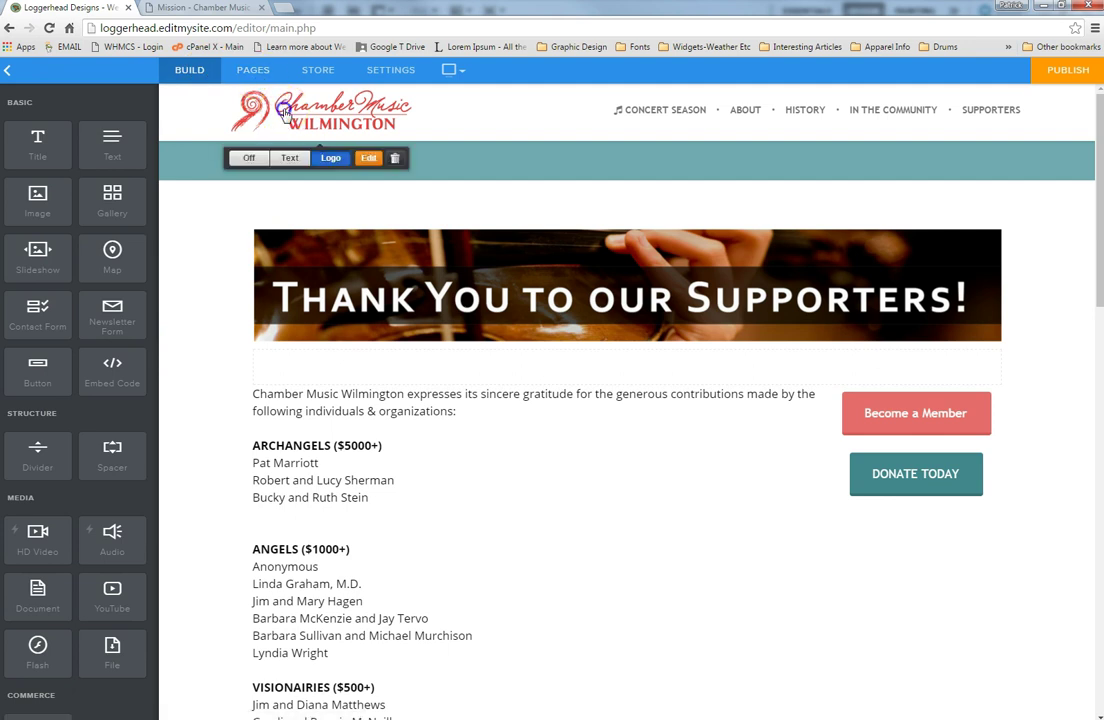
pyautogui.click(197, 333)
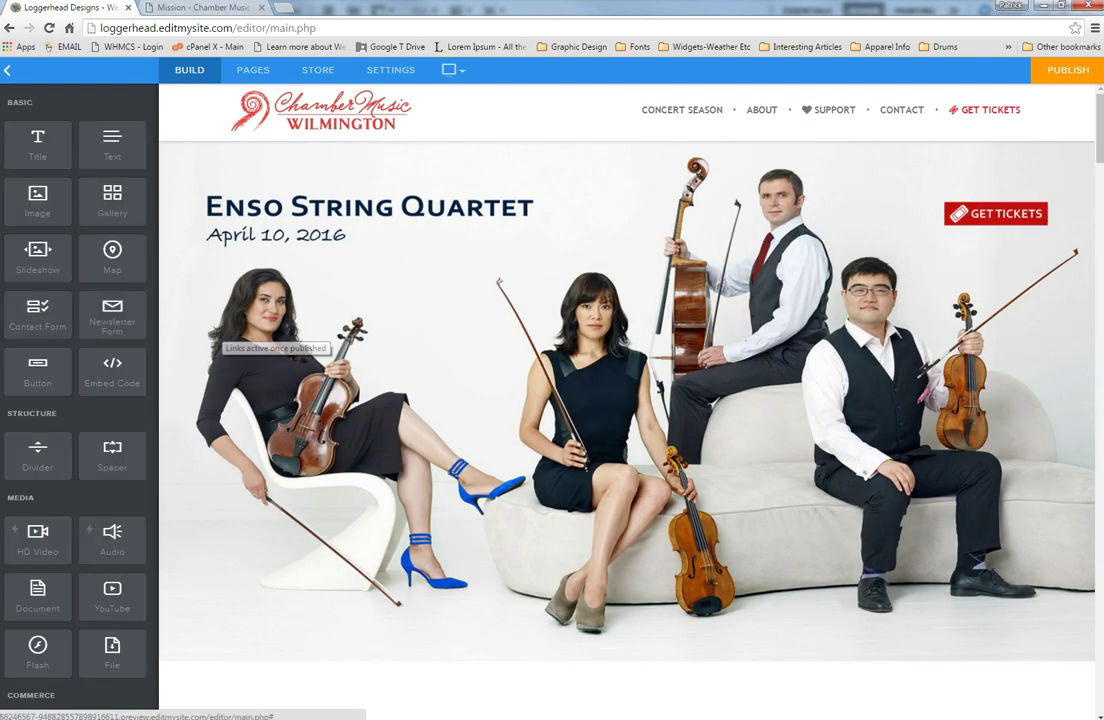
pyautogui.moveTo(1099, 127); pyautogui.dragTo(1099, 395)
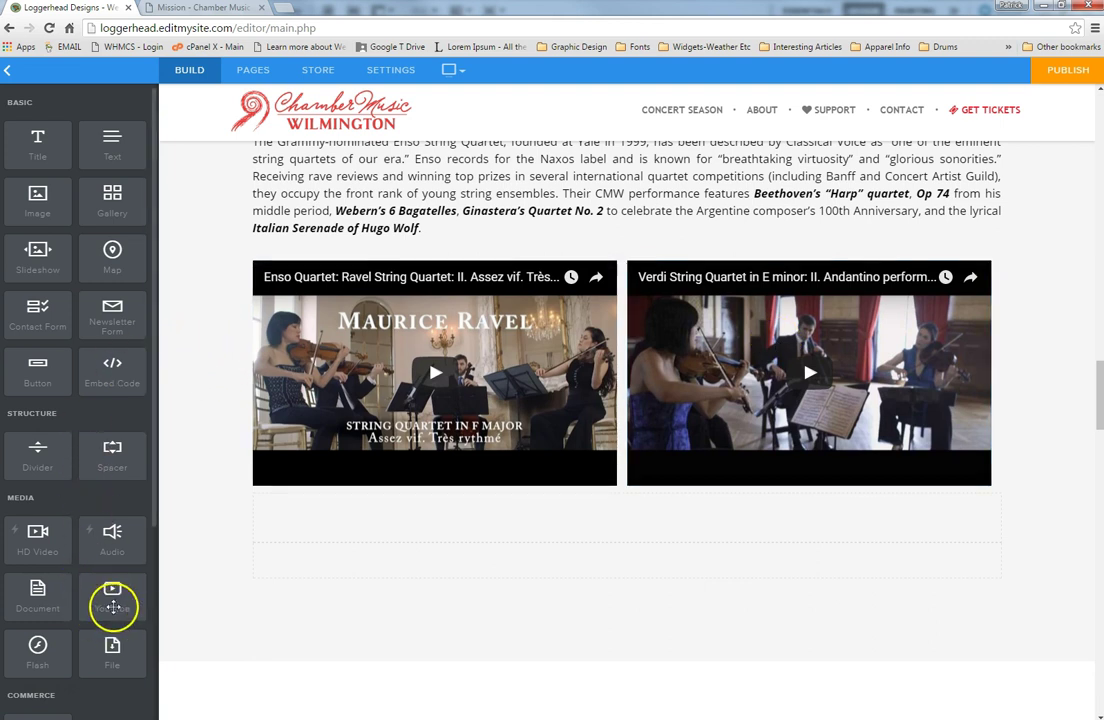
pyautogui.moveTo(113, 605); pyautogui.dragTo(693, 308)
pyautogui.moveTo(113, 592); pyautogui.dragTo(376, 495)
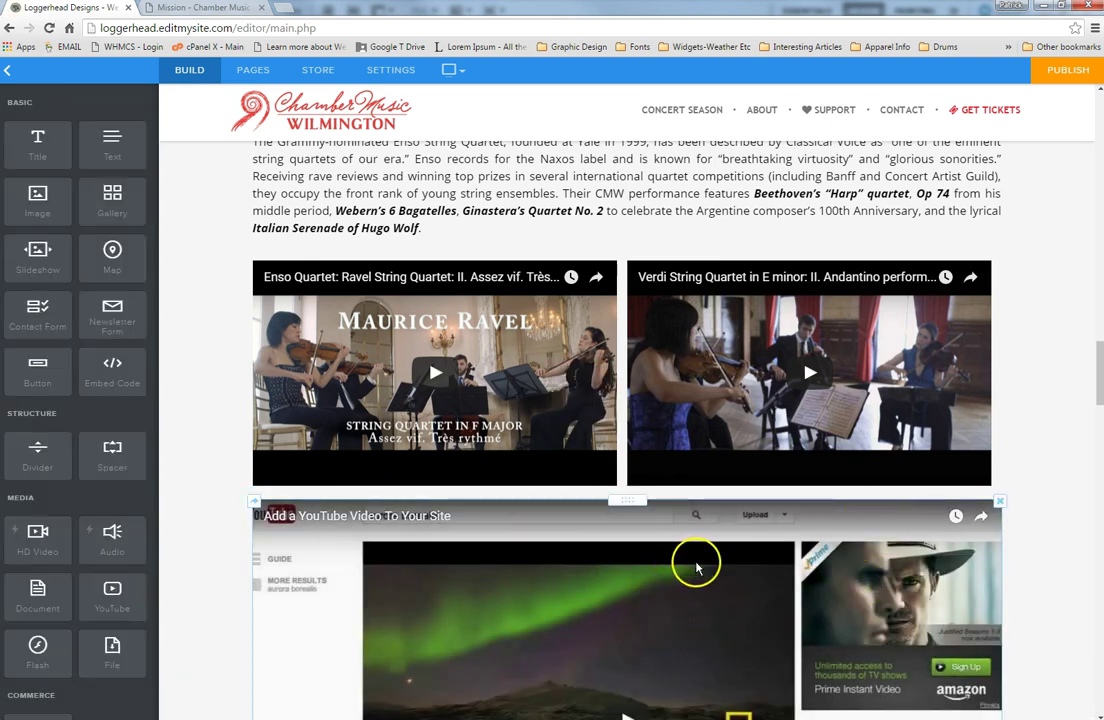
pyautogui.scroll(-3, 710, 555)
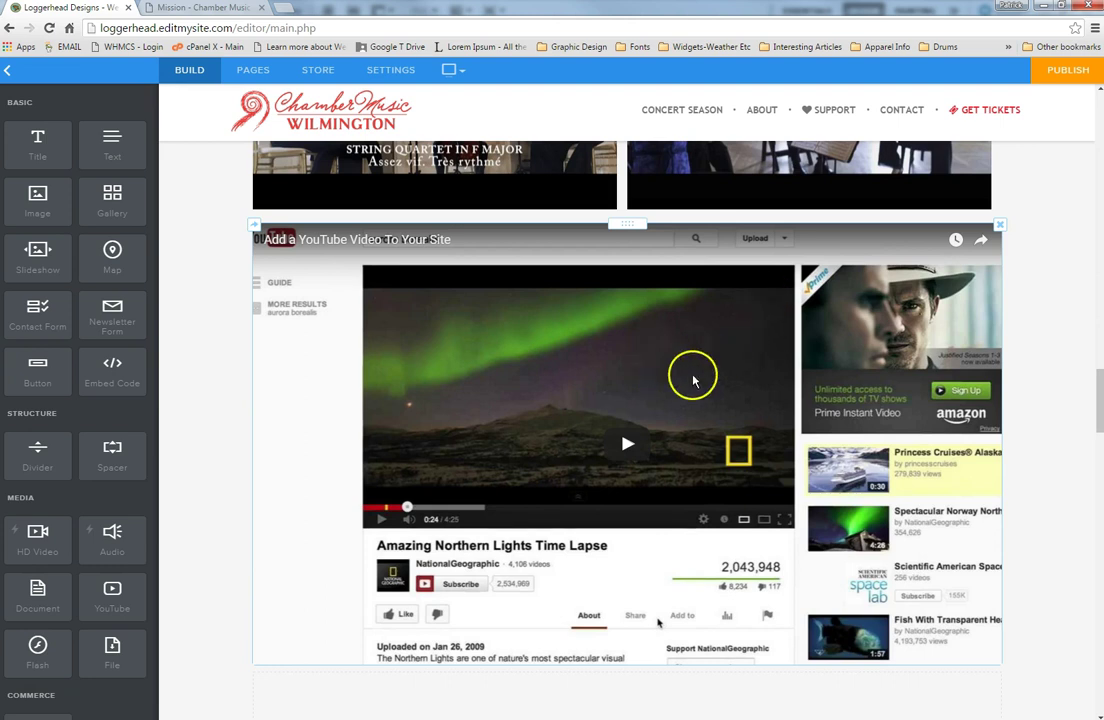
pyautogui.click(681, 413)
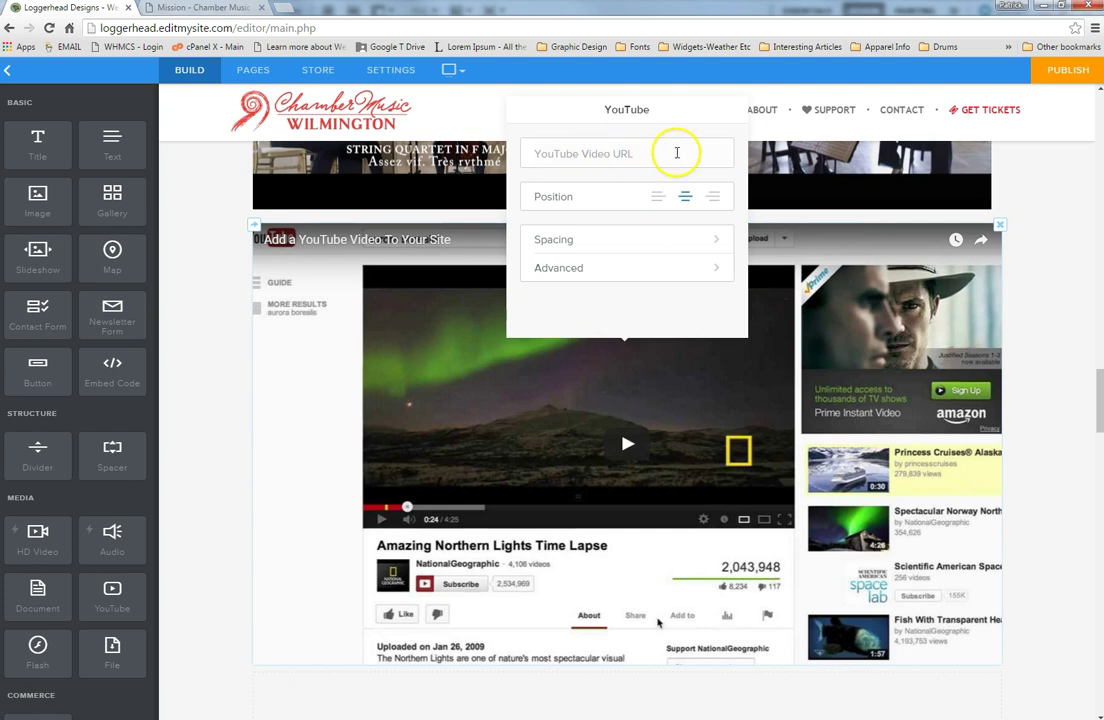
pyautogui.click(1000, 225)
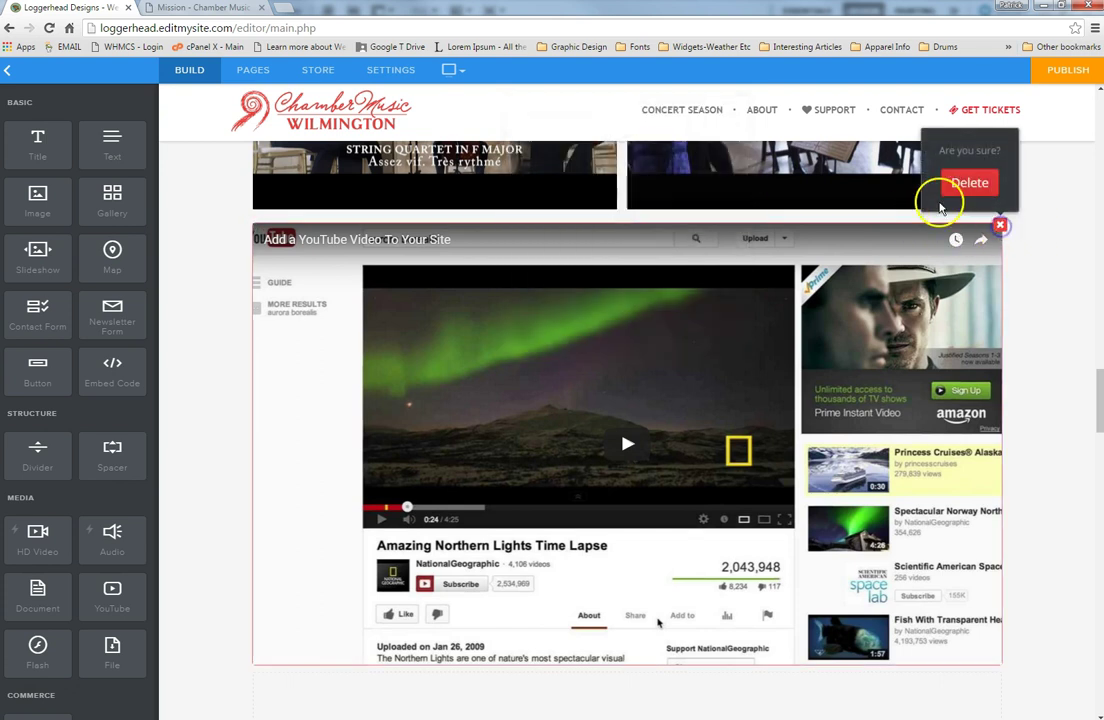
pyautogui.click(962, 184)
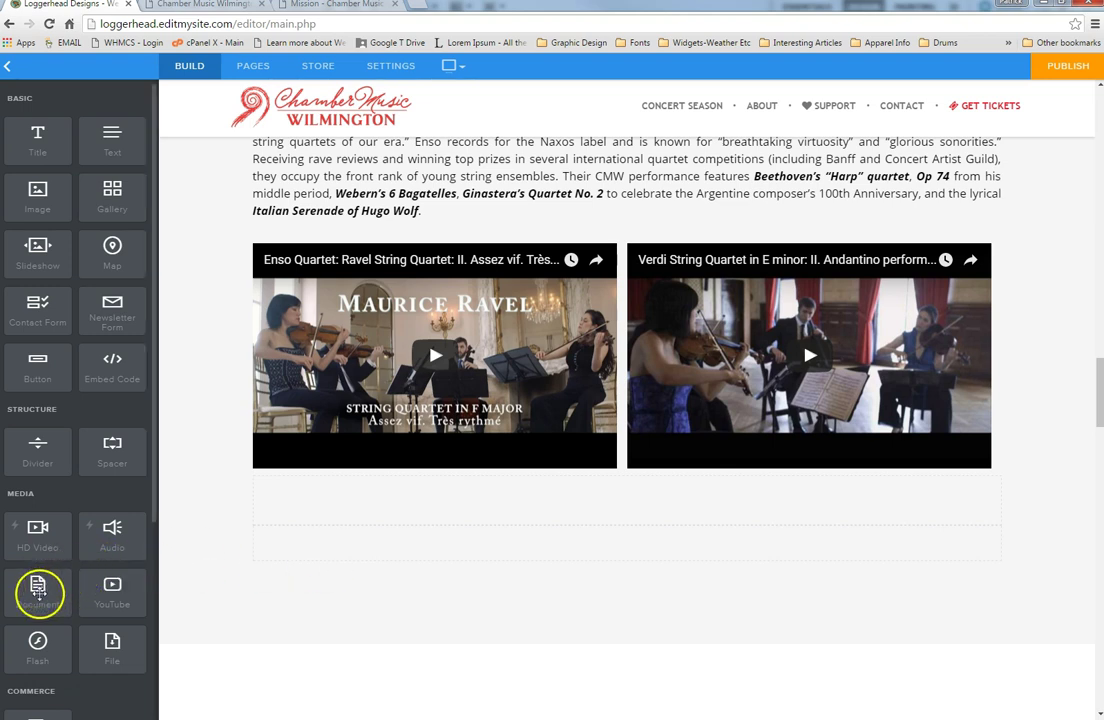
pyautogui.moveTo(30, 589); pyautogui.dragTo(411, 520)
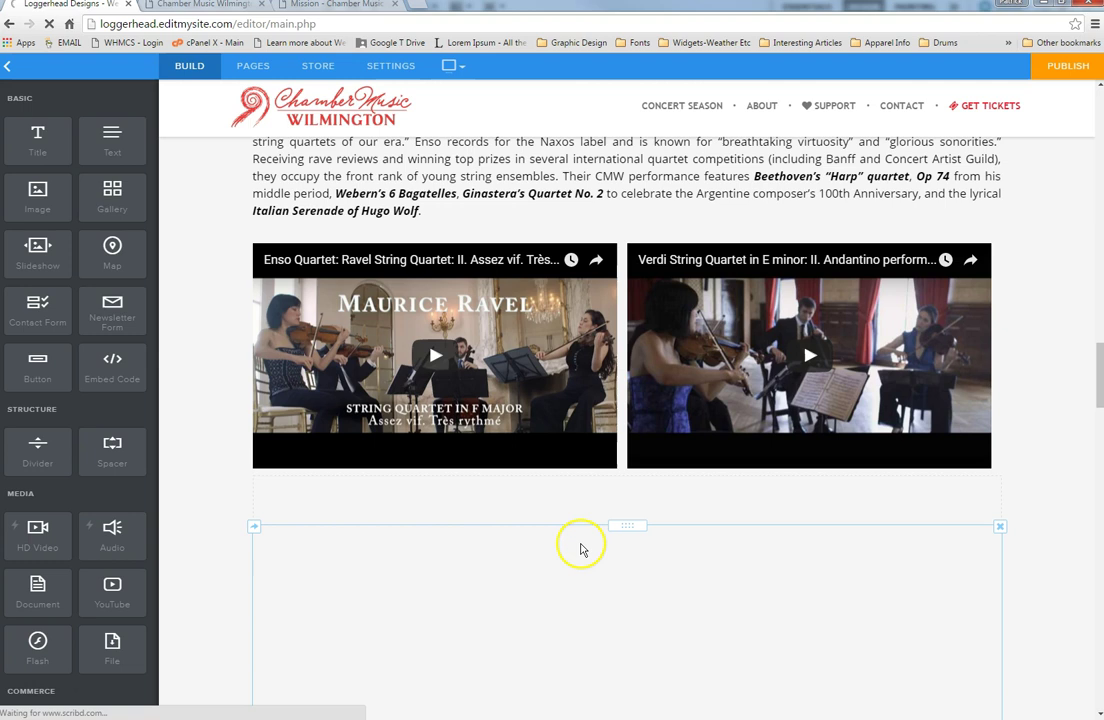
pyautogui.click(613, 545)
pyautogui.scroll(-3, 613, 545)
pyautogui.click(572, 202)
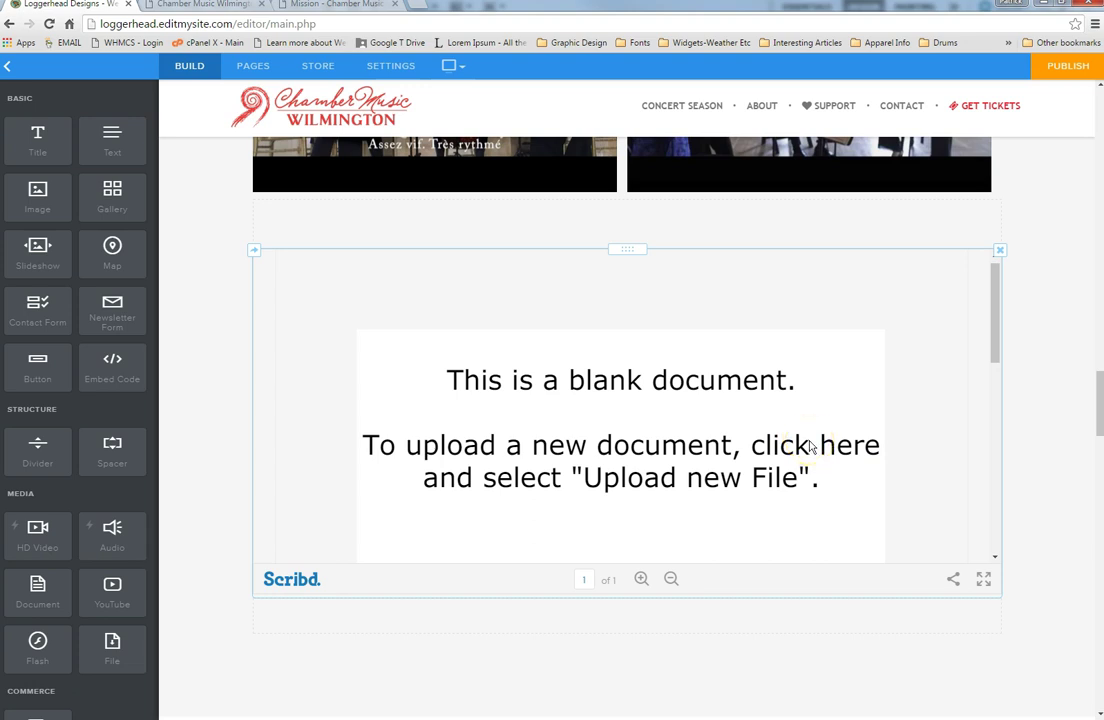
pyautogui.click(1000, 250)
pyautogui.click(962, 213)
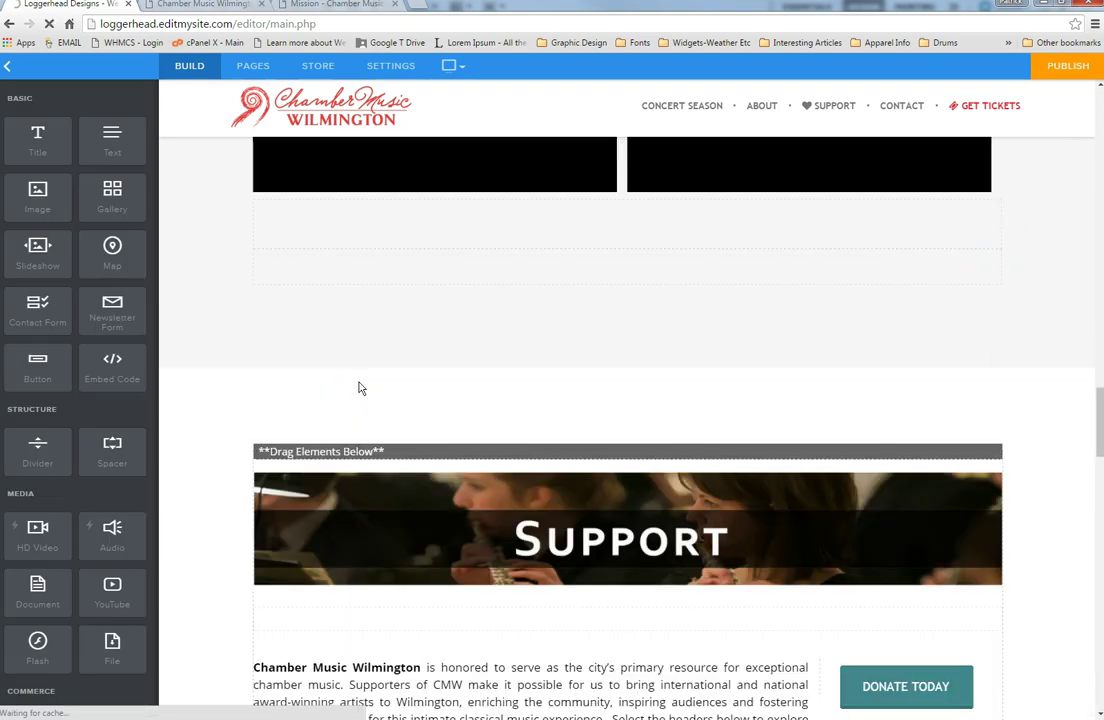
pyautogui.click(350, 403)
pyautogui.moveTo(104, 469); pyautogui.dragTo(108, 498)
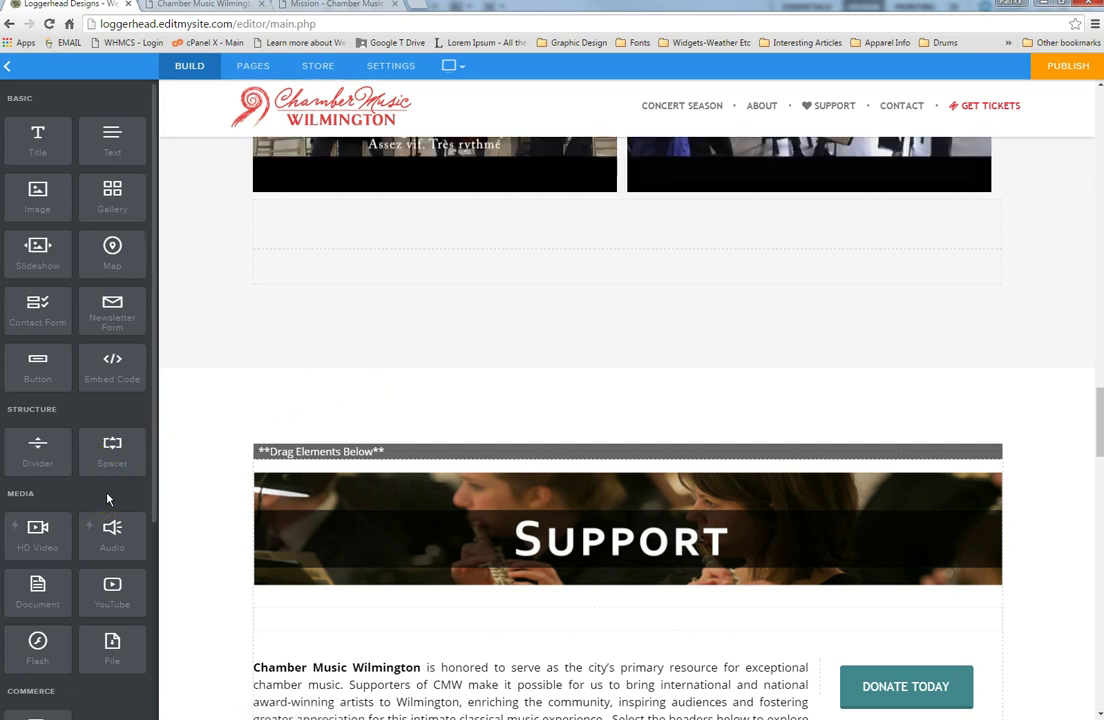
pyautogui.moveTo(108, 648); pyautogui.dragTo(488, 261)
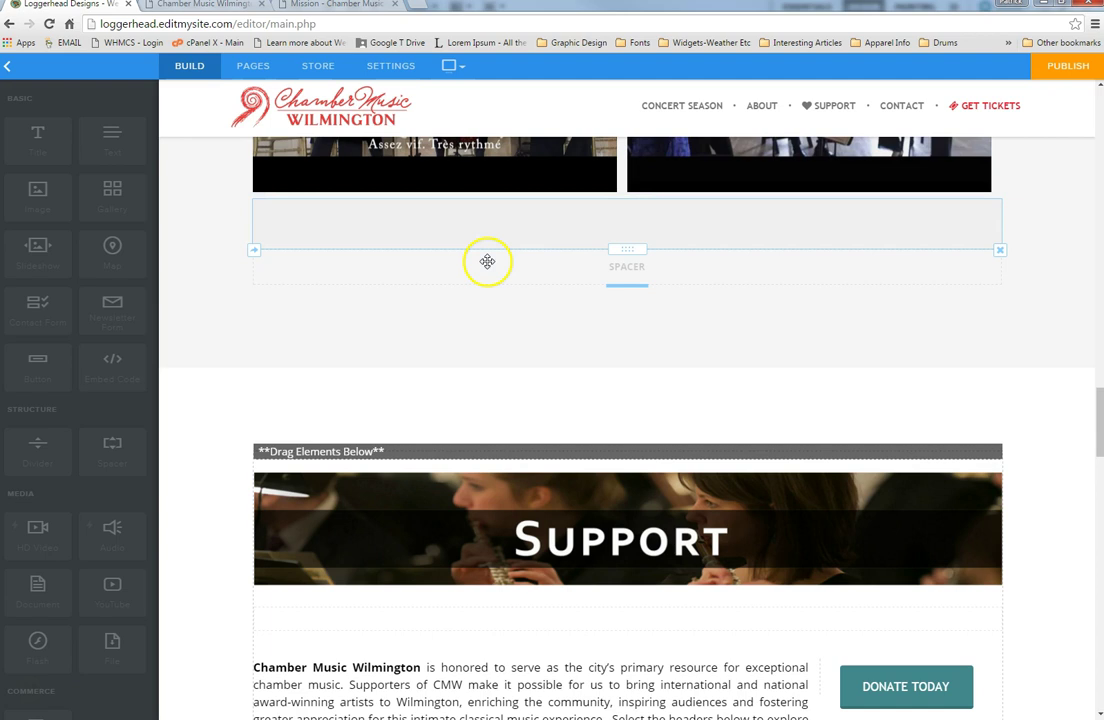
pyautogui.click(335, 279)
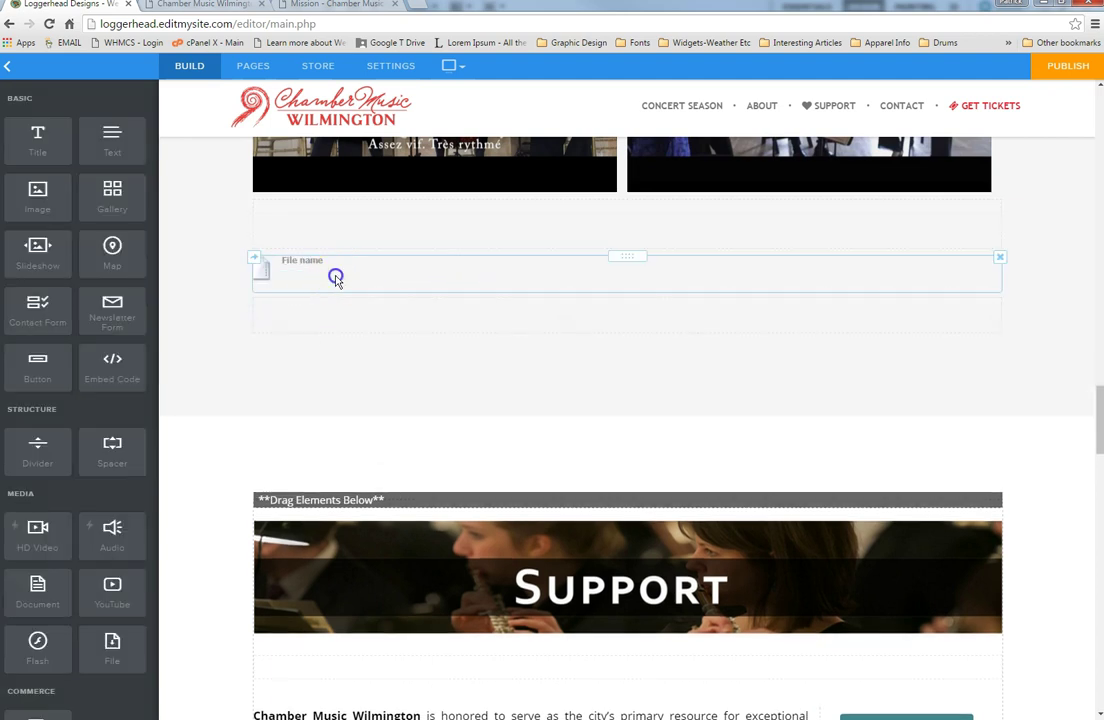
pyautogui.click(670, 356)
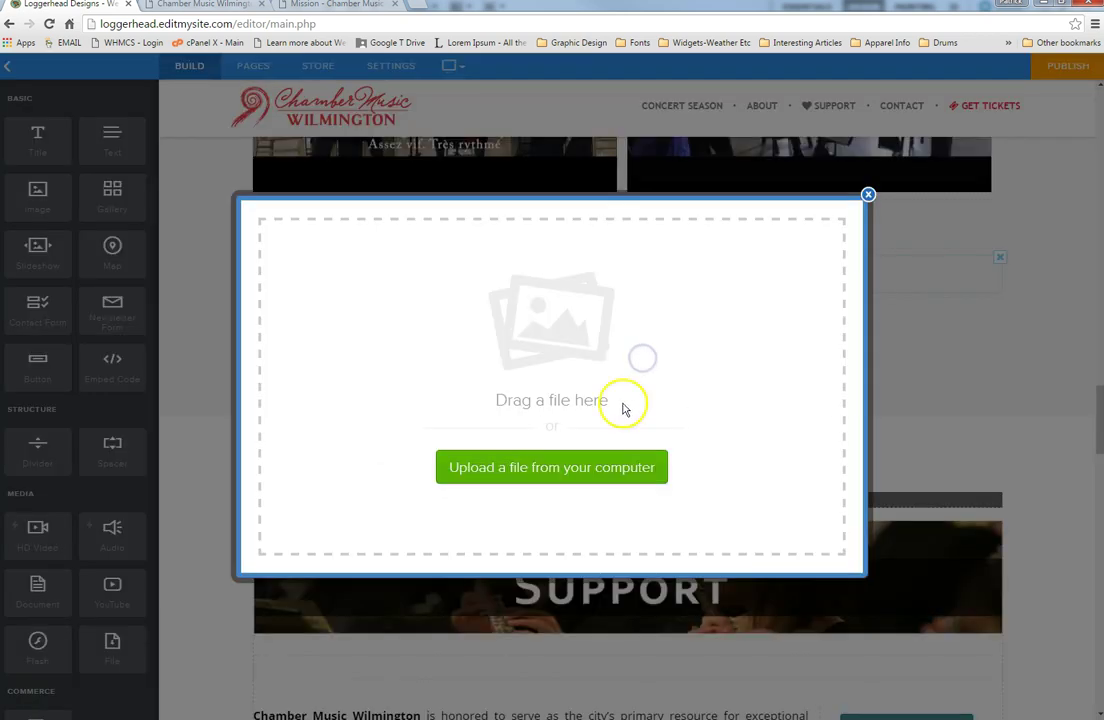
pyautogui.click(604, 474)
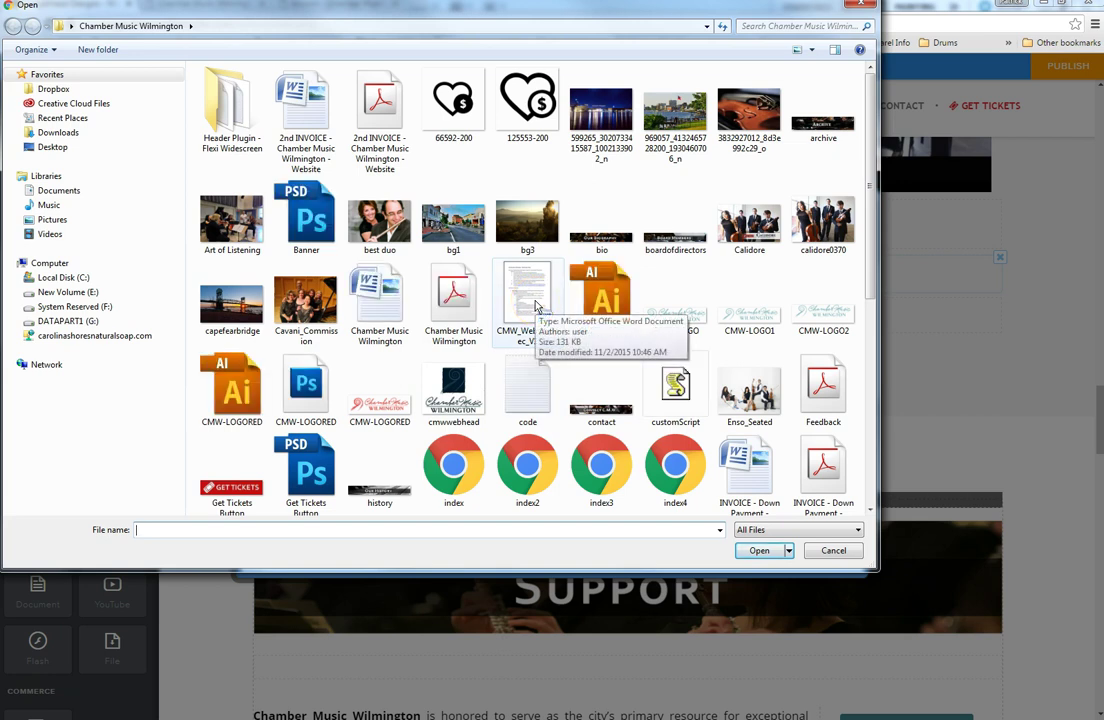
pyautogui.click(456, 294)
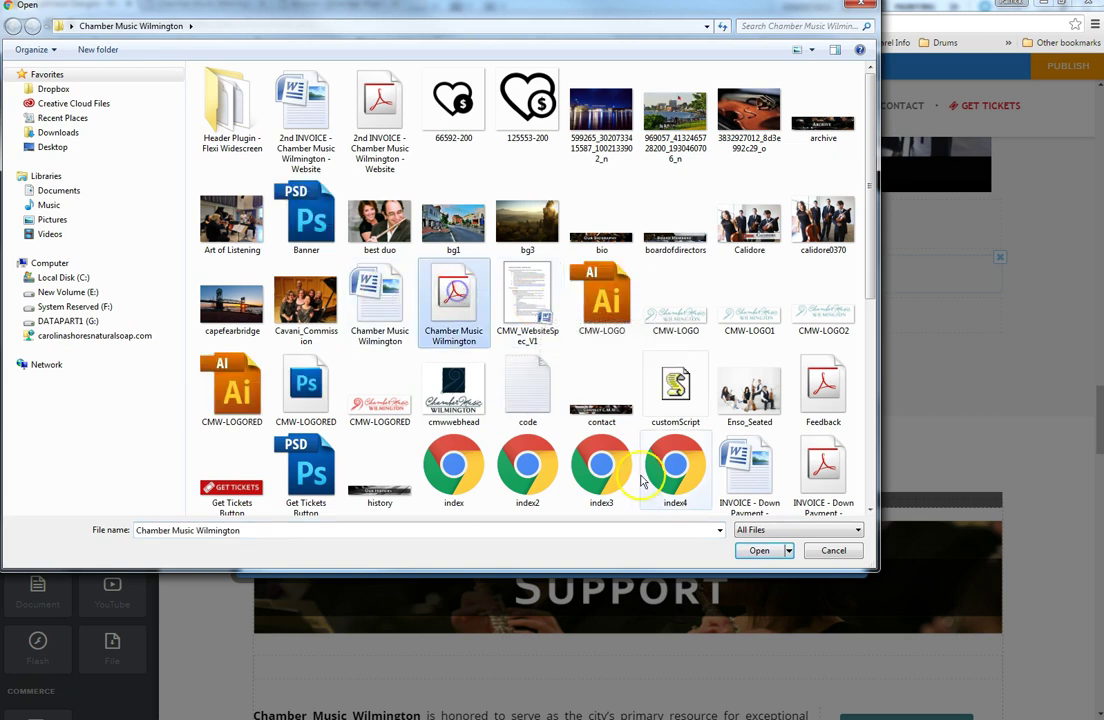
pyautogui.click(762, 551)
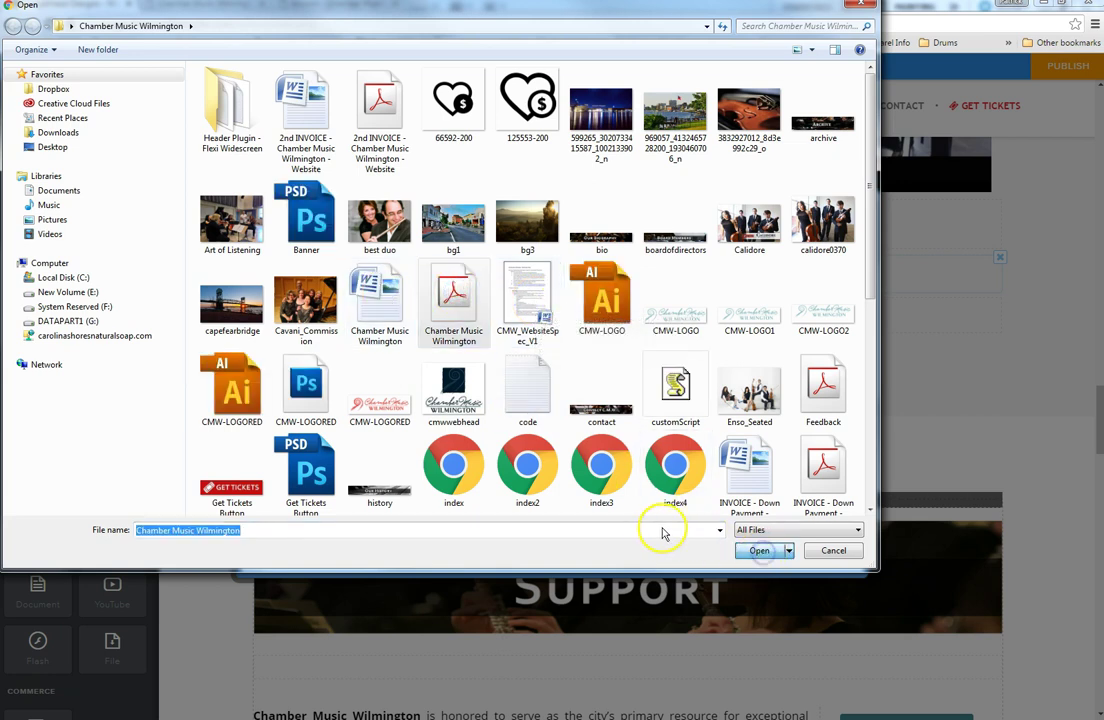
pyautogui.click(759, 550)
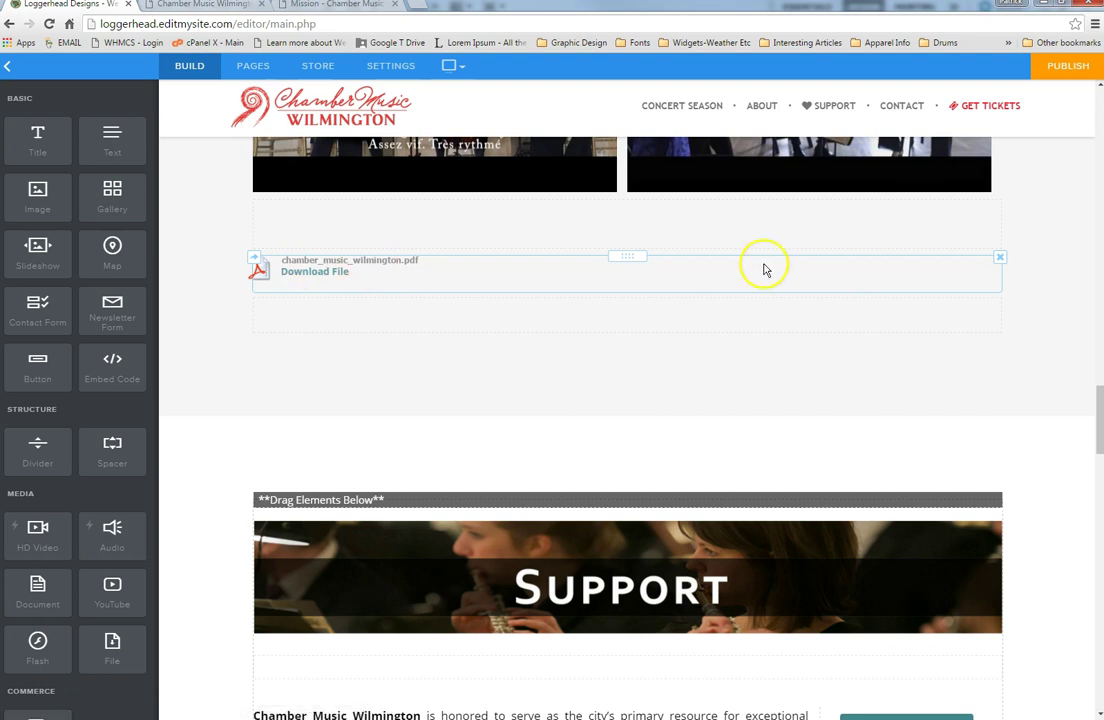
pyautogui.click(1003, 258)
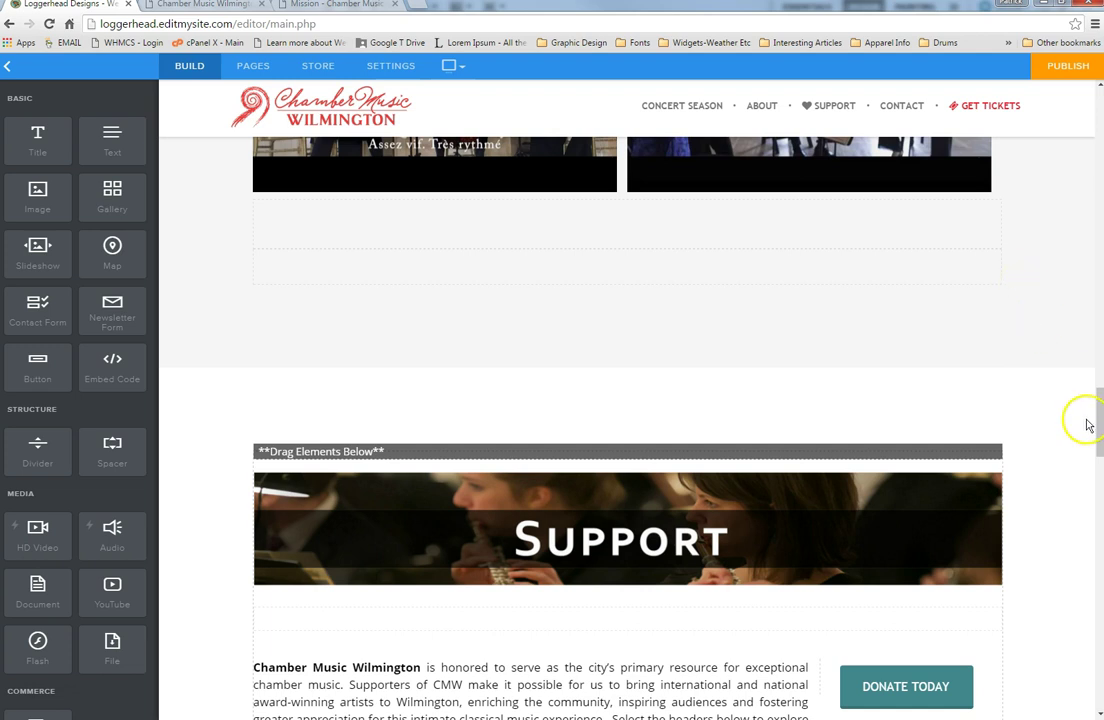
# Publish the site and open the live chambermusicwilmington.org link from the Website Published dialog.
pyautogui.moveTo(1098, 400); pyautogui.dragTo(1094, 337)
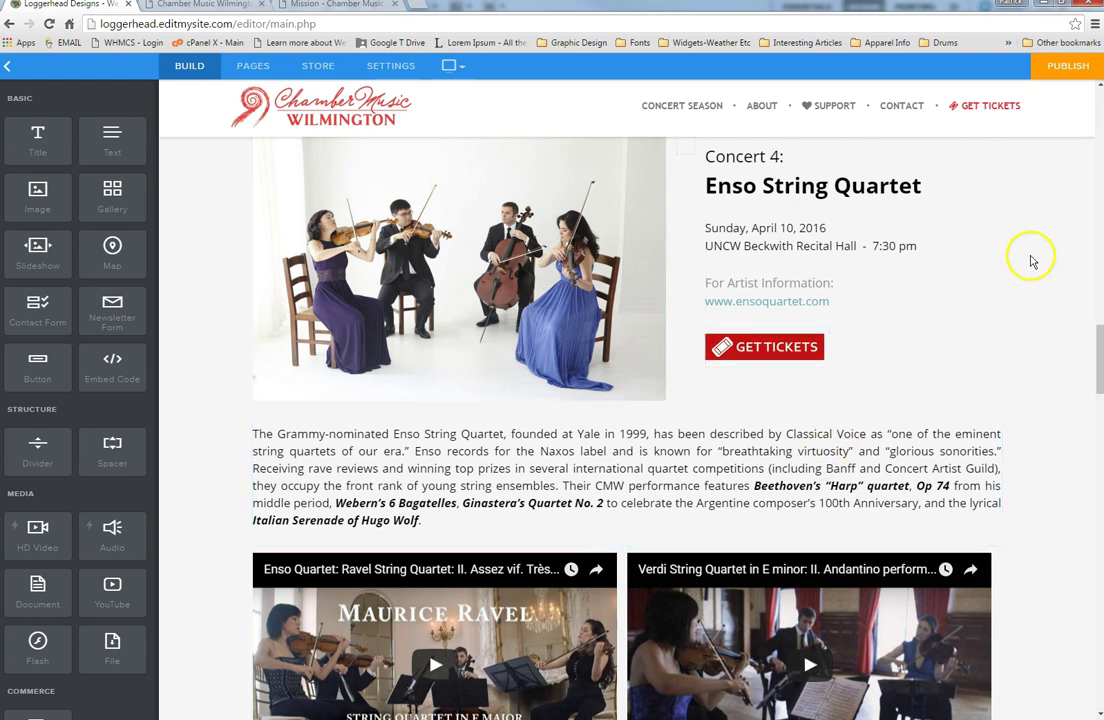
pyautogui.click(1064, 74)
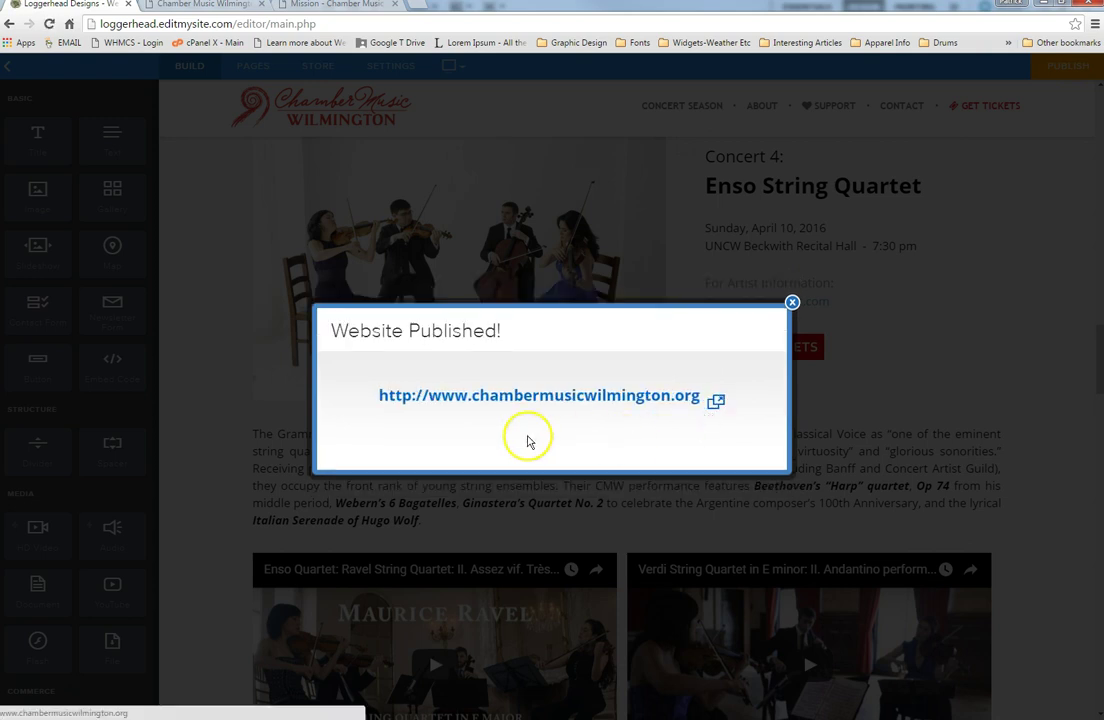
pyautogui.click(535, 398)
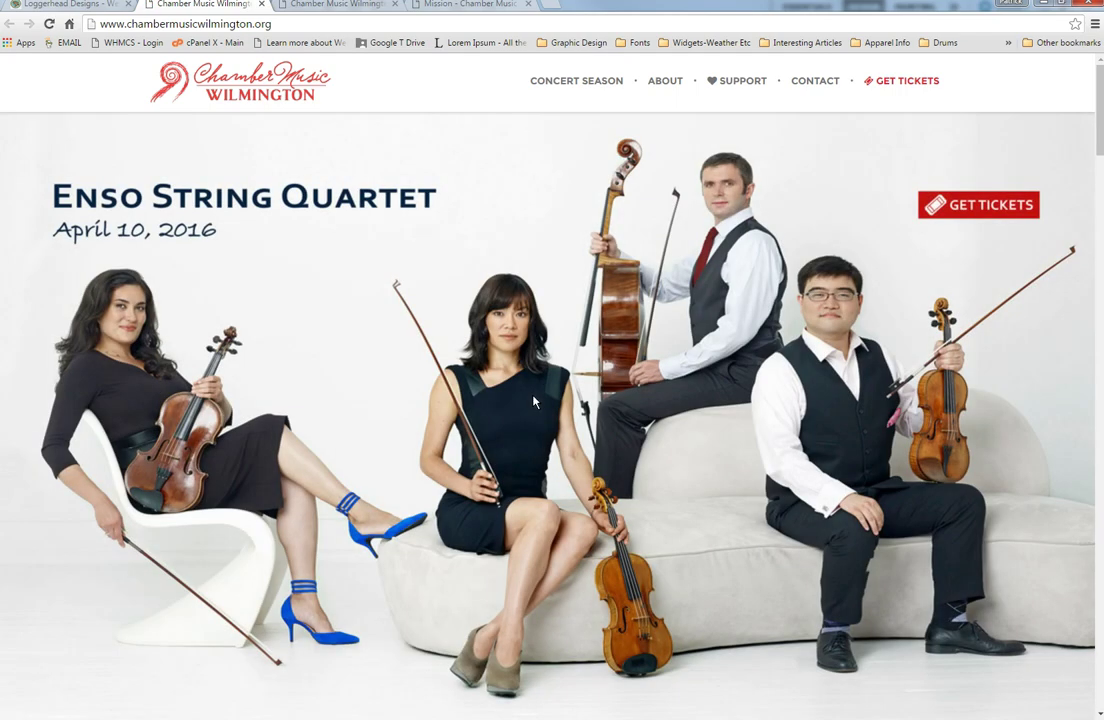
pyautogui.click(536, 404)
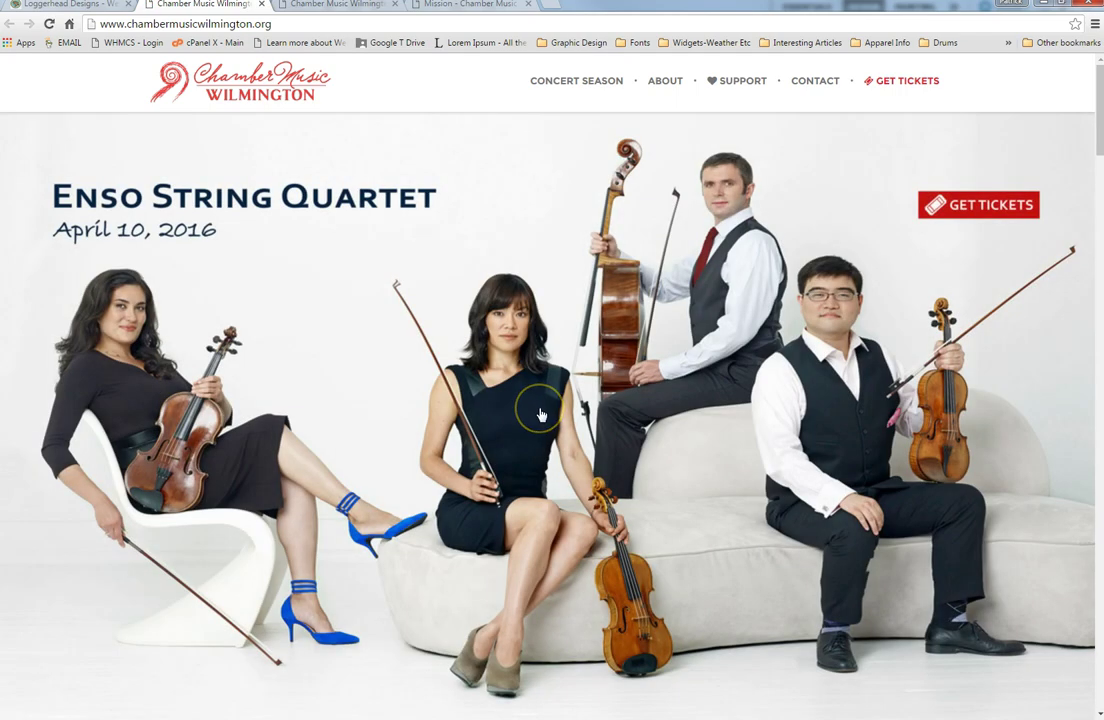